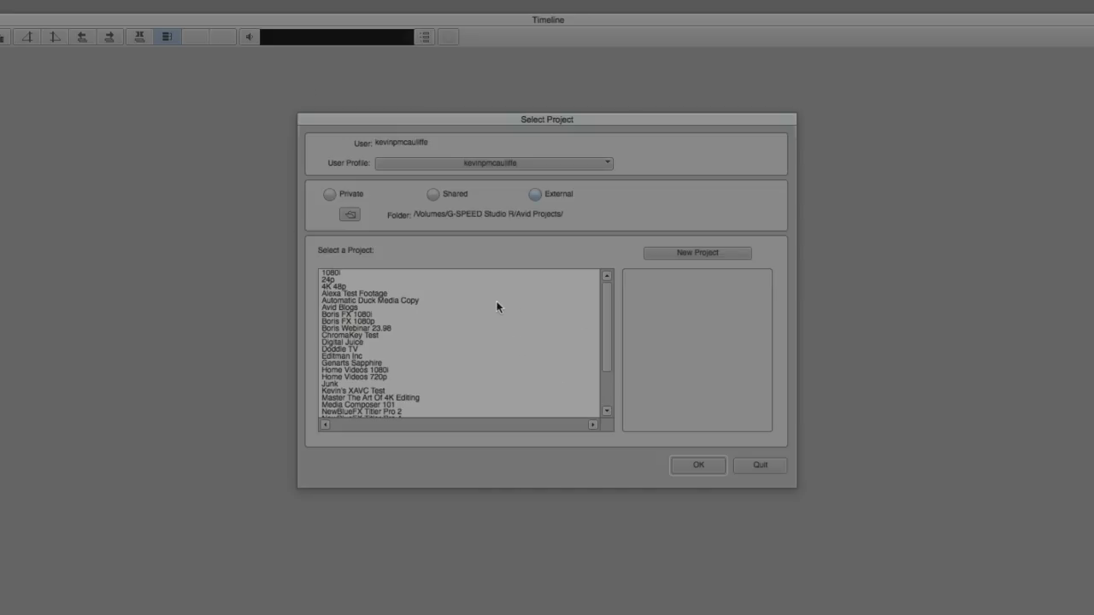
Start a new project named Instagram Project and choose the Custom format.
{"action": "left_click", "coordinate": [691, 253]}
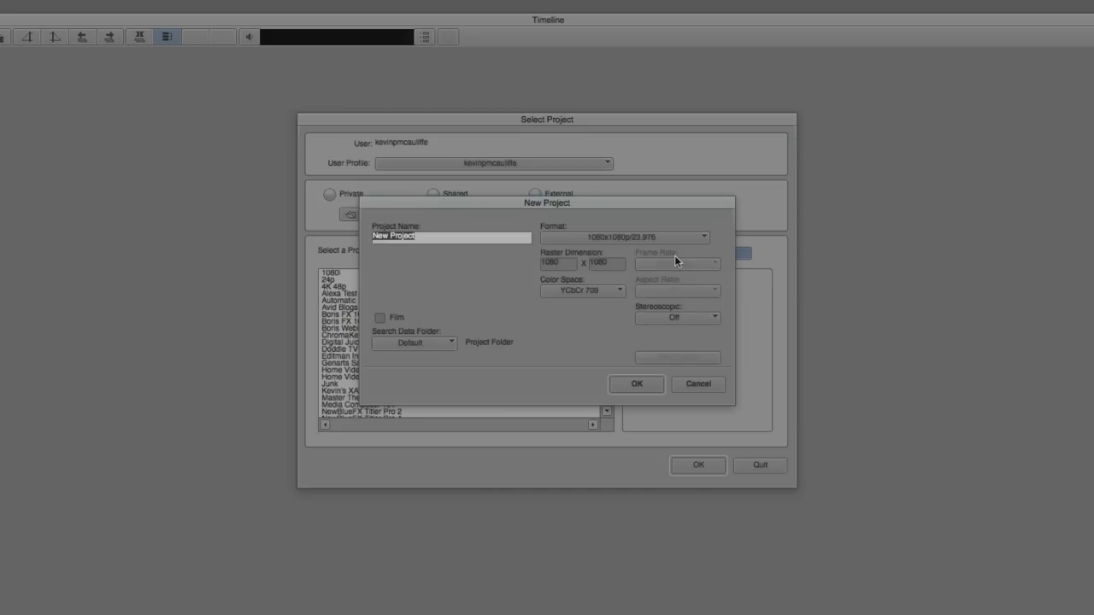
{"action": "type", "text": "Instagram Project"}
{"action": "left_click", "coordinate": [628, 238]}
{"action": "left_click", "coordinate": [571, 345]}
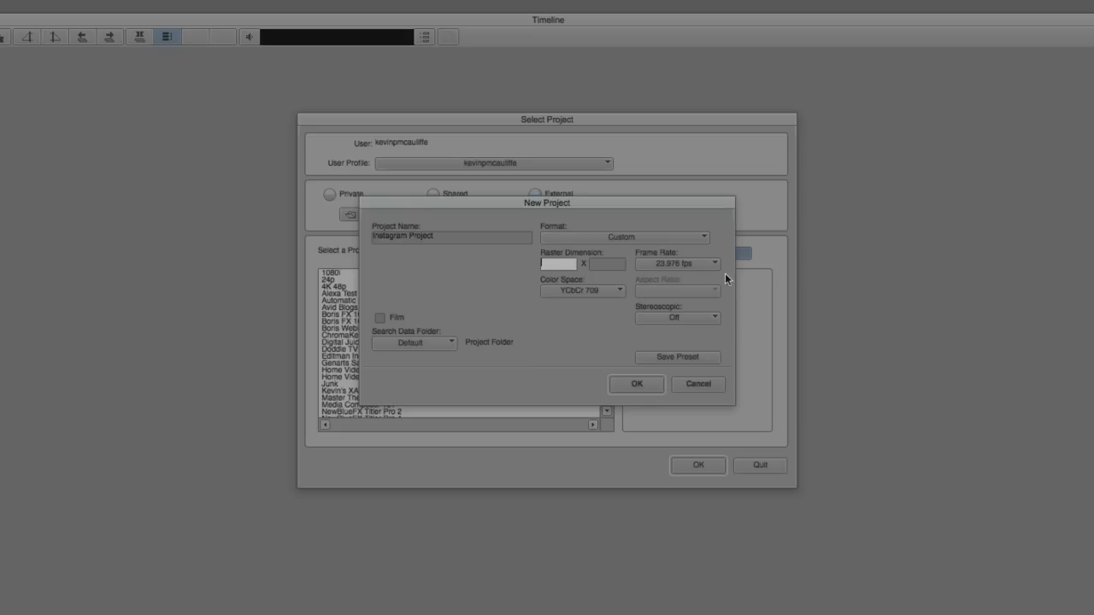
Set the raster dimension to 1000 x 1000, create the project and open it.
{"action": "type", "text": "1000"}
{"action": "key", "text": "Tab"}
{"action": "type", "text": "100"}
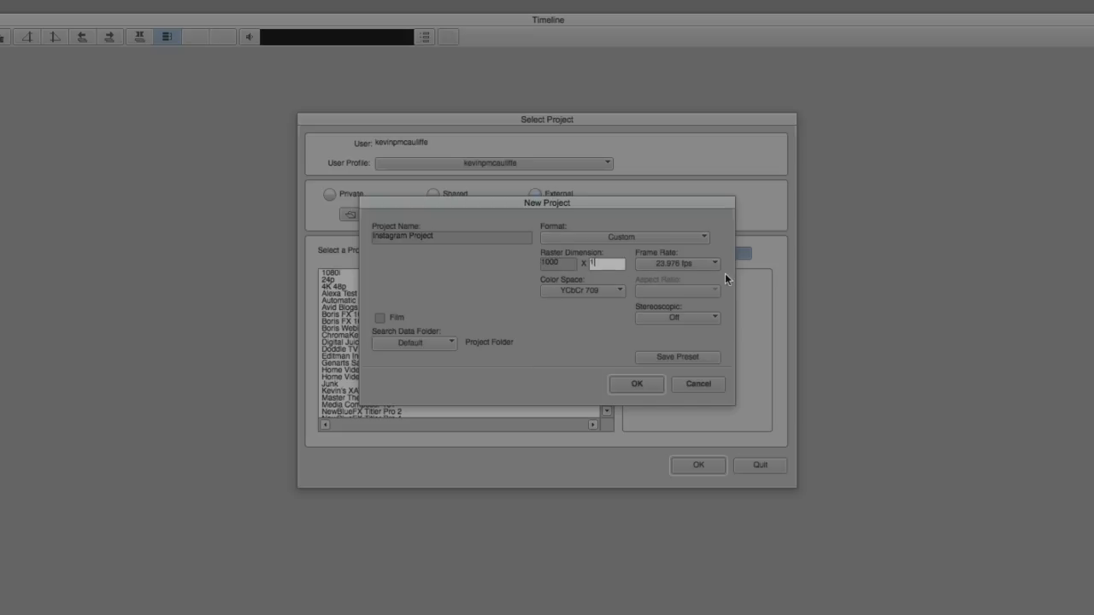
{"action": "type", "text": "0"}
{"action": "left_click", "coordinate": [637, 383]}
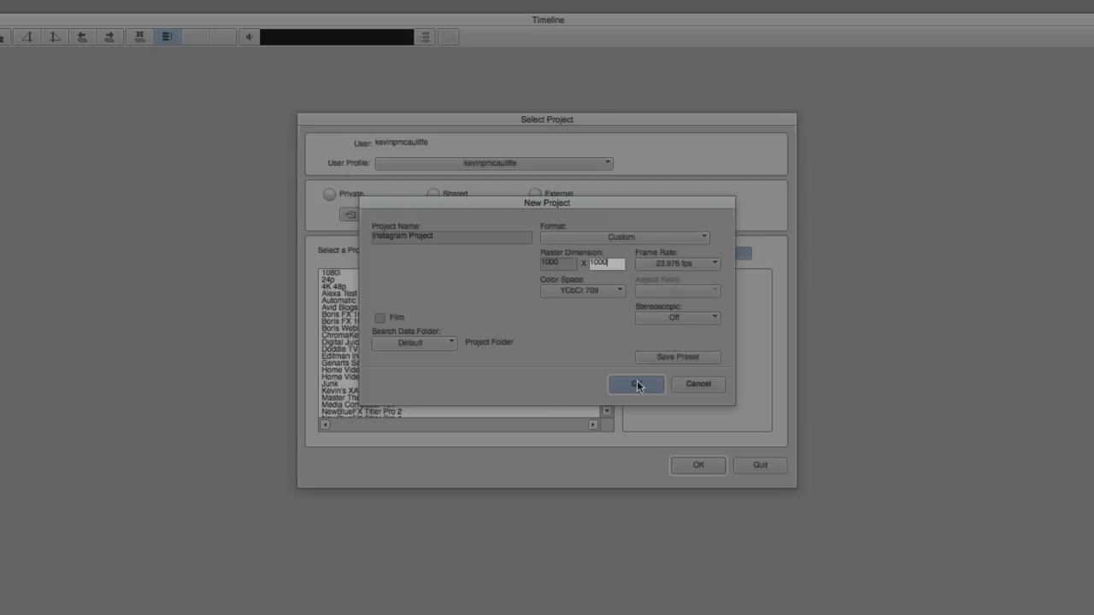
{"action": "left_click", "coordinate": [692, 466]}
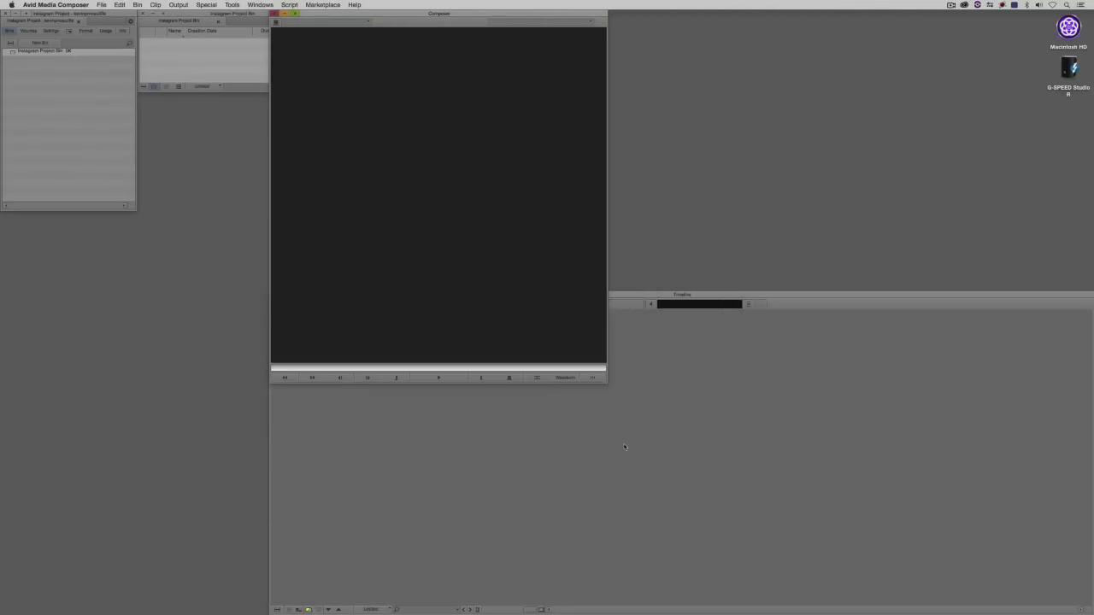
Switch the workspace to Source/Record Editing.
{"action": "left_click", "coordinate": [261, 4]}
{"action": "mouse_move", "coordinate": [282, 15]}
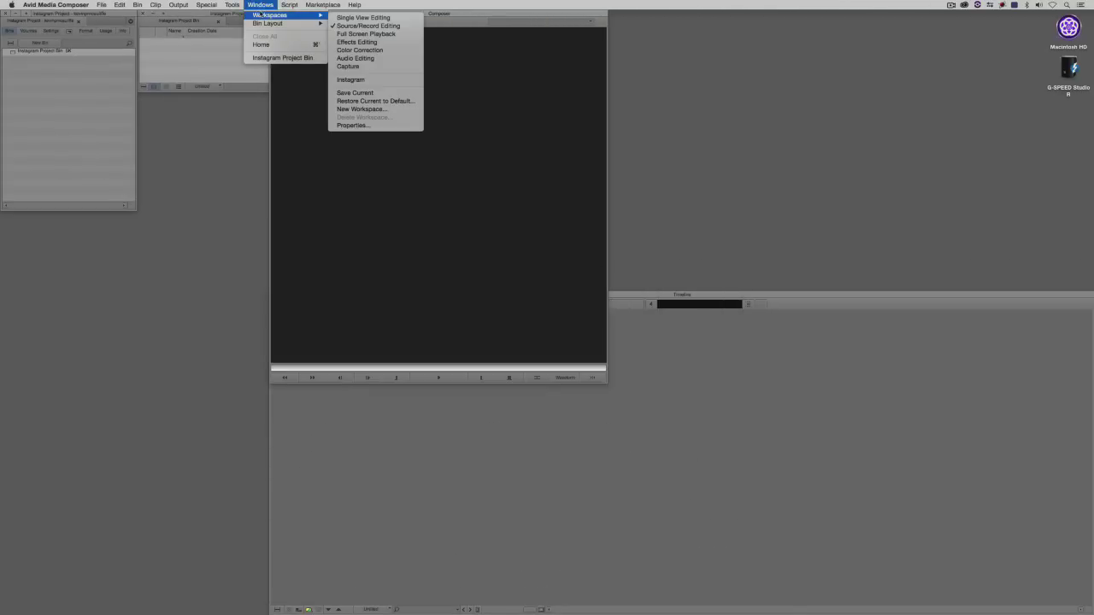
{"action": "left_click", "coordinate": [407, 26]}
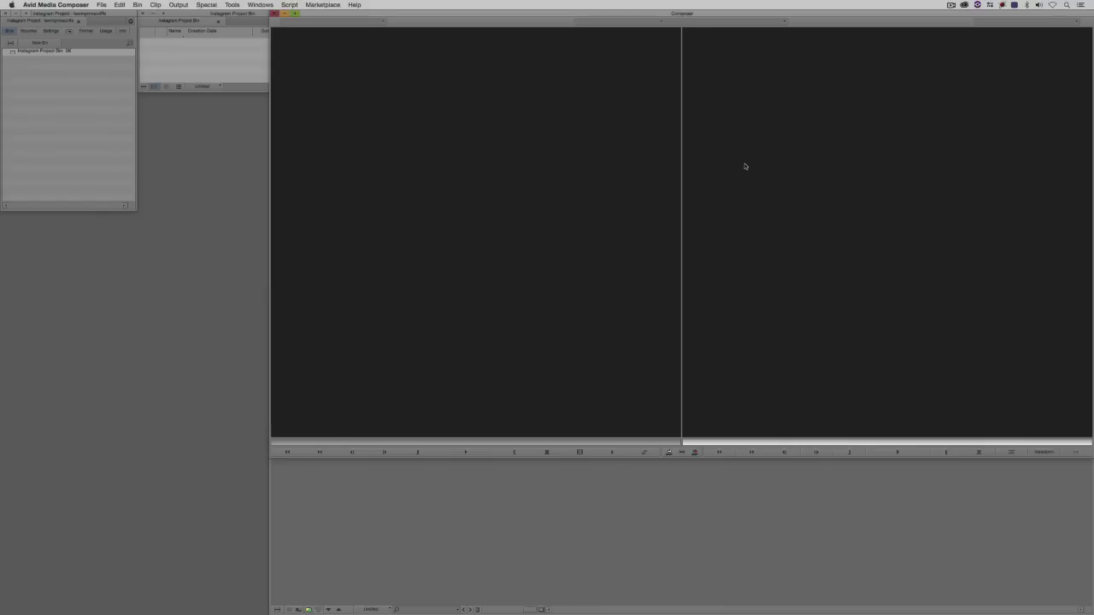
Shrink the two-monitor Composer window and move it above the Timeline, clear of the bin window.
{"action": "left_click", "coordinate": [1091, 459]}
{"action": "left_click", "coordinate": [943, 246]}
{"action": "left_click_drag", "start_coordinate": [1091, 458], "coordinate": [735, 279]}
{"action": "left_click_drag", "start_coordinate": [440, 10], "coordinate": [779, 14]}
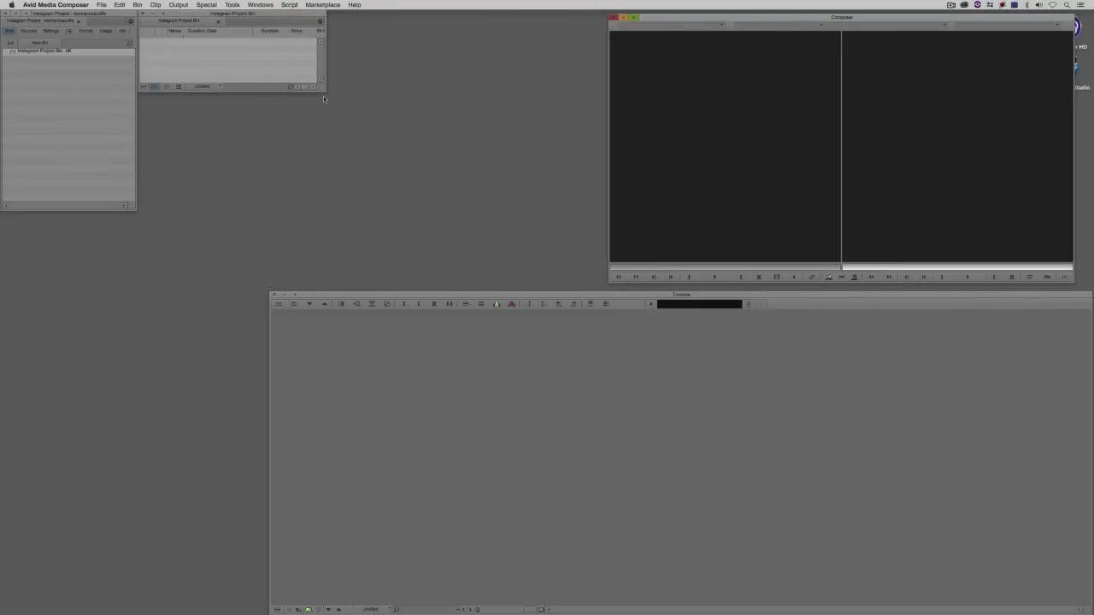
Link the RED clip folders YSC-FH100-56.RDC through YSC-FH103-27.RDC into the Instagram Project Bin and enlarge the bin window.
{"action": "left_click_drag", "start_coordinate": [226, 15], "coordinate": [327, 45]}
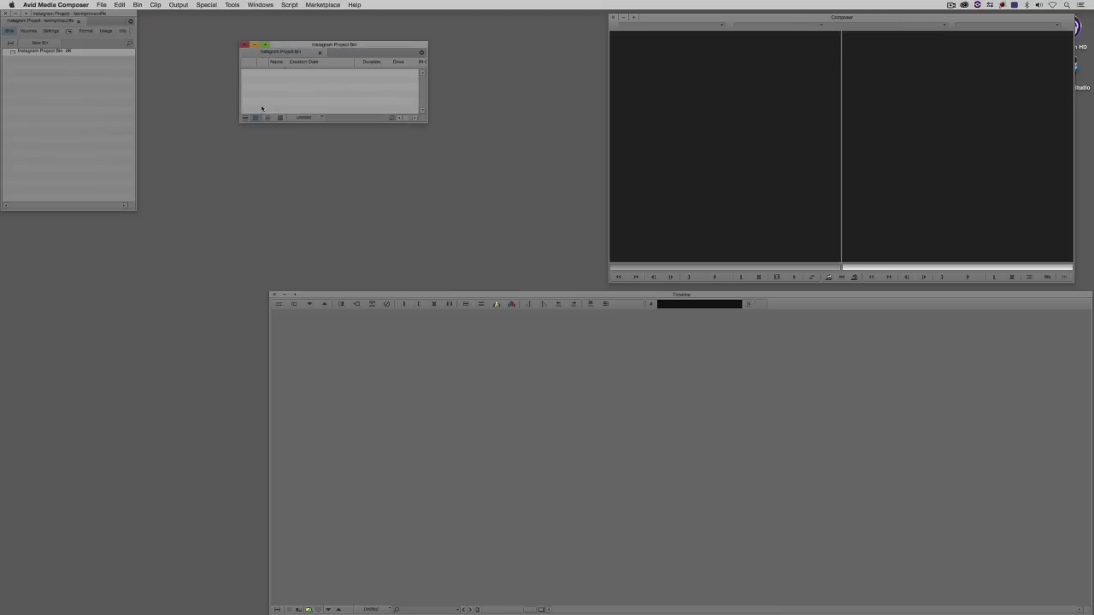
{"action": "right_click", "coordinate": [278, 94]}
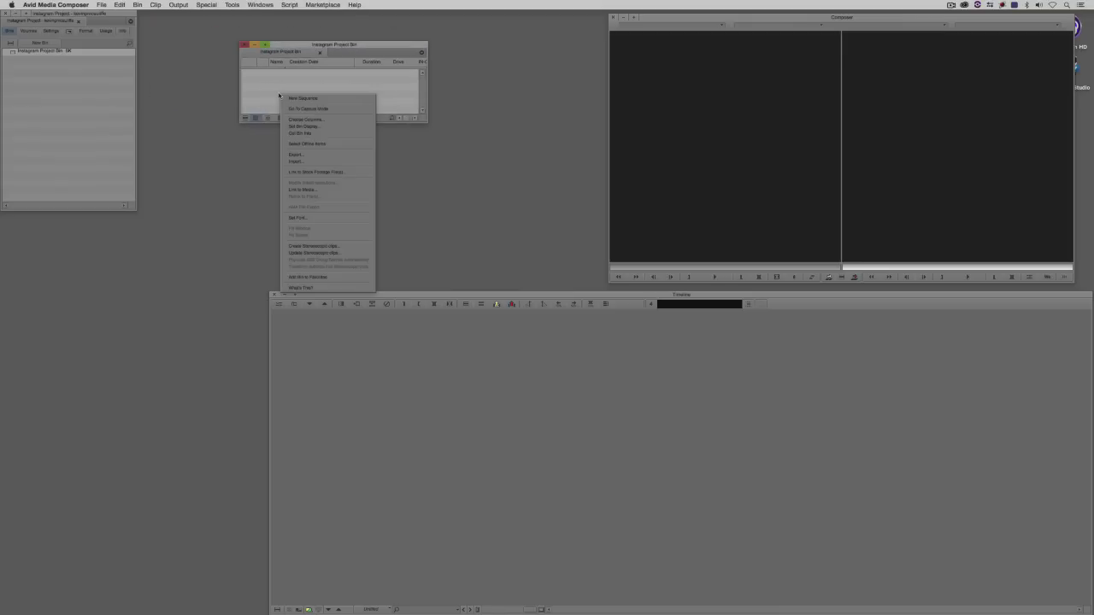
{"action": "left_click", "coordinate": [303, 189]}
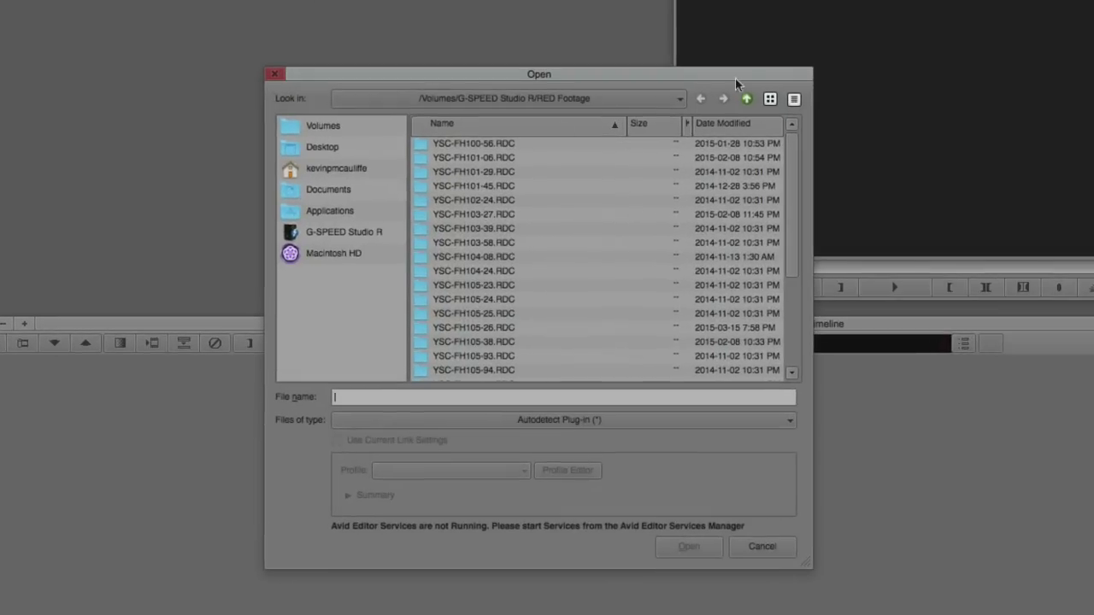
{"action": "left_click", "coordinate": [490, 143]}
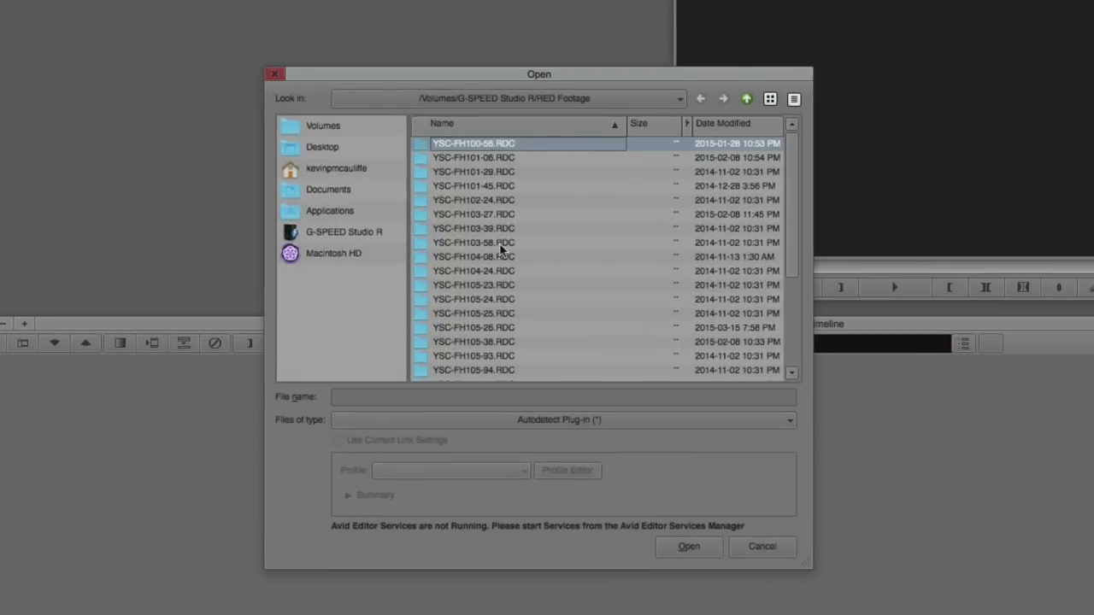
{"action": "left_click", "coordinate": [488, 213], "text": "shift"}
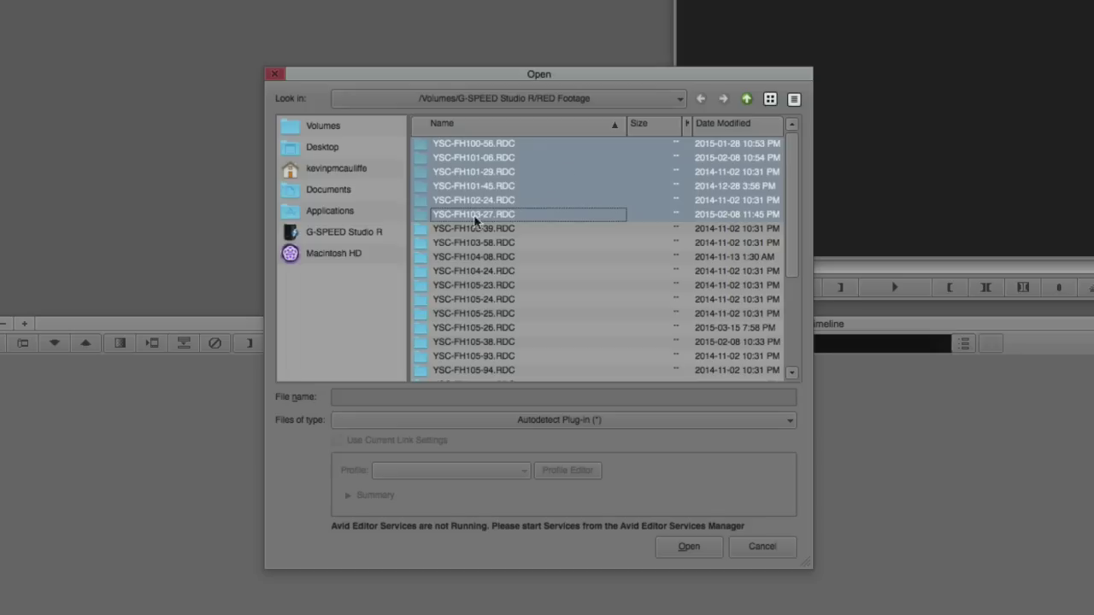
{"action": "left_click", "coordinate": [694, 546]}
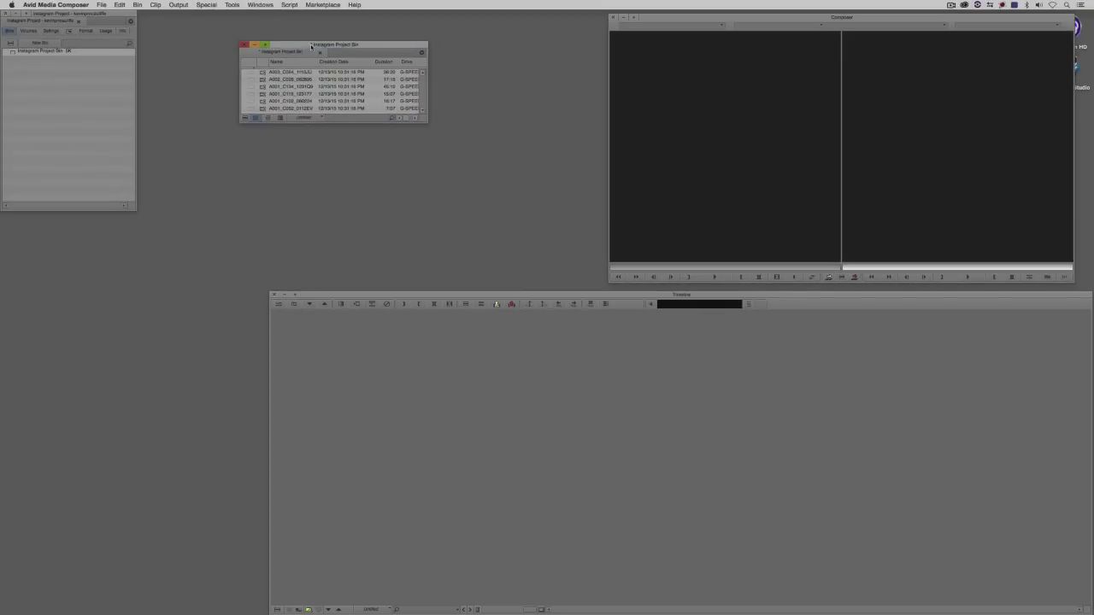
{"action": "left_click_drag", "start_coordinate": [277, 40], "coordinate": [240, 34]}
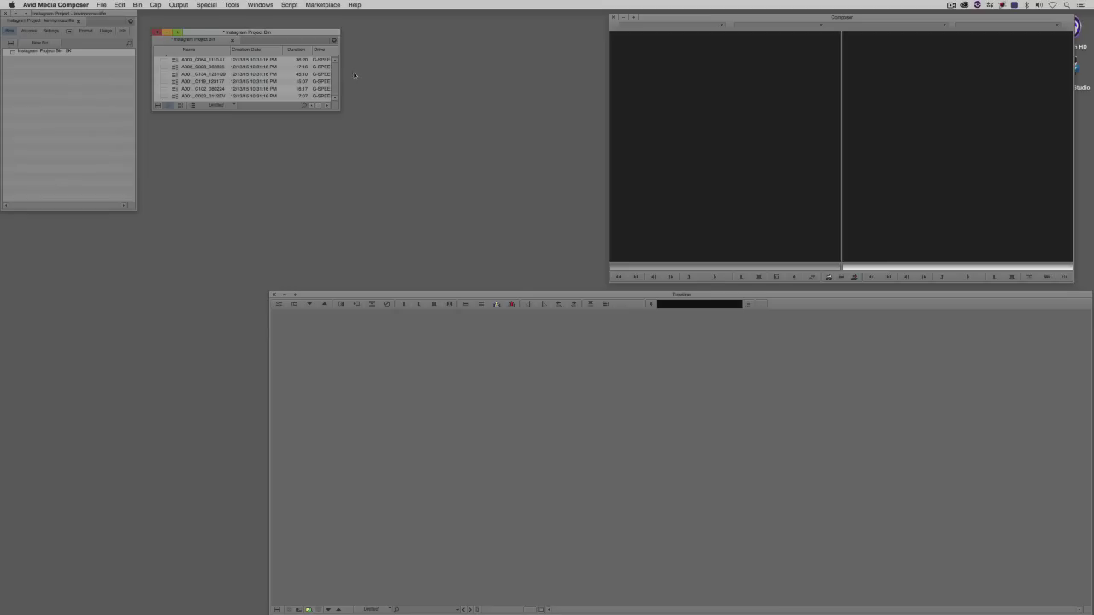
{"action": "left_click_drag", "start_coordinate": [336, 104], "coordinate": [407, 188]}
Load the first three clips of the bin one after another into the source monitor and preview them.
{"action": "double_click", "coordinate": [175, 61]}
{"action": "left_click_drag", "start_coordinate": [645, 270], "coordinate": [678, 267]}
{"action": "left_click_drag", "start_coordinate": [174, 68], "coordinate": [648, 125]}
{"action": "key", "text": "space"}
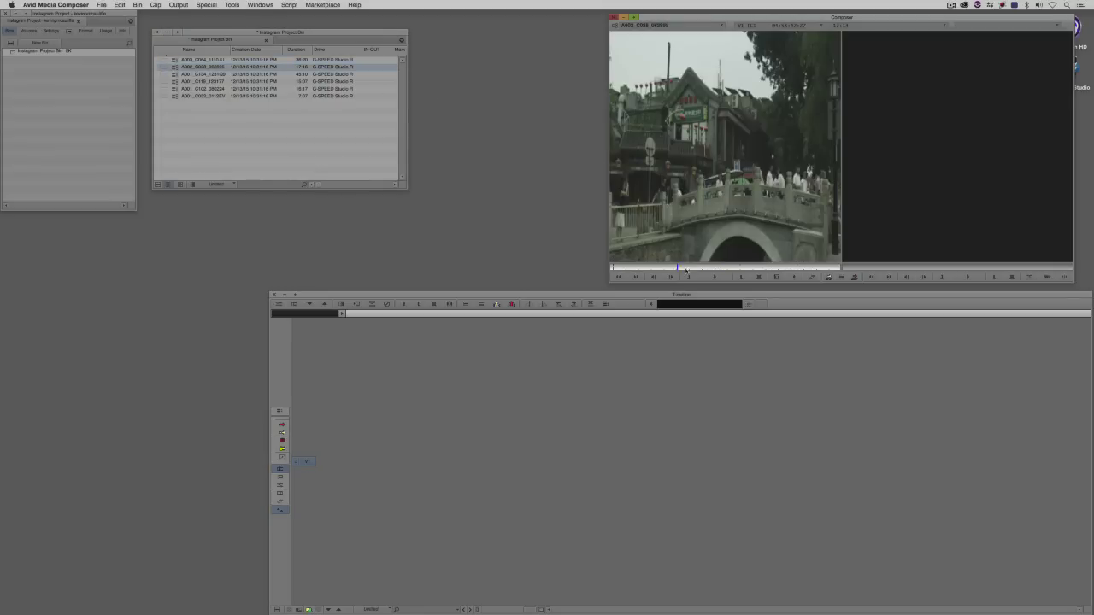
{"action": "left_click_drag", "start_coordinate": [170, 77], "coordinate": [694, 233]}
{"action": "key", "text": "space"}
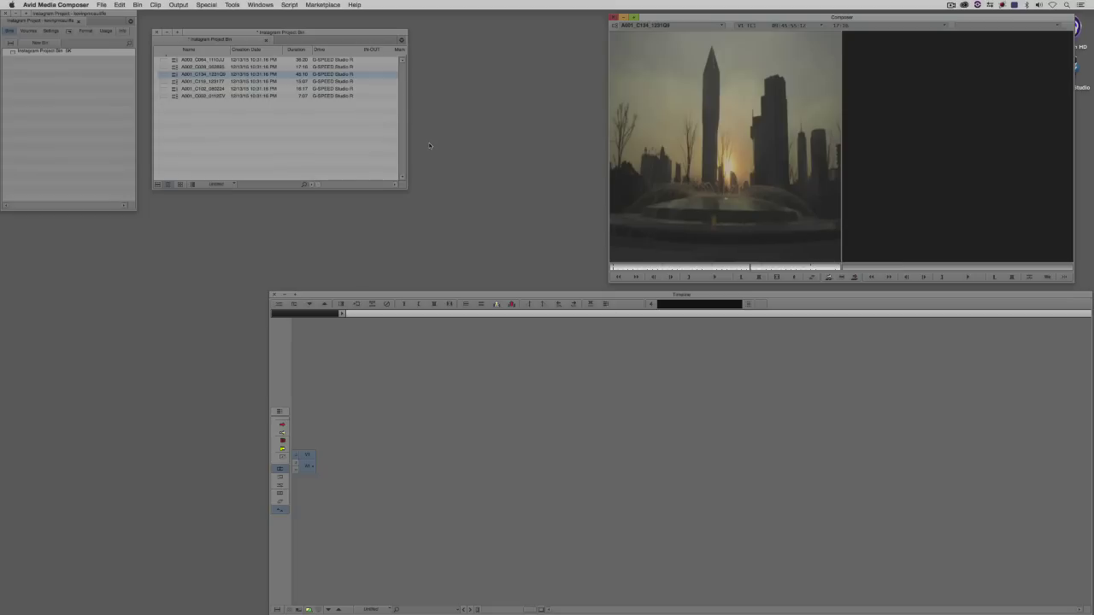
Load clip A003_C064_1110JU into the source monitor and park the playhead near its start.
{"action": "left_click", "coordinate": [337, 142]}
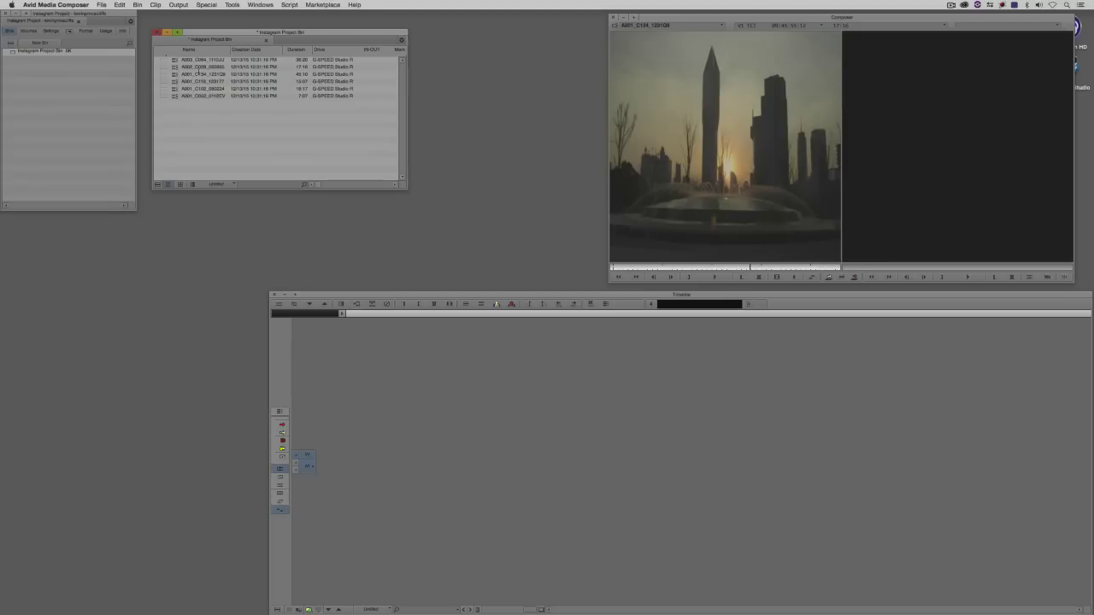
{"action": "left_click", "coordinate": [175, 61]}
{"action": "left_click_drag", "start_coordinate": [177, 63], "coordinate": [771, 138]}
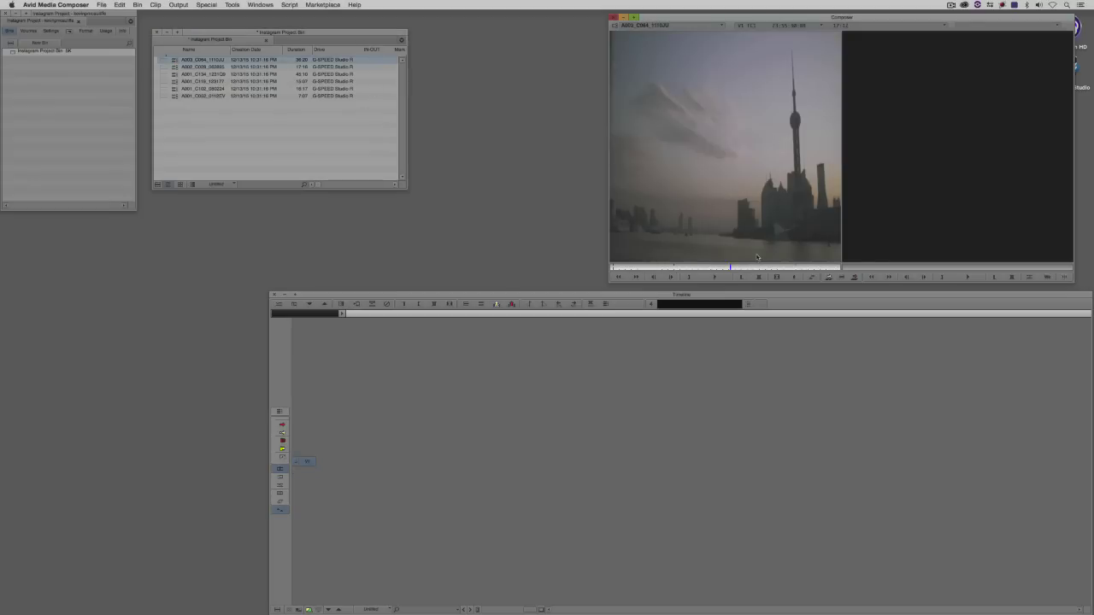
{"action": "left_click", "coordinate": [621, 269]}
Open the Source Settings of clip A003_C064_1110JU, review its linked plug-in options and show its FrameFlex settings.
{"action": "left_click", "coordinate": [174, 63]}
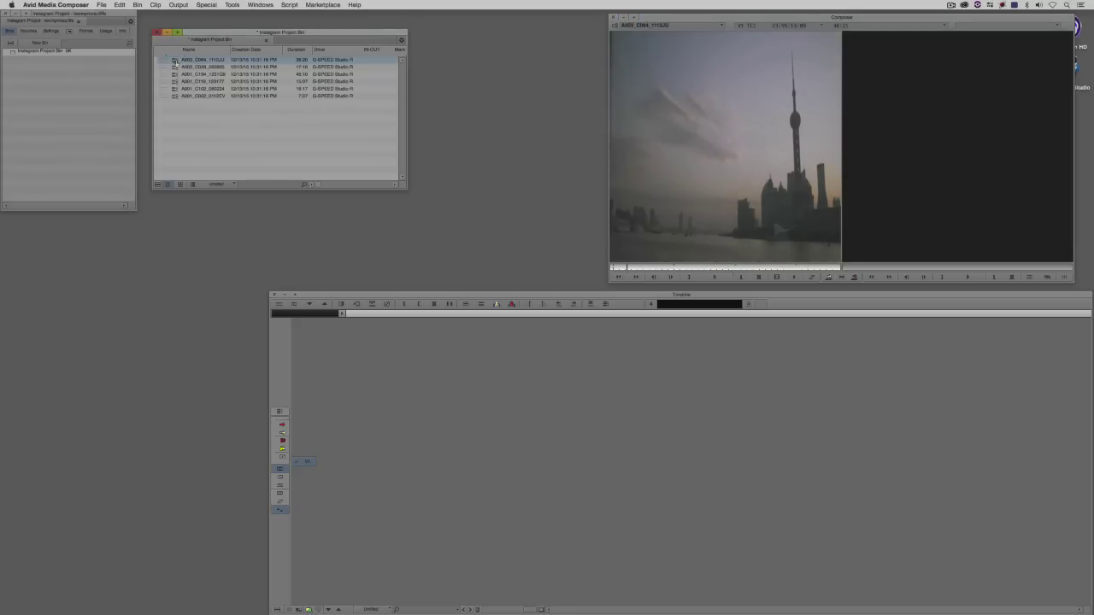
{"action": "right_click", "coordinate": [175, 62]}
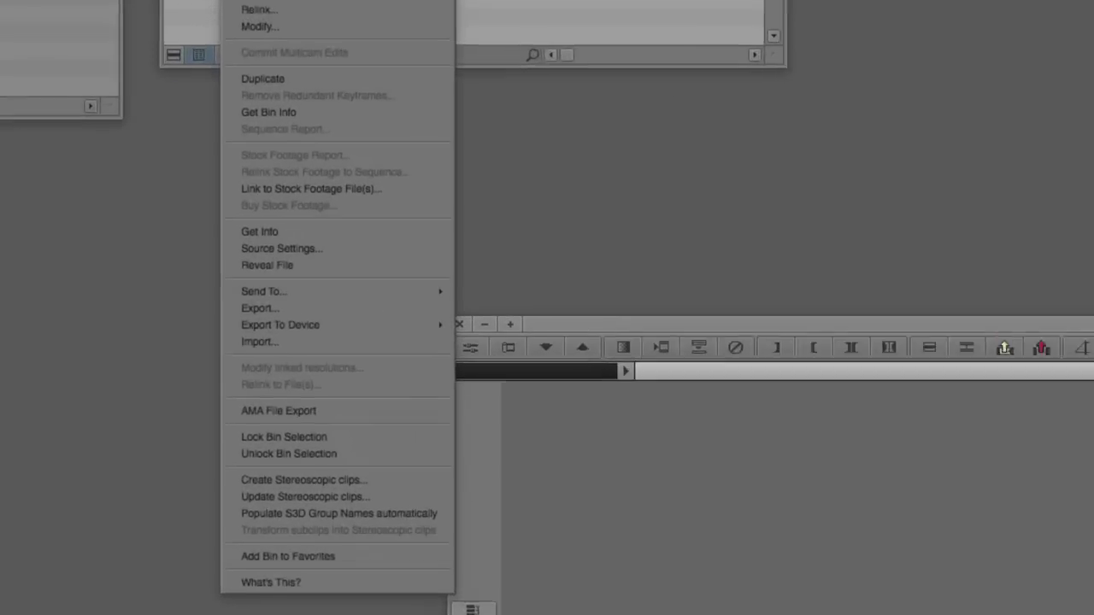
{"action": "left_click", "coordinate": [286, 246]}
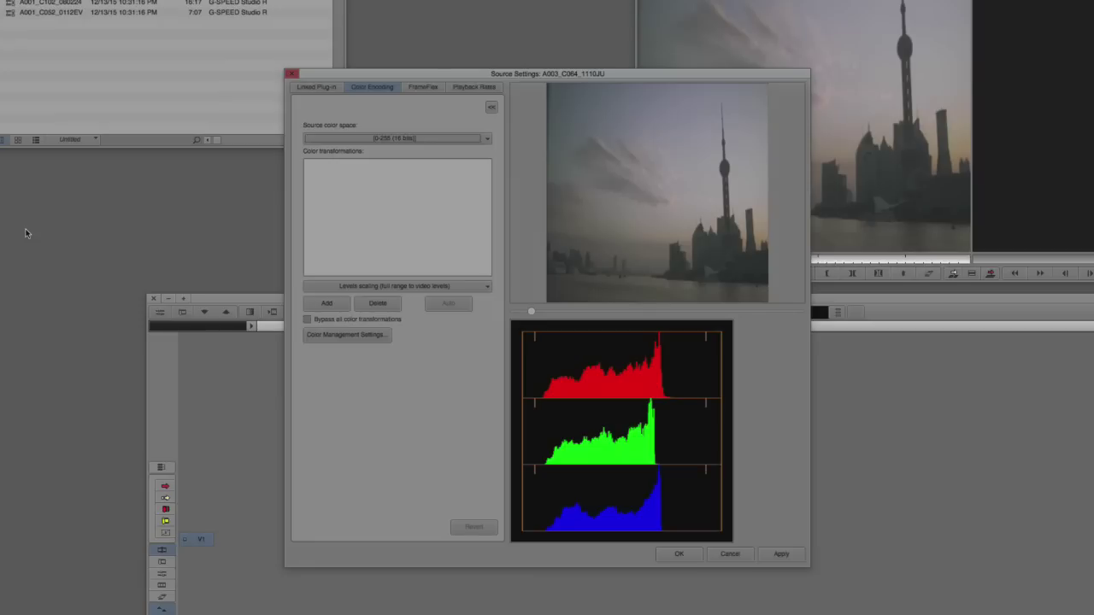
{"action": "left_click", "coordinate": [314, 87]}
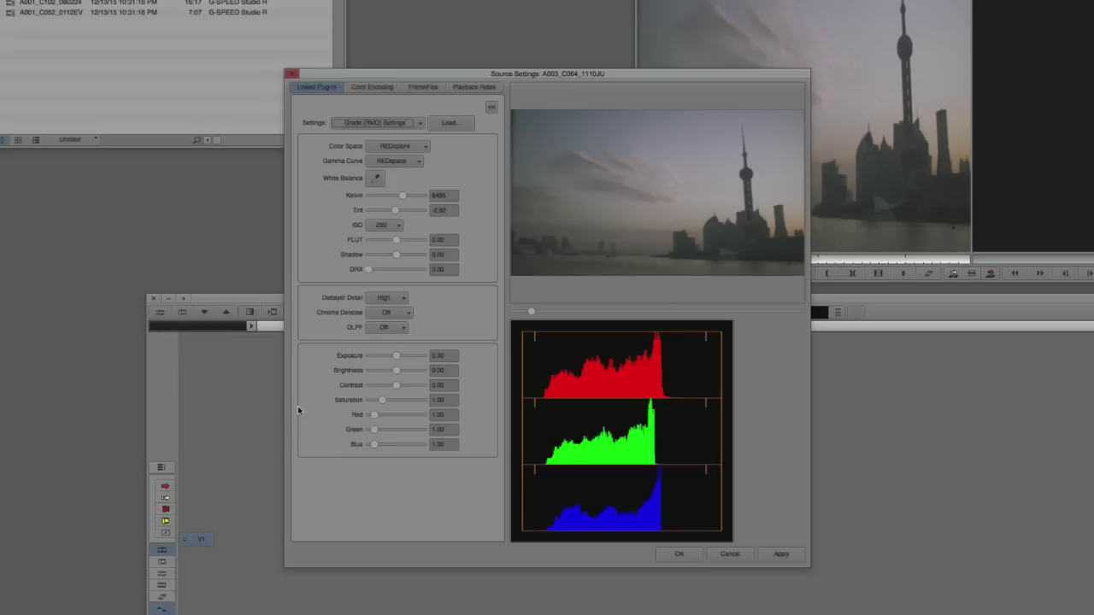
{"action": "left_click", "coordinate": [414, 88]}
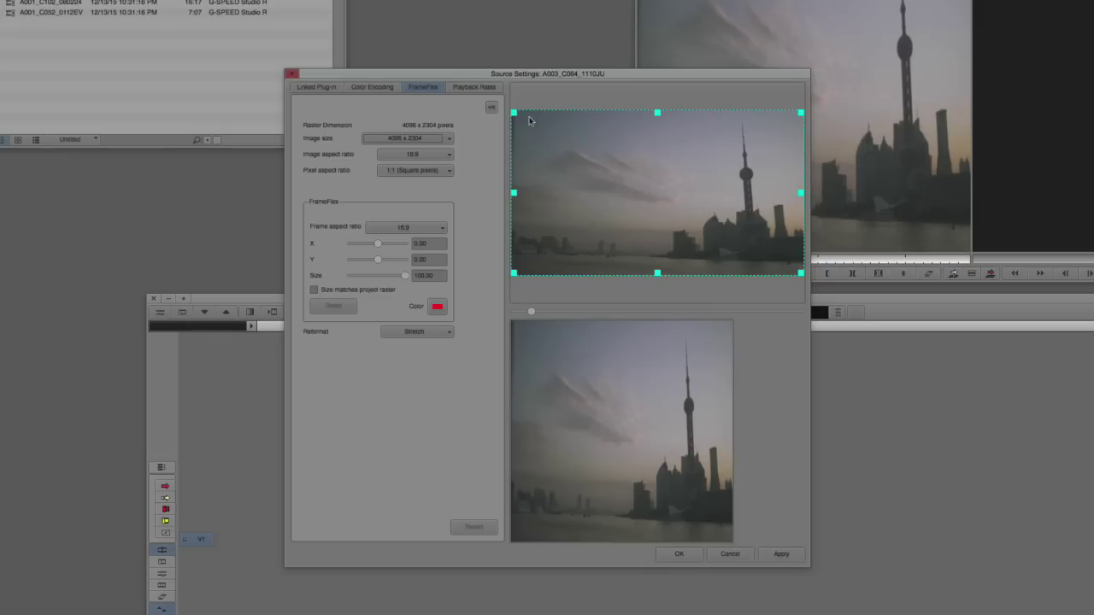
{"action": "left_click_drag", "start_coordinate": [533, 74], "coordinate": [365, 26]}
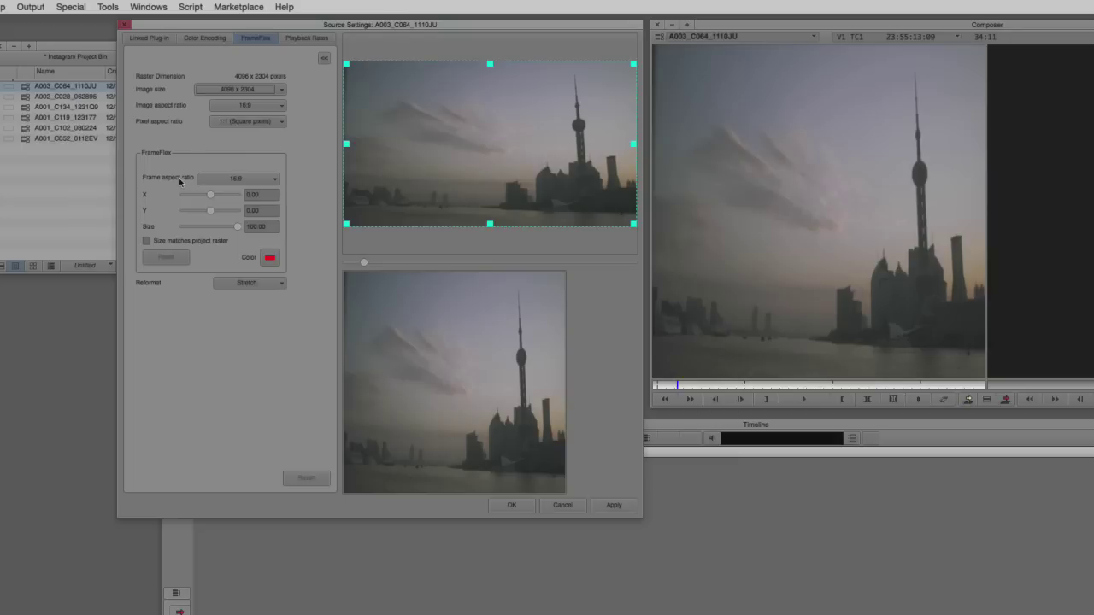
Try the preset FrameFlex frame aspect ratios 2:1, 1.32:1 and 1.37:1 on the clip.
{"action": "left_click", "coordinate": [267, 183]}
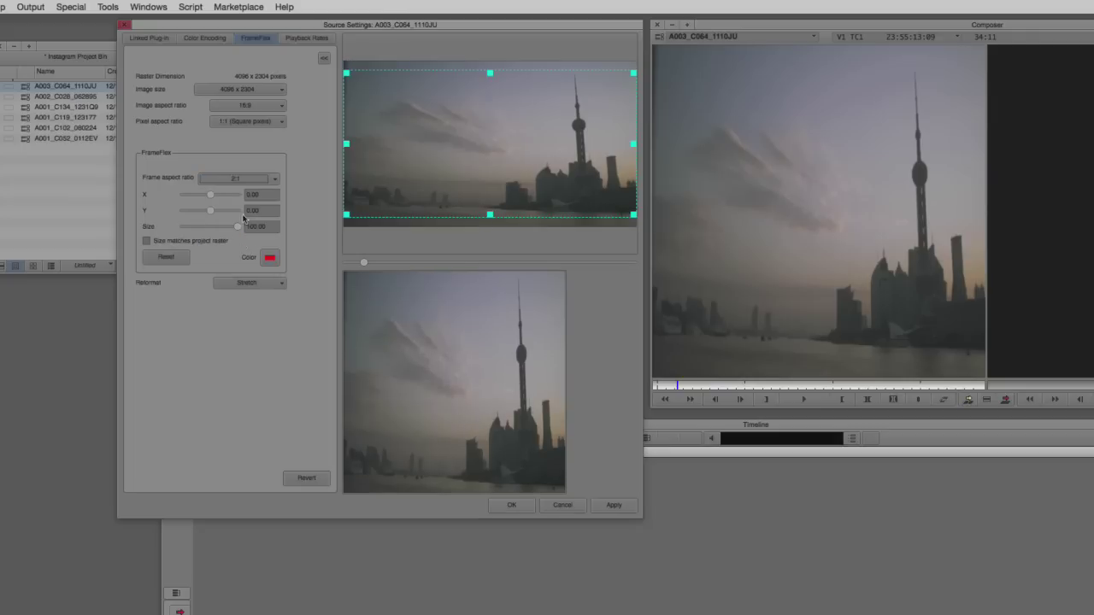
{"action": "left_click", "coordinate": [249, 180]}
{"action": "left_click", "coordinate": [244, 205]}
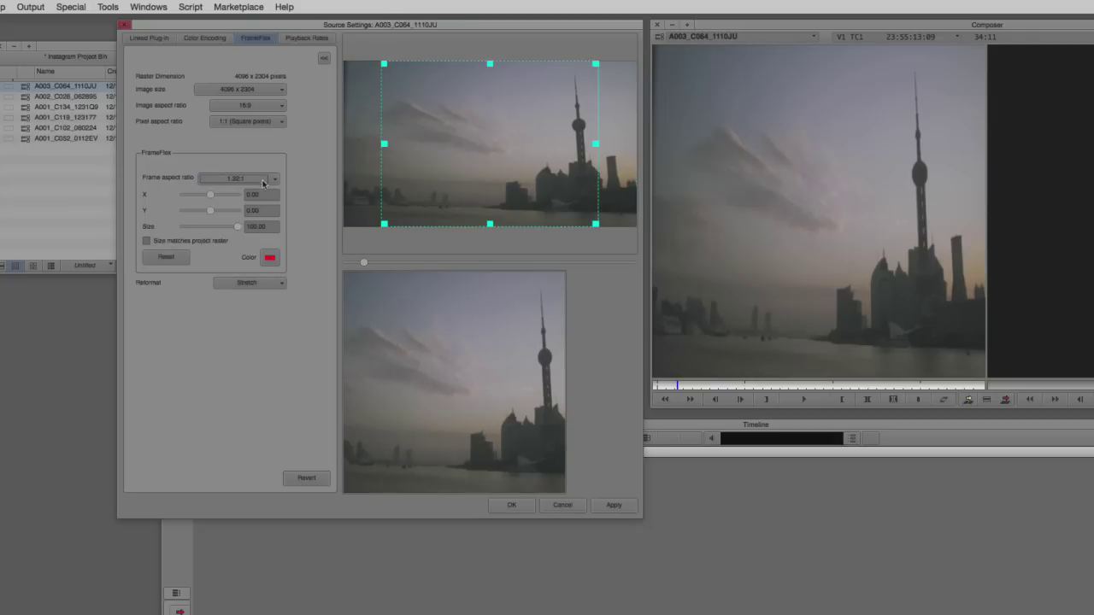
{"action": "left_click", "coordinate": [265, 178]}
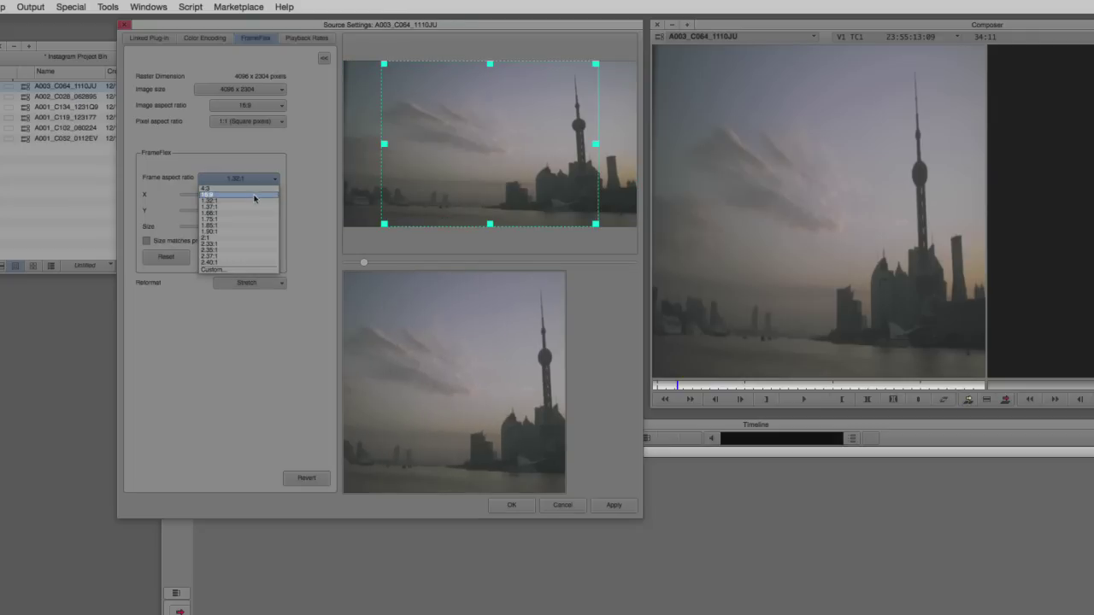
{"action": "left_click", "coordinate": [249, 208]}
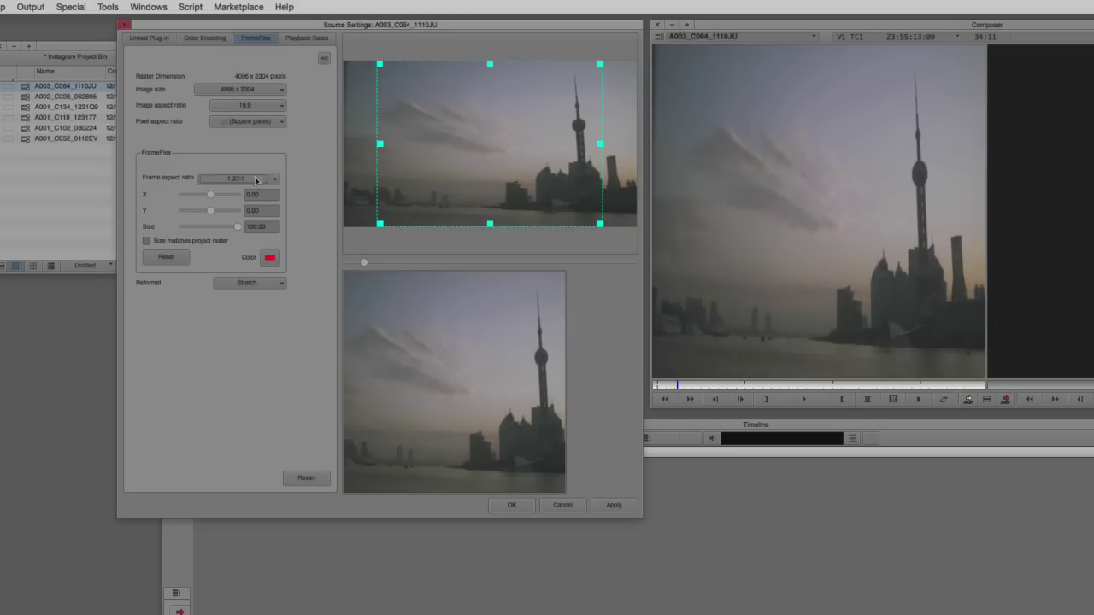
Set the clip's FrameFlex frame aspect ratio to a custom value of 1, apply it and check the reframed clip.
{"action": "left_click", "coordinate": [246, 178]}
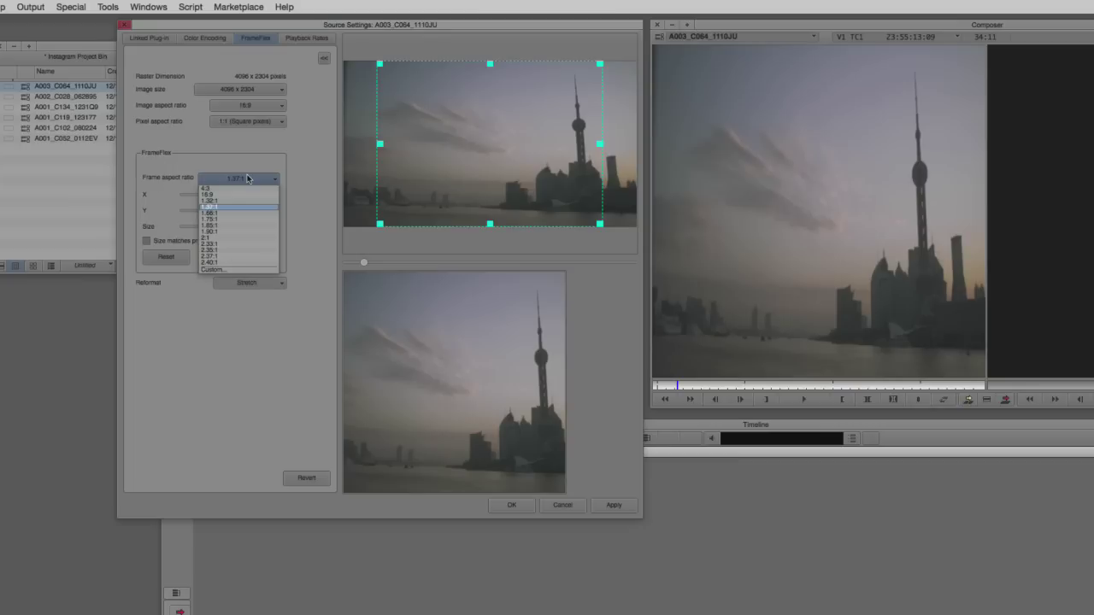
{"action": "left_click", "coordinate": [234, 272]}
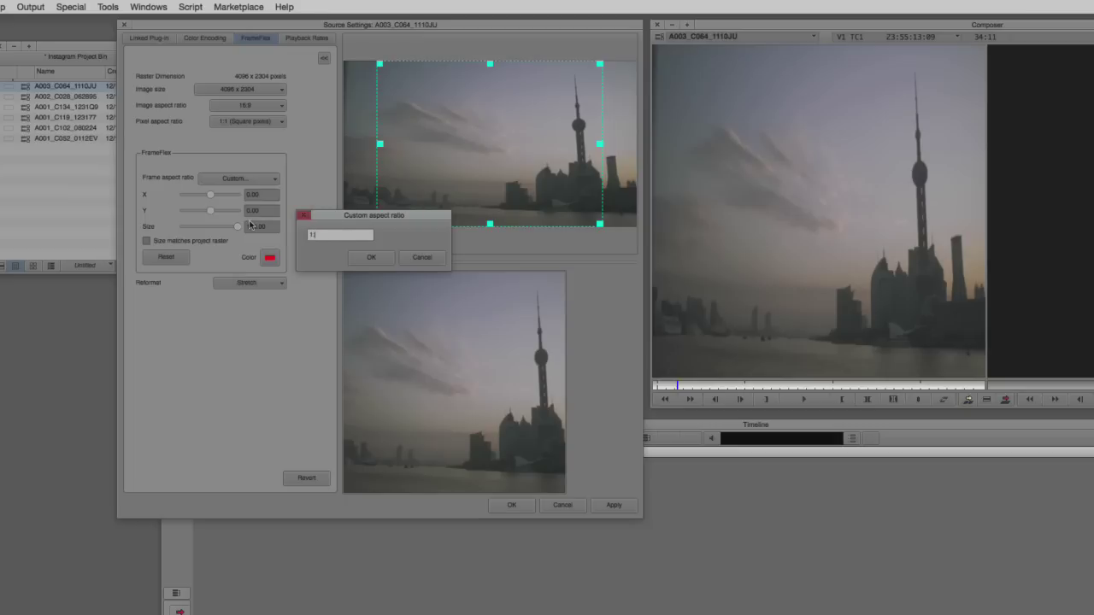
{"action": "left_click", "coordinate": [371, 258]}
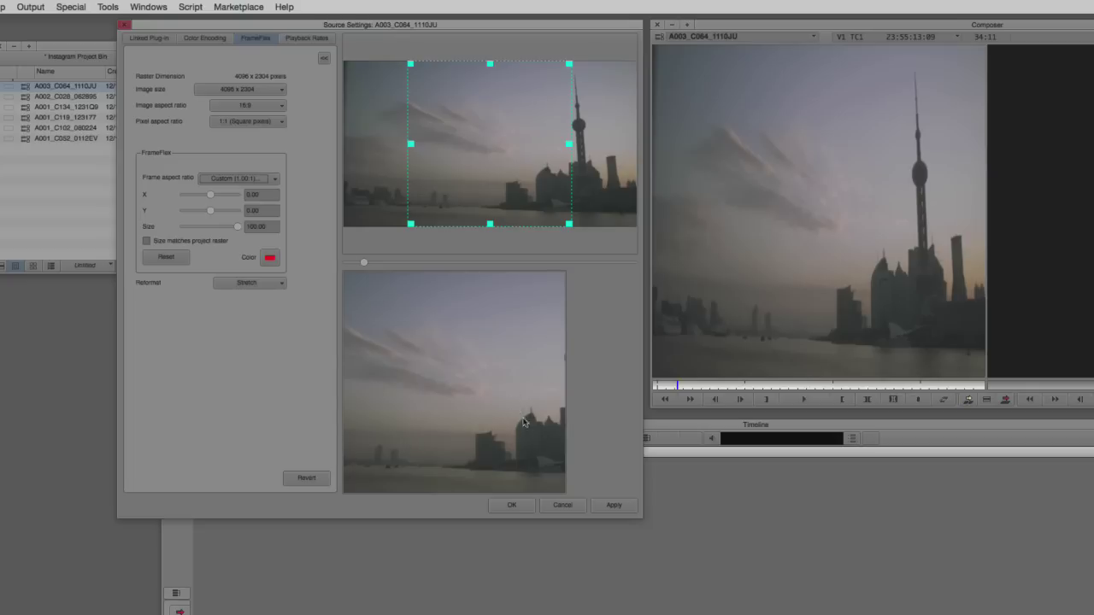
{"action": "left_click", "coordinate": [612, 505]}
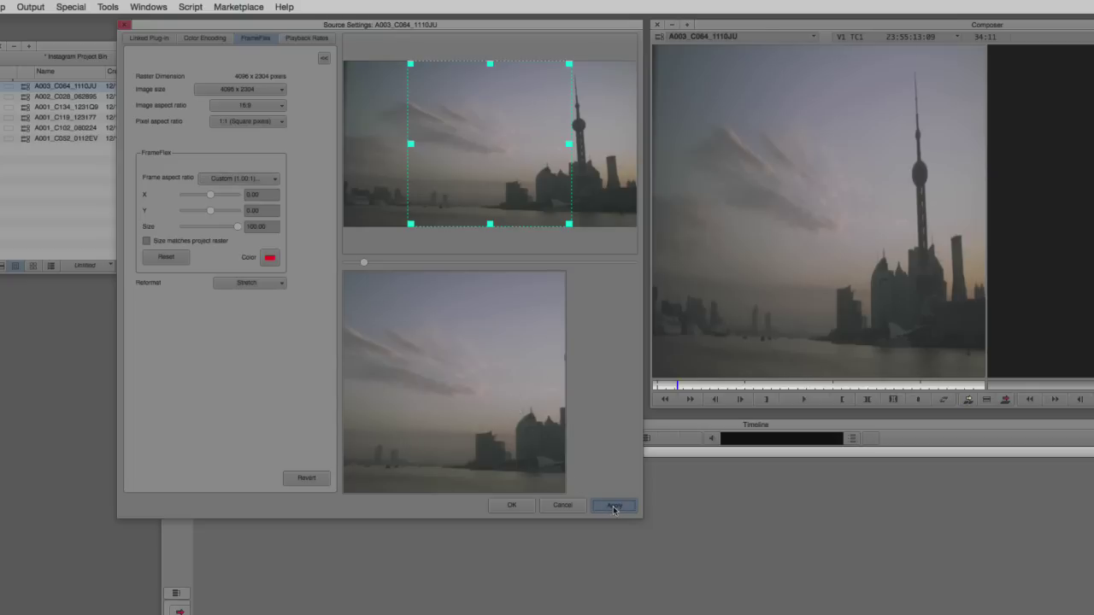
{"action": "left_click", "coordinate": [504, 505]}
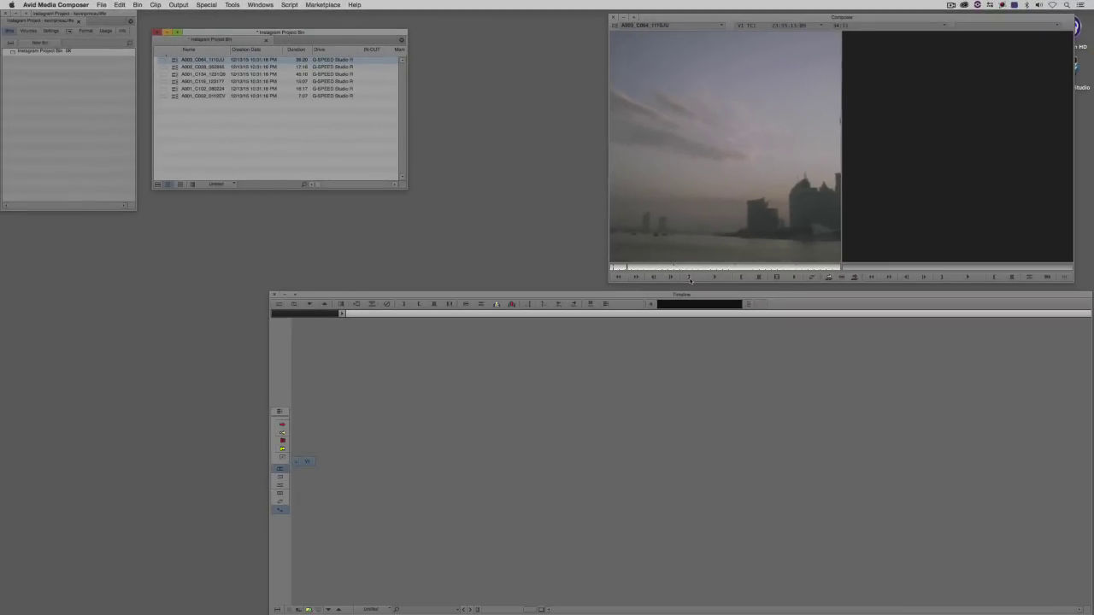
{"action": "left_click_drag", "start_coordinate": [694, 267], "coordinate": [675, 267]}
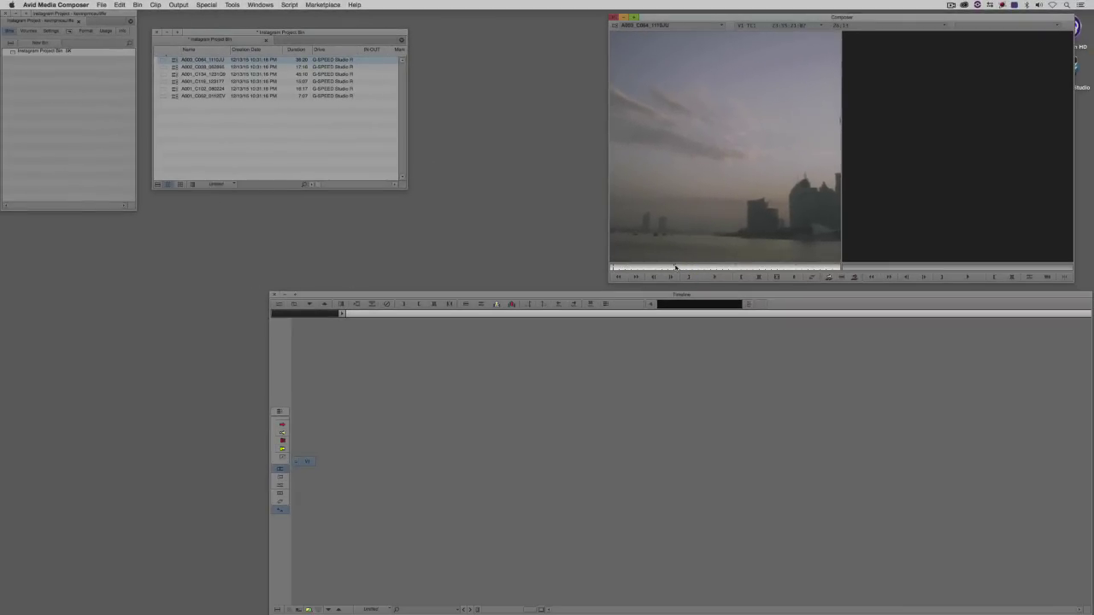
Mark In and Out points on clip A003_C064_1110JU, overwrite the marked section into a new sequence and scrub through it.
{"action": "key", "text": "i"}
{"action": "left_click", "coordinate": [719, 268]}
{"action": "key", "text": "o"}
{"action": "key", "text": "b"}
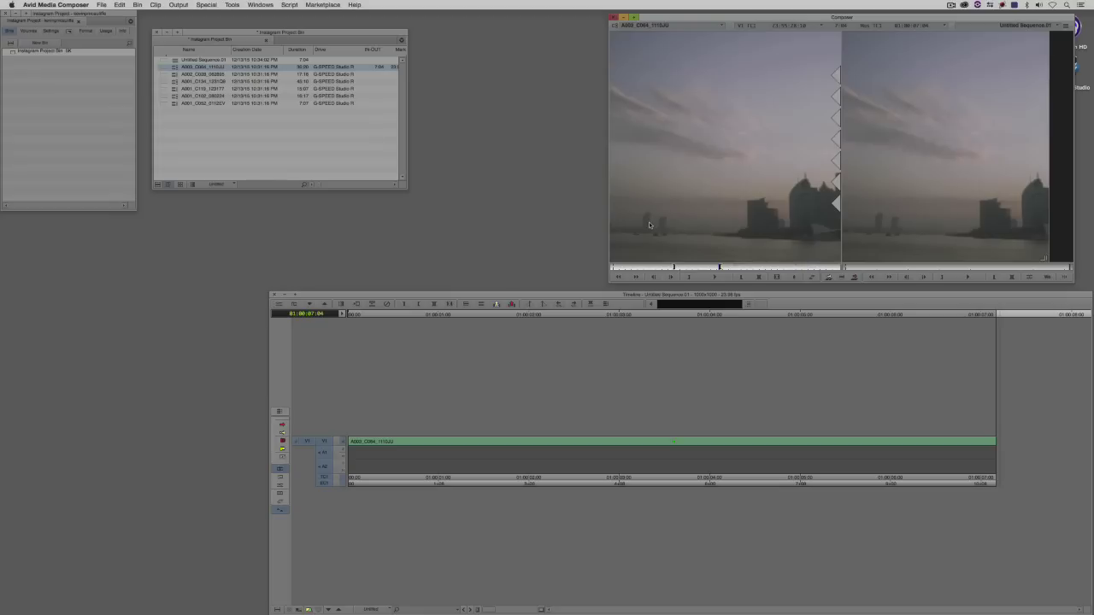
{"action": "left_click_drag", "start_coordinate": [687, 446], "coordinate": [941, 448]}
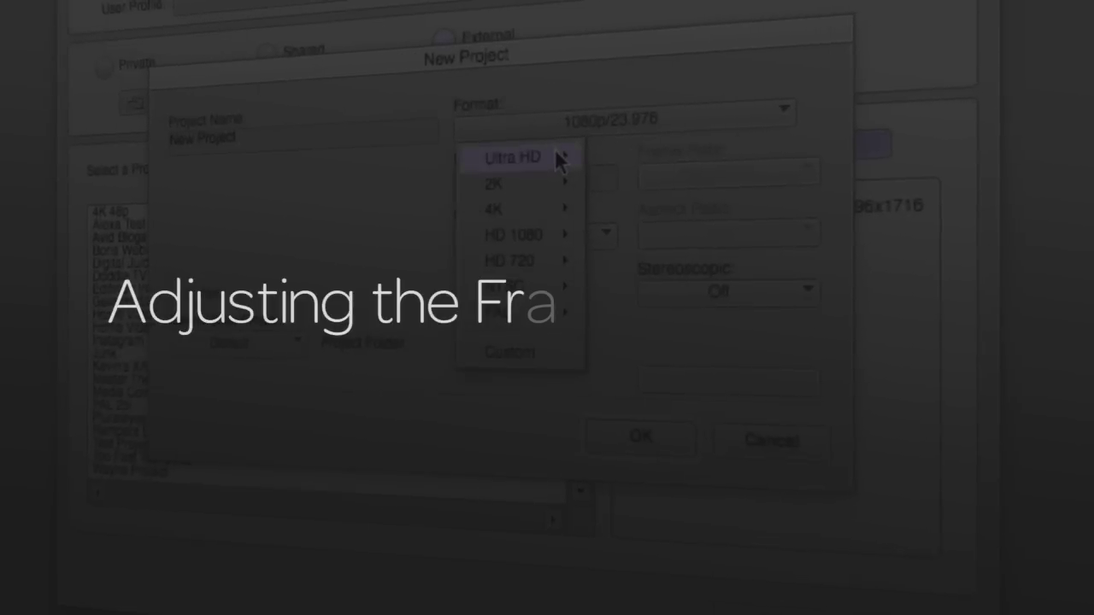
Open the timeline clip's FrameFlex effect, try a smaller frame, undo that and reposition the full-height frame over the tower.
{"action": "mouse_move", "coordinate": [540, 203]}
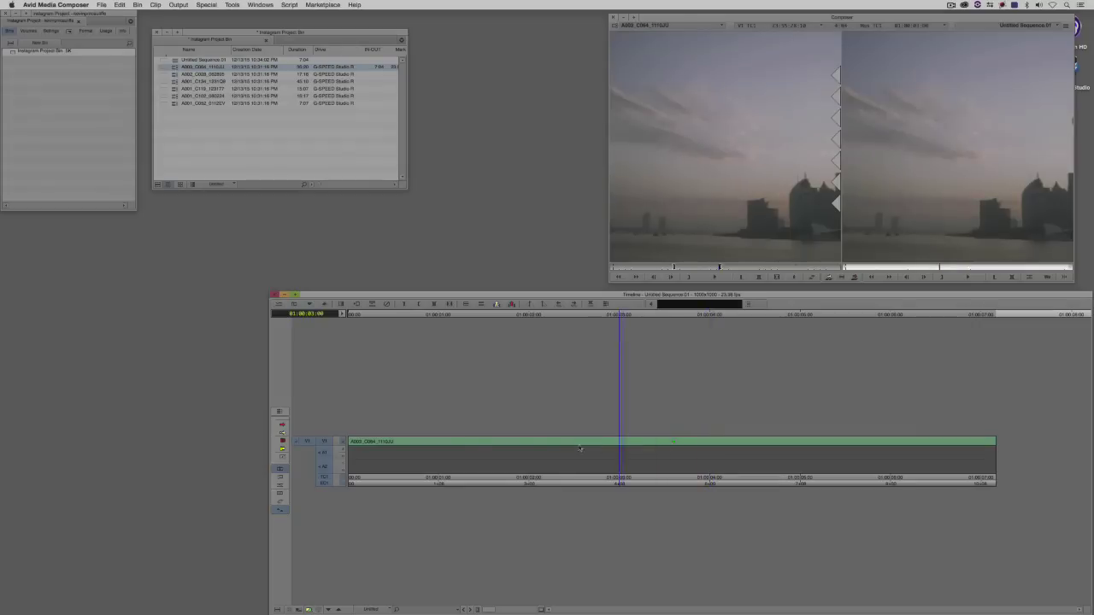
{"action": "left_click_drag", "start_coordinate": [619, 453], "coordinate": [918, 453]}
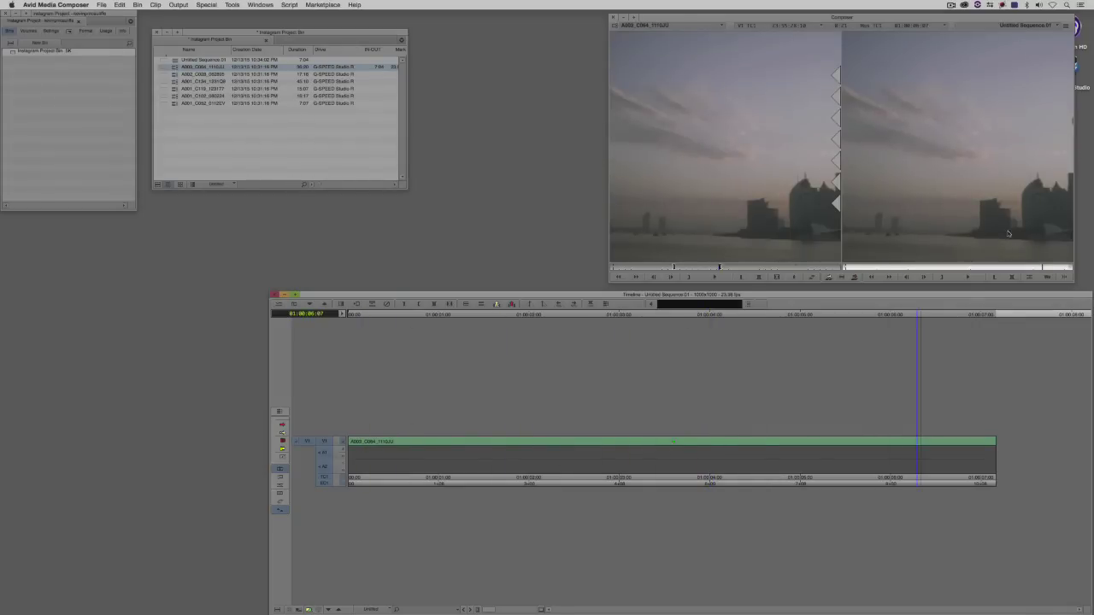
{"action": "left_click", "coordinate": [727, 432]}
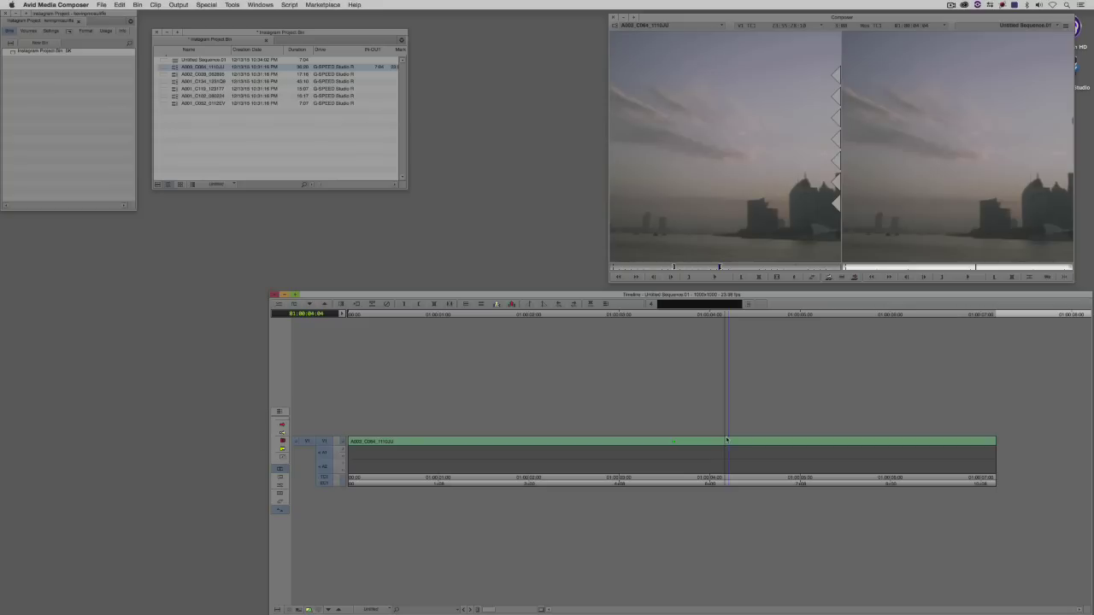
{"action": "key", "text": "super+8"}
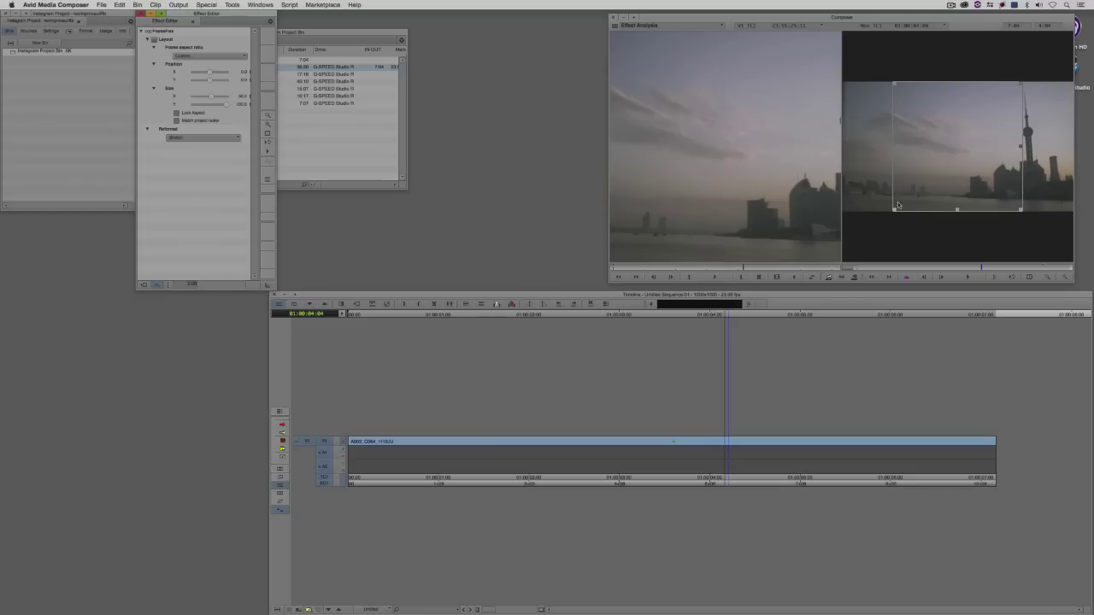
{"action": "left_click_drag", "start_coordinate": [893, 210], "coordinate": [923, 188]}
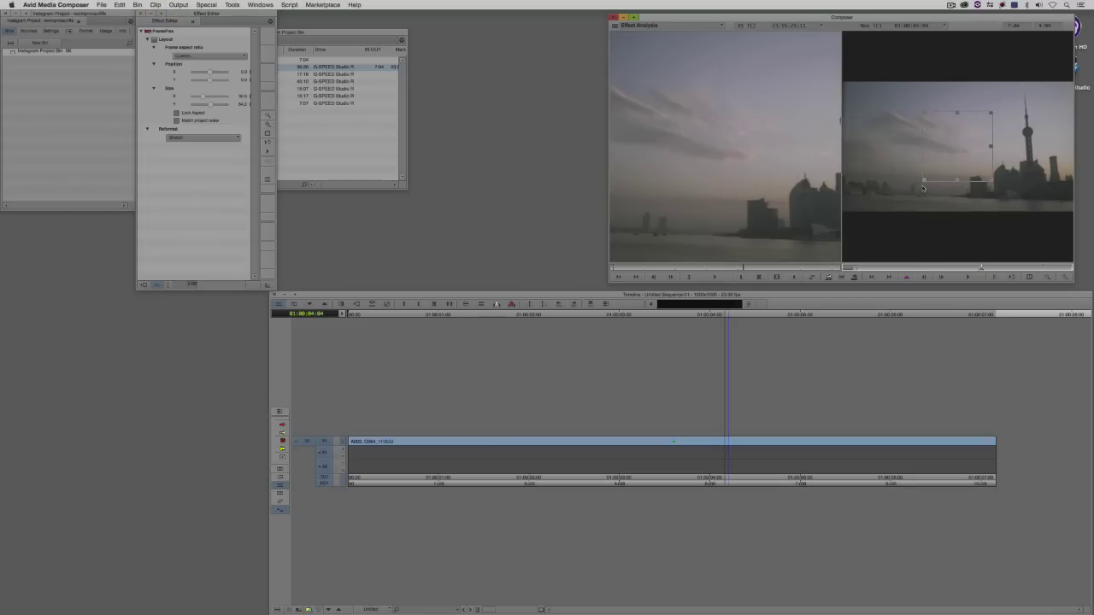
{"action": "key", "text": "super+z"}
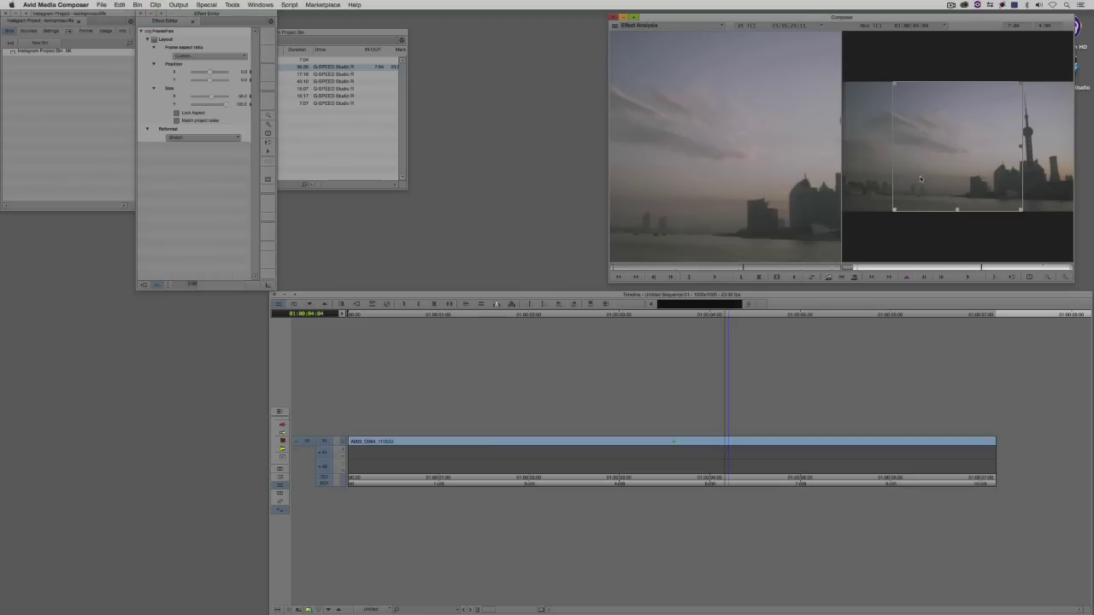
{"action": "left_click_drag", "start_coordinate": [912, 175], "coordinate": [966, 176]}
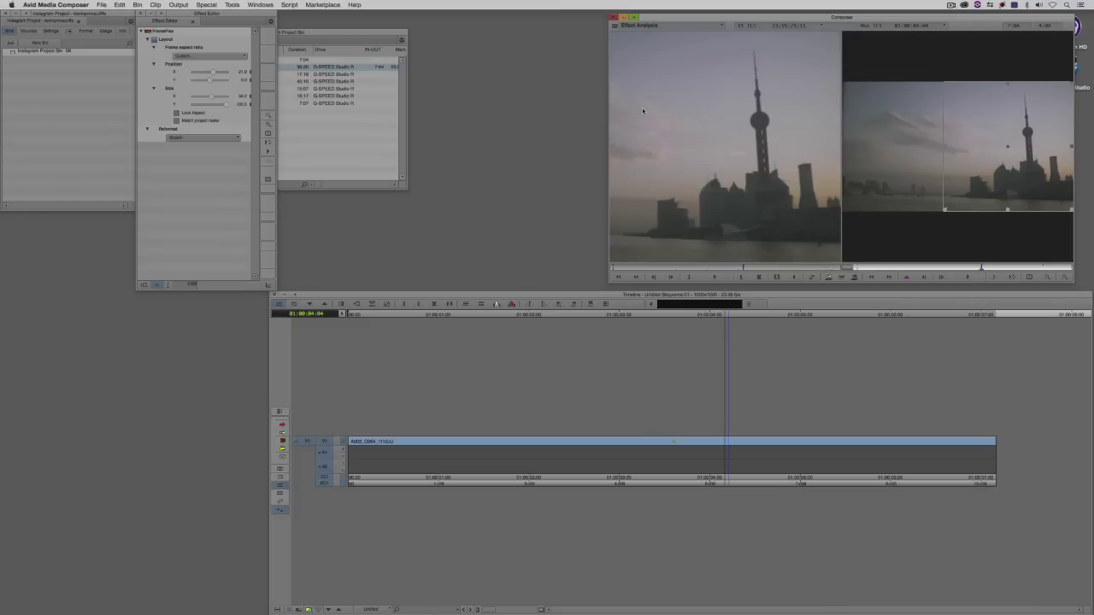
{"action": "key", "text": "super+w"}
Play the reframed sequence from its start to check the new framing.
{"action": "left_click", "coordinate": [694, 447]}
{"action": "left_click_drag", "start_coordinate": [688, 446], "coordinate": [342, 447]}
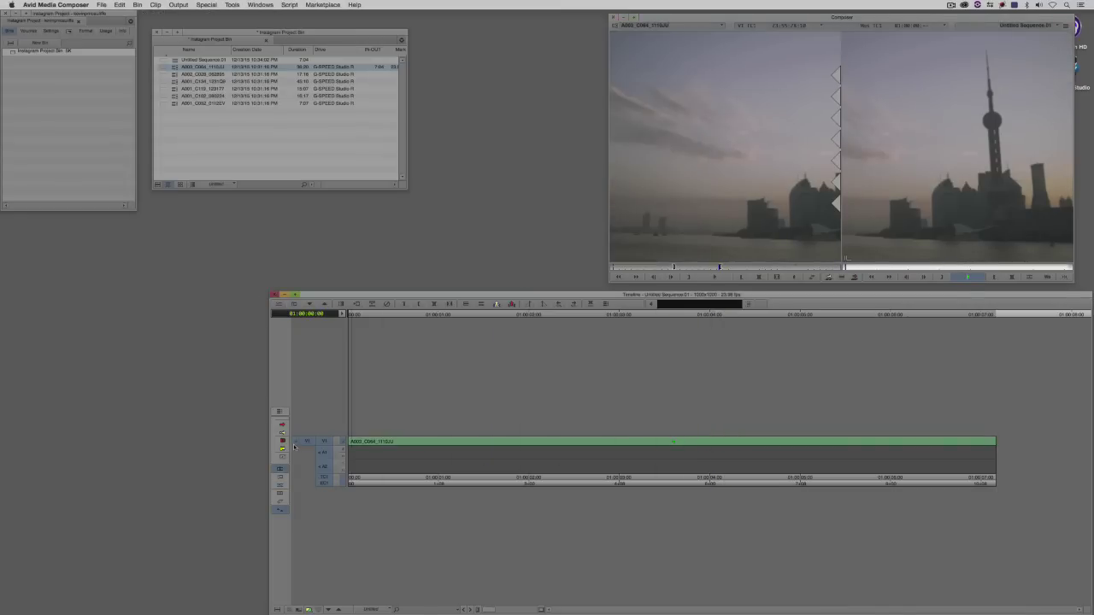
{"action": "key", "text": "space"}
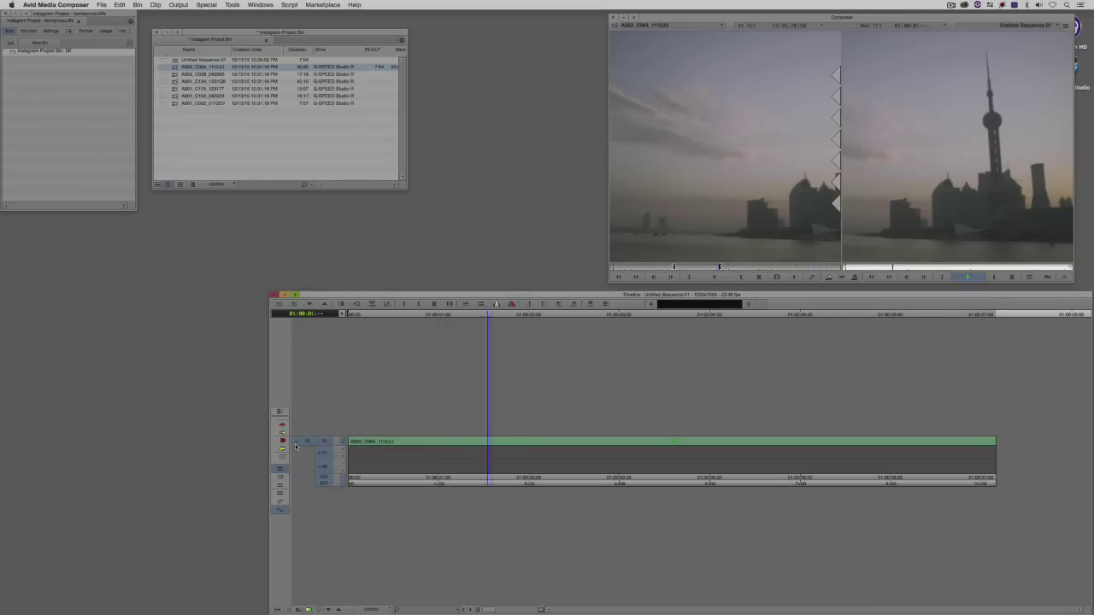
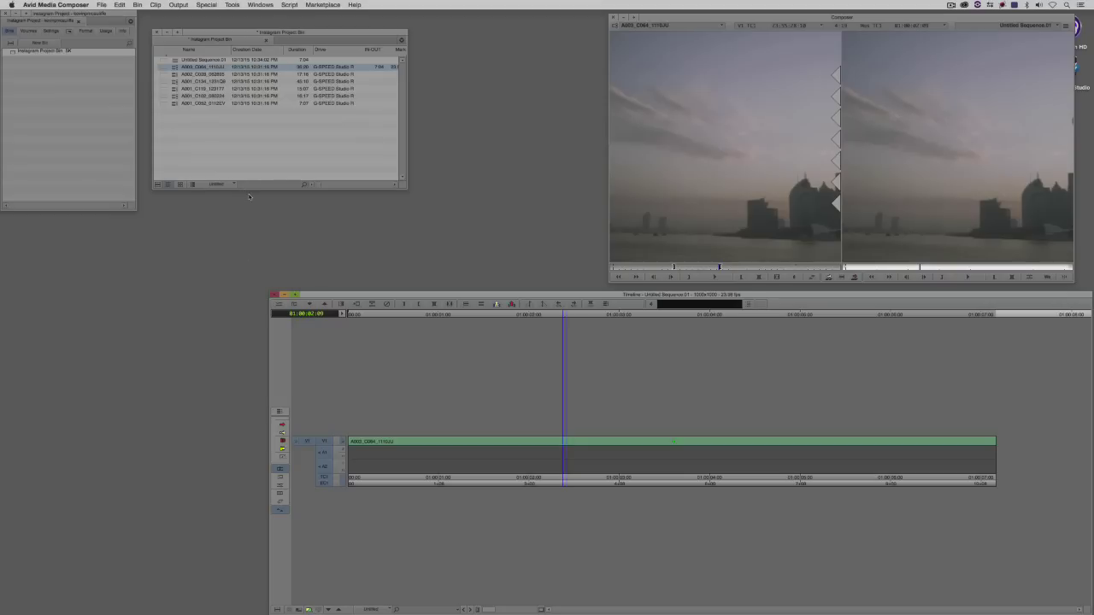
In the Source Settings of clip A003_C064_1110JU, shrink the FrameFlex frame to about 87, reposition it over the tower and apply the change.
{"action": "right_click", "coordinate": [177, 67]}
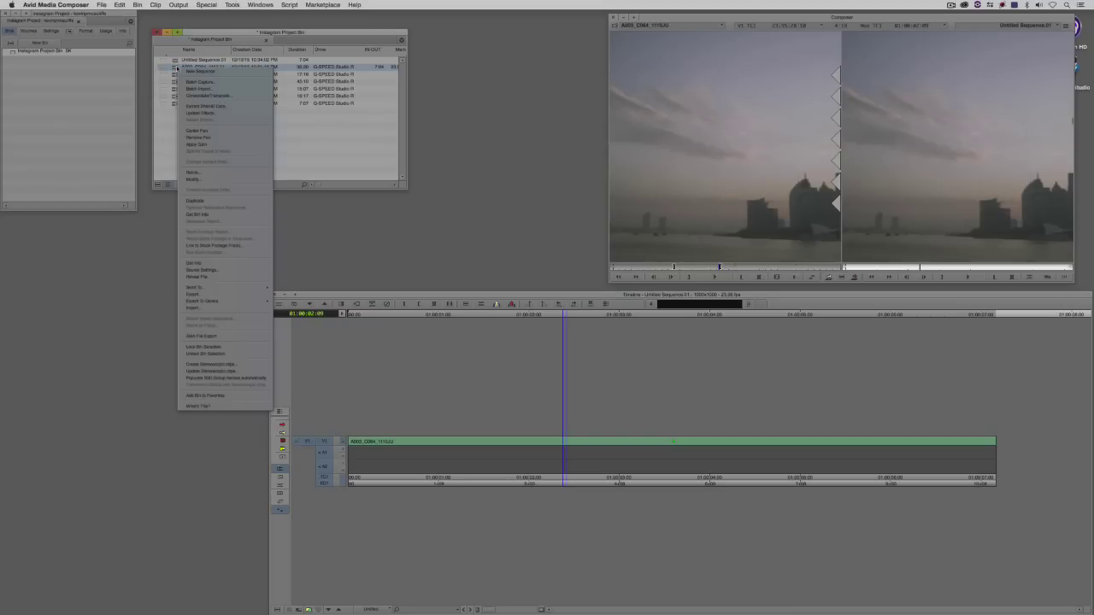
{"action": "left_click", "coordinate": [205, 269]}
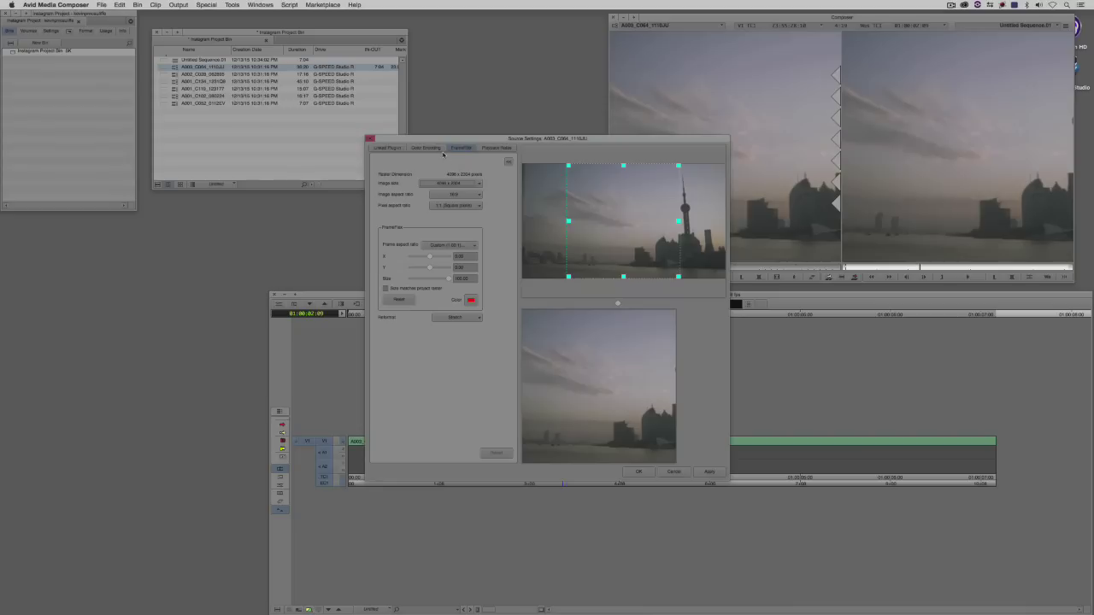
{"action": "left_click_drag", "start_coordinate": [569, 277], "coordinate": [583, 262]}
{"action": "left_click_drag", "start_coordinate": [642, 238], "coordinate": [657, 256]}
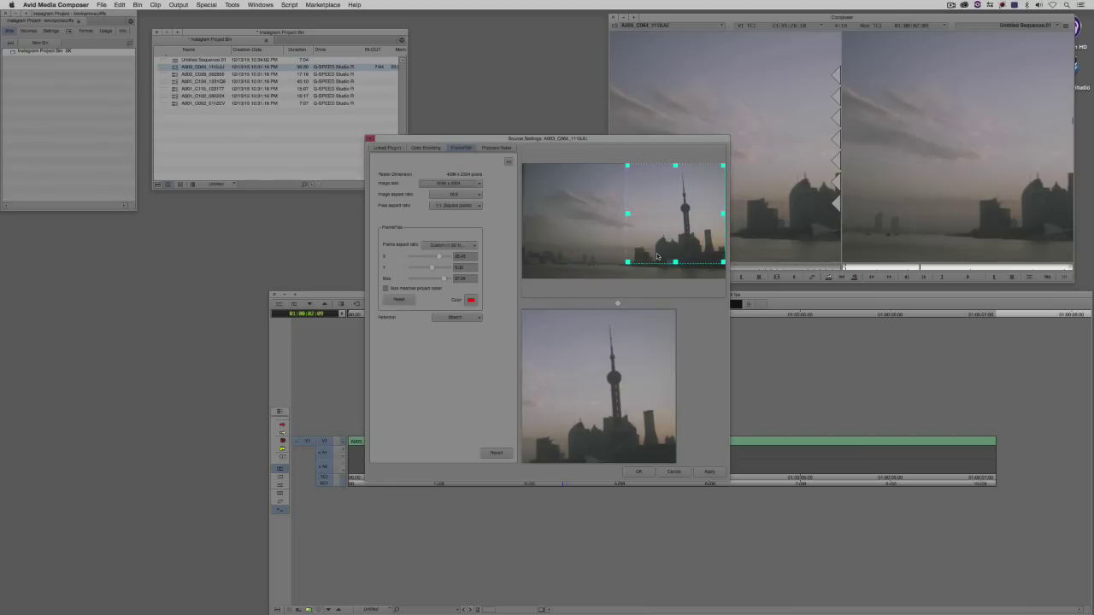
{"action": "left_click", "coordinate": [710, 471]}
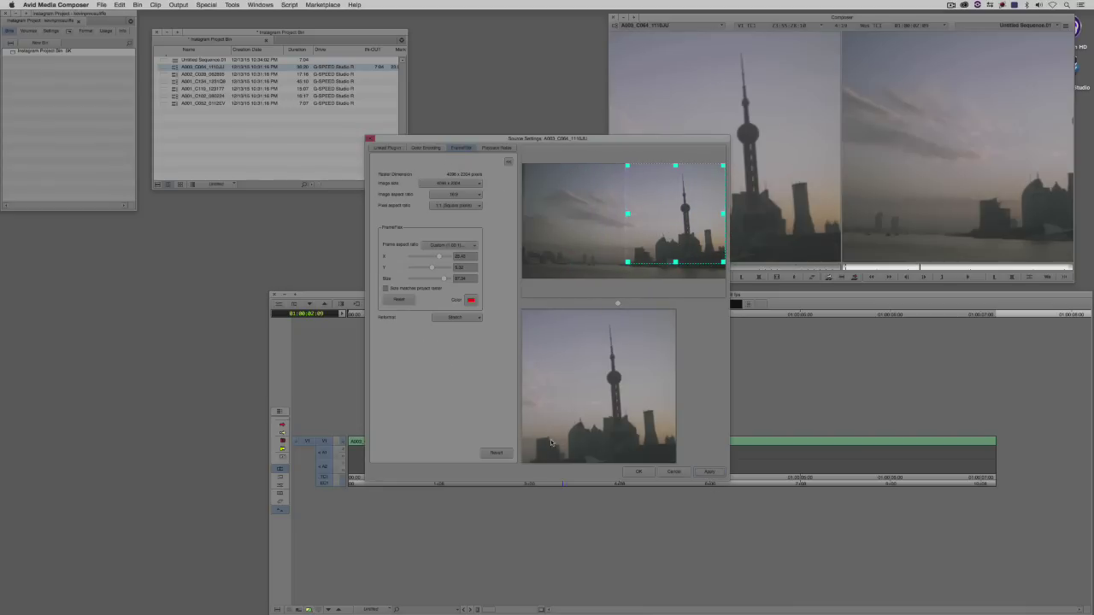
{"action": "left_click", "coordinate": [637, 472]}
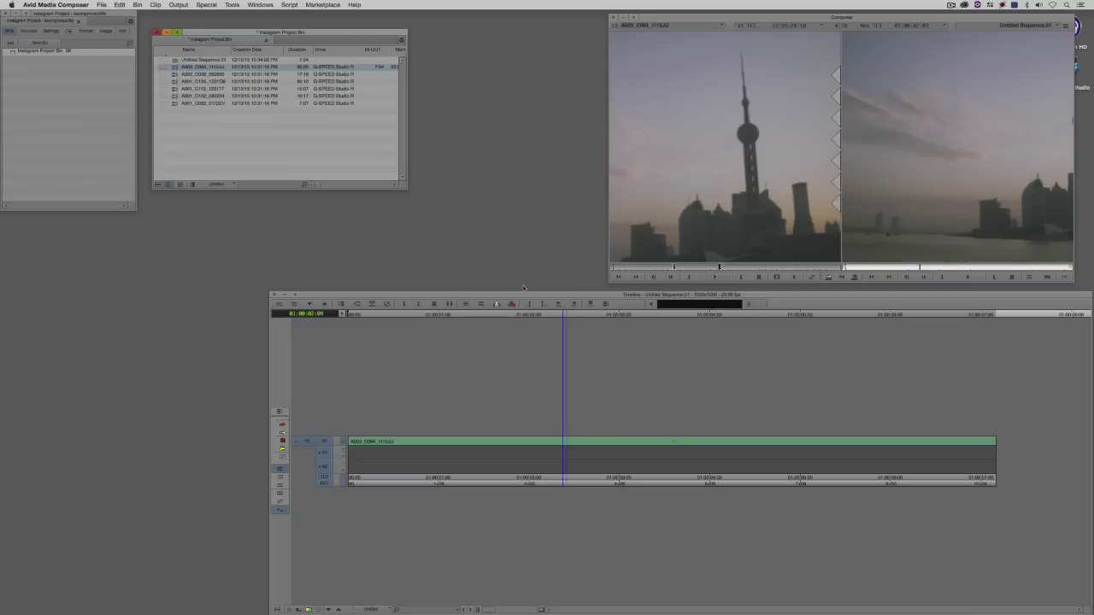
Refresh all settings of Untitled Sequence.01 so it uses the updated source framing, and return the playhead to its start.
{"action": "right_click", "coordinate": [172, 60]}
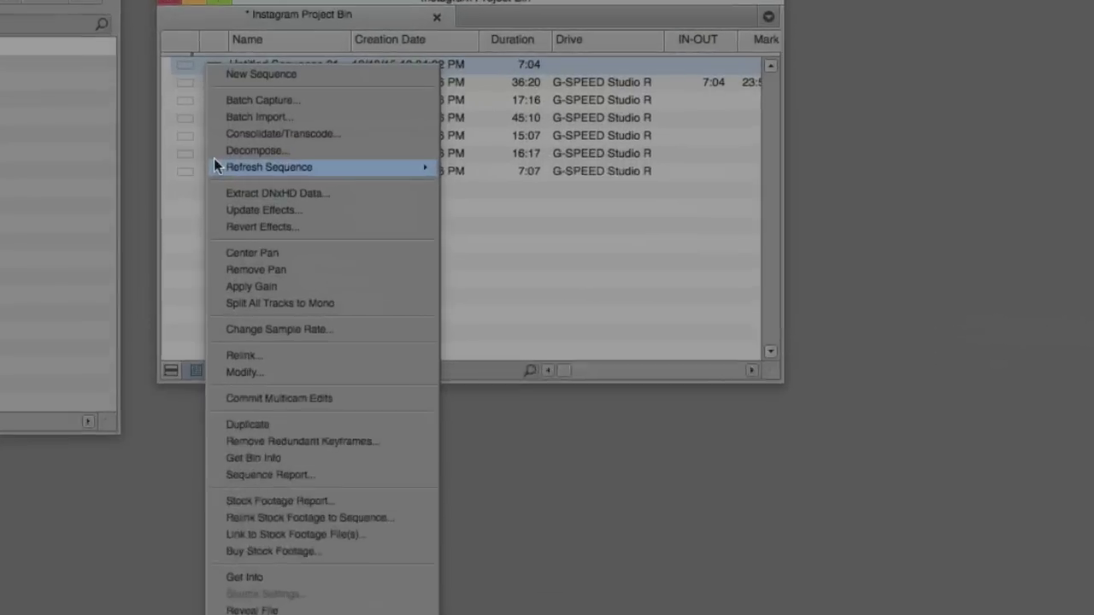
{"action": "mouse_move", "coordinate": [176, 102]}
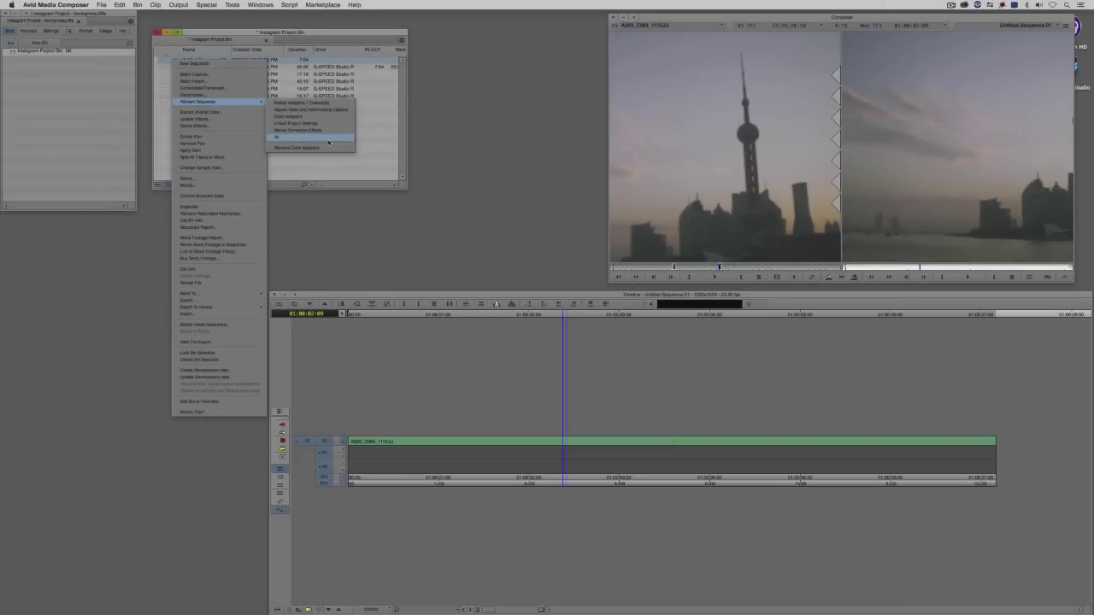
{"action": "left_click", "coordinate": [328, 142]}
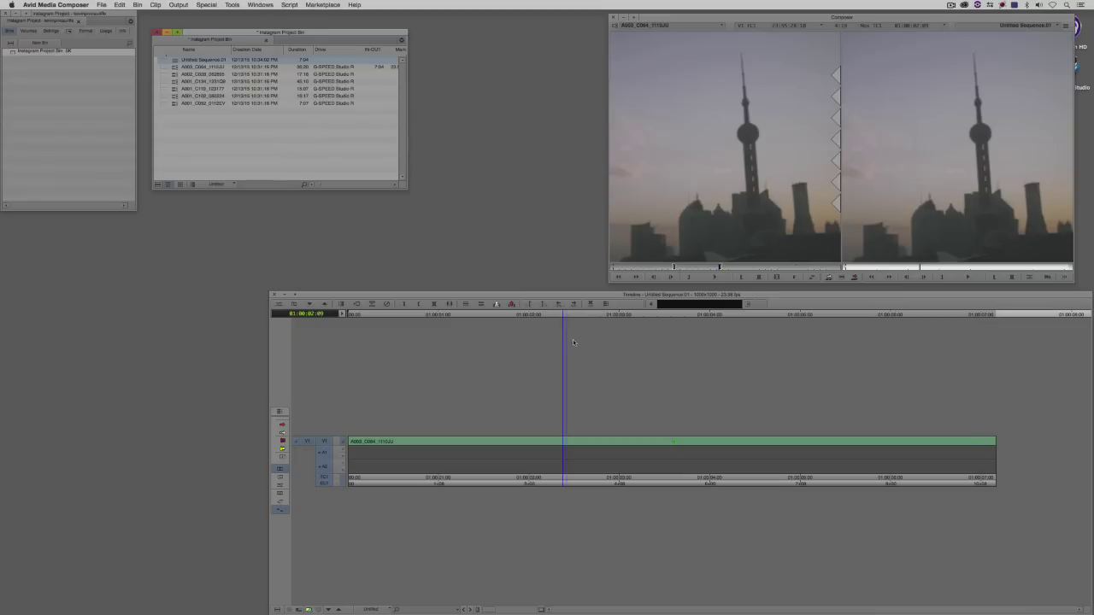
{"action": "left_click_drag", "start_coordinate": [555, 435], "coordinate": [261, 428]}
{"action": "left_click", "coordinate": [193, 148]}
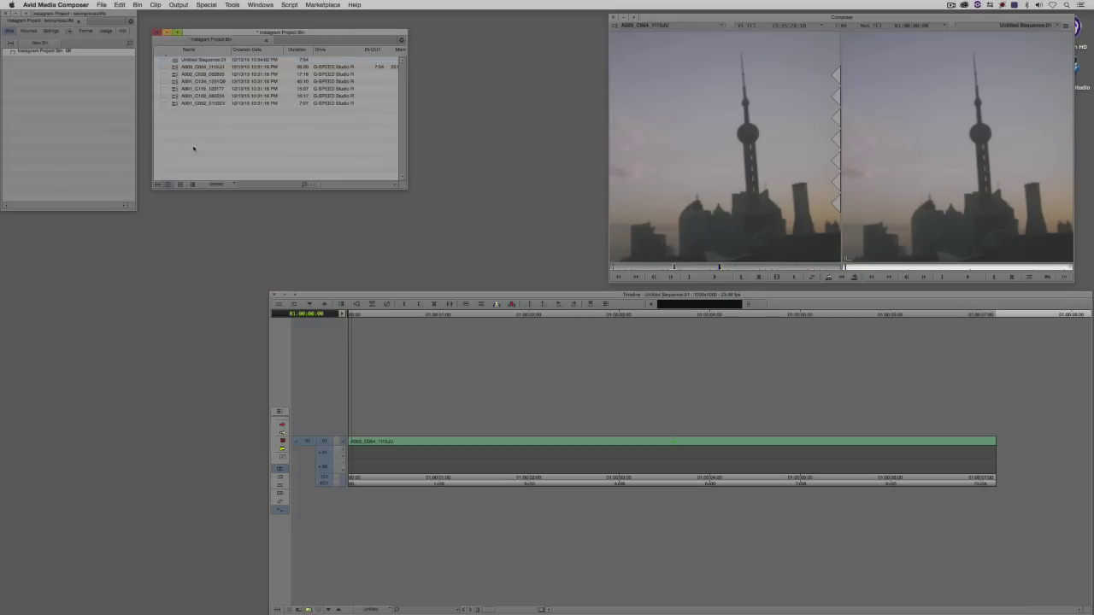
Select the five remaining source clips in the bin and open their Source Settings together.
{"action": "left_click", "coordinate": [173, 75]}
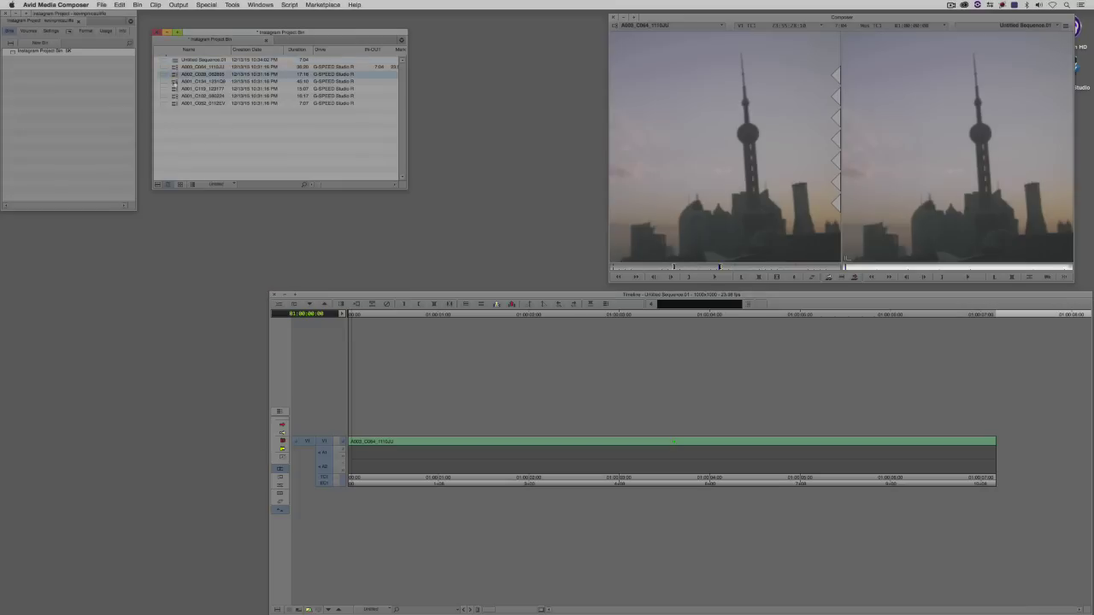
{"action": "left_click", "coordinate": [177, 102], "text": "shift"}
{"action": "right_click", "coordinate": [173, 75]}
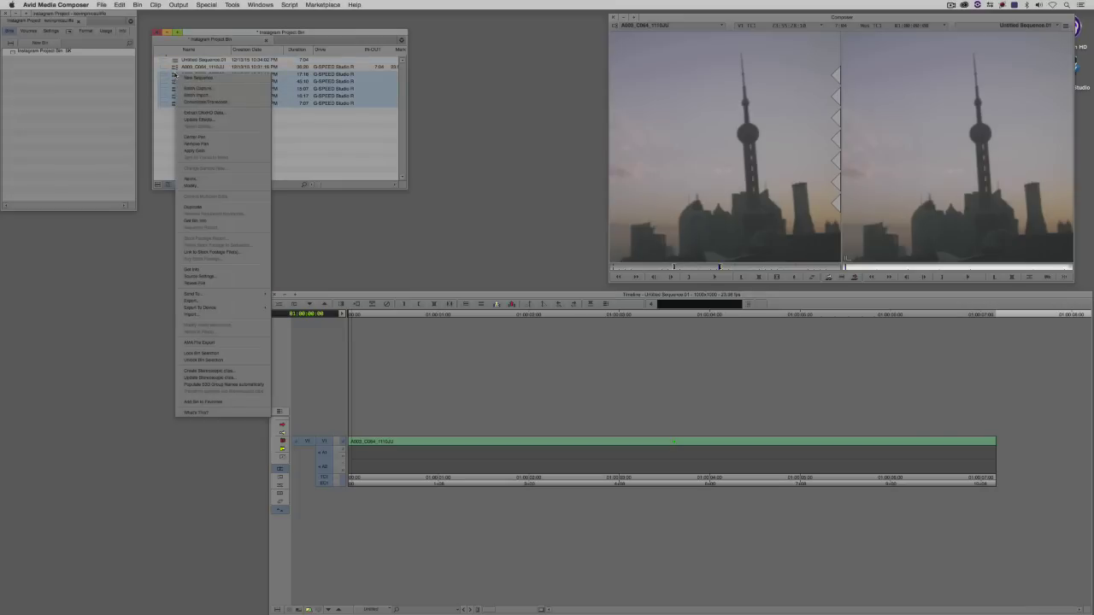
{"action": "left_click", "coordinate": [200, 277]}
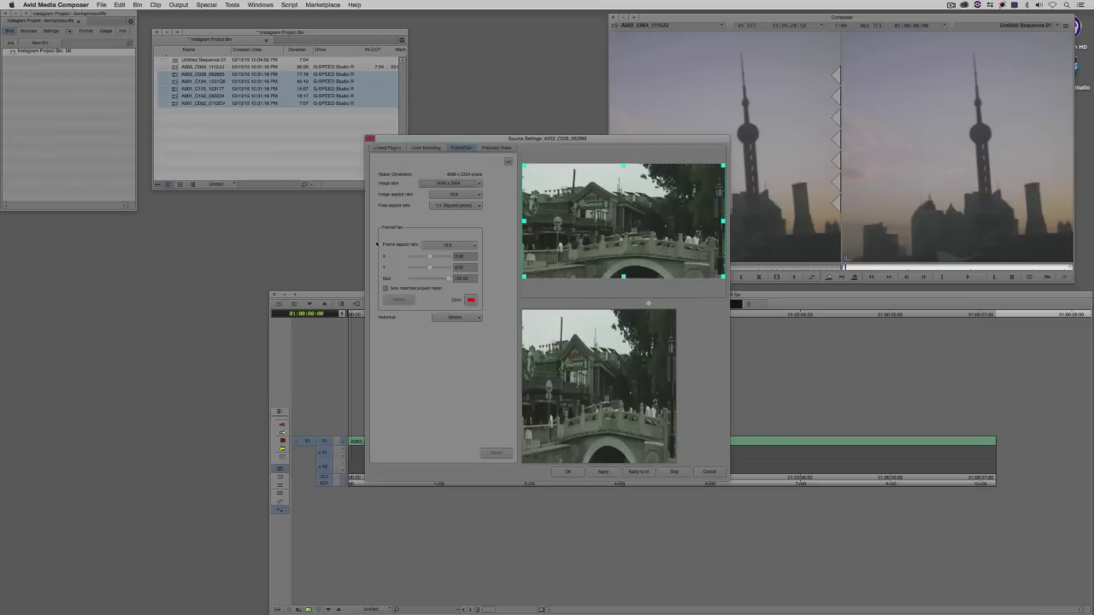
Set a custom FrameFlex frame aspect ratio of 1:1, apply it to all five selected clips and deselect them.
{"action": "left_click", "coordinate": [443, 245]}
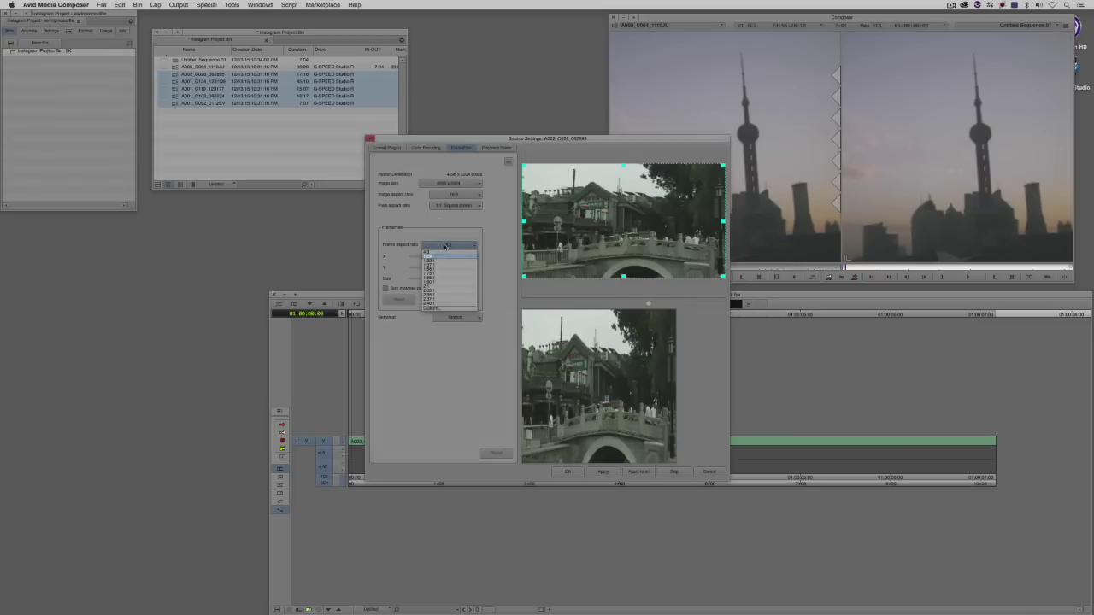
{"action": "left_click", "coordinate": [438, 309]}
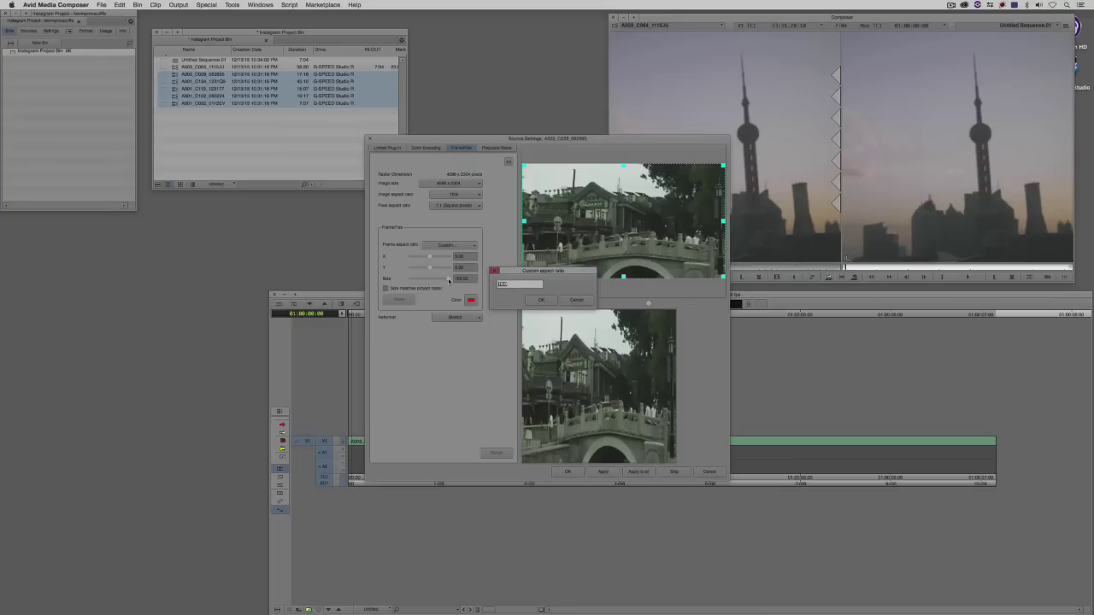
{"action": "type", "text": "1:1"}
{"action": "left_click", "coordinate": [540, 301]}
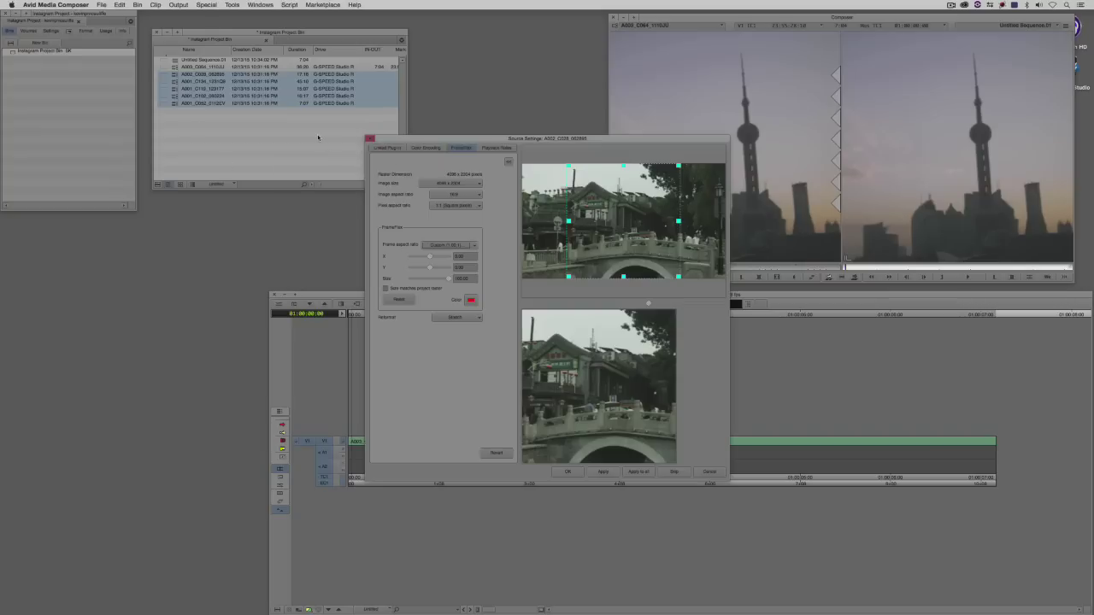
{"action": "left_click", "coordinate": [638, 472]}
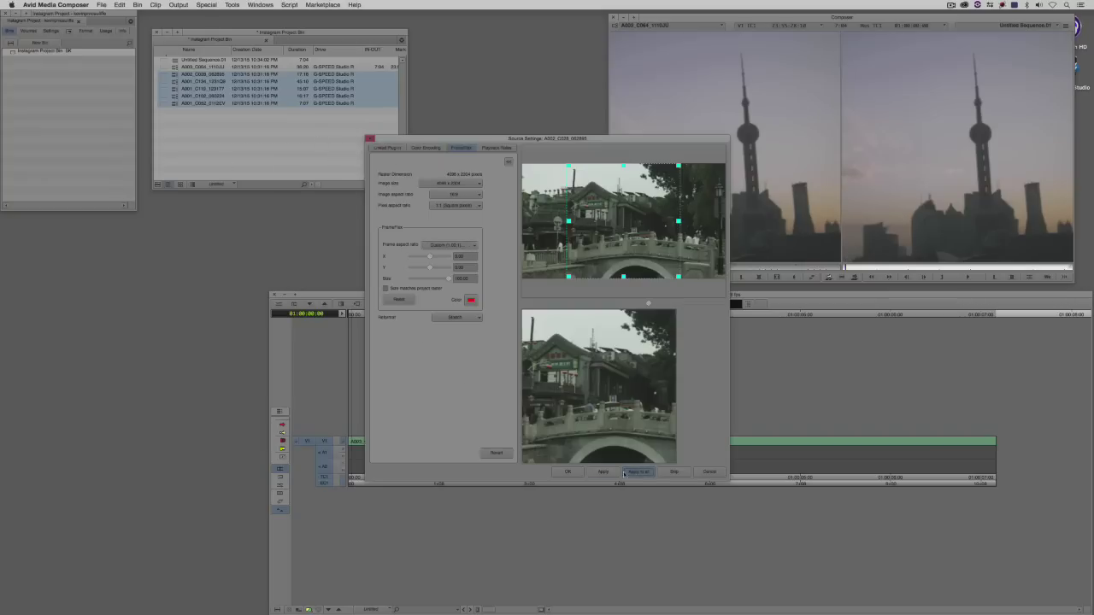
{"action": "left_click", "coordinate": [568, 472]}
{"action": "left_click", "coordinate": [225, 122]}
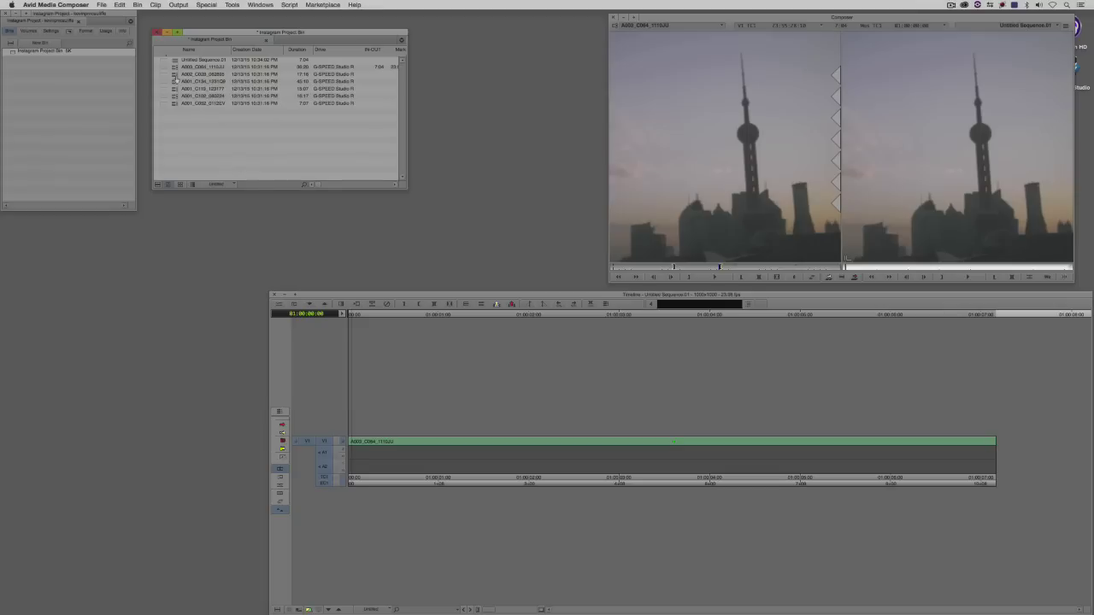
Load the five other clips one by one to check their square framing, and delete the last clip, the domed white building, from the bin.
{"action": "double_click", "coordinate": [175, 75]}
{"action": "double_click", "coordinate": [176, 82]}
{"action": "double_click", "coordinate": [175, 88]}
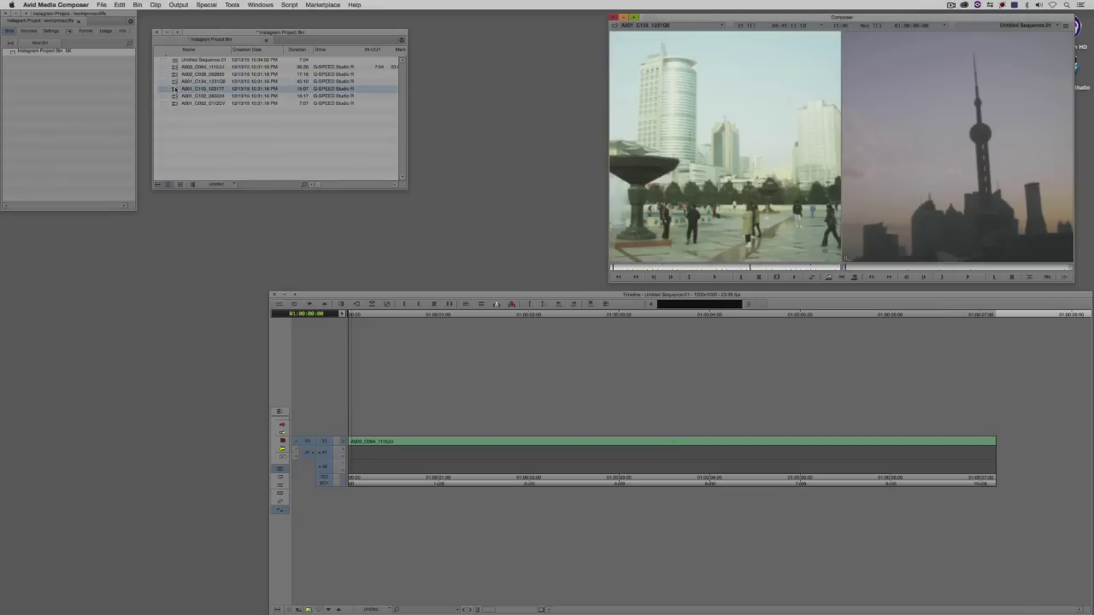
{"action": "double_click", "coordinate": [174, 96]}
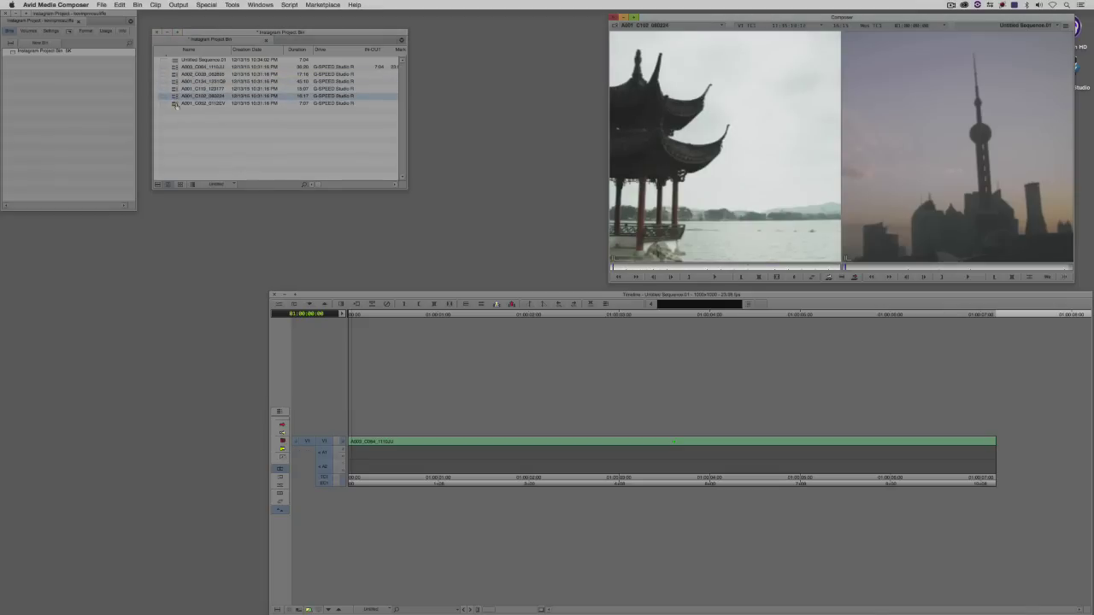
{"action": "double_click", "coordinate": [174, 103]}
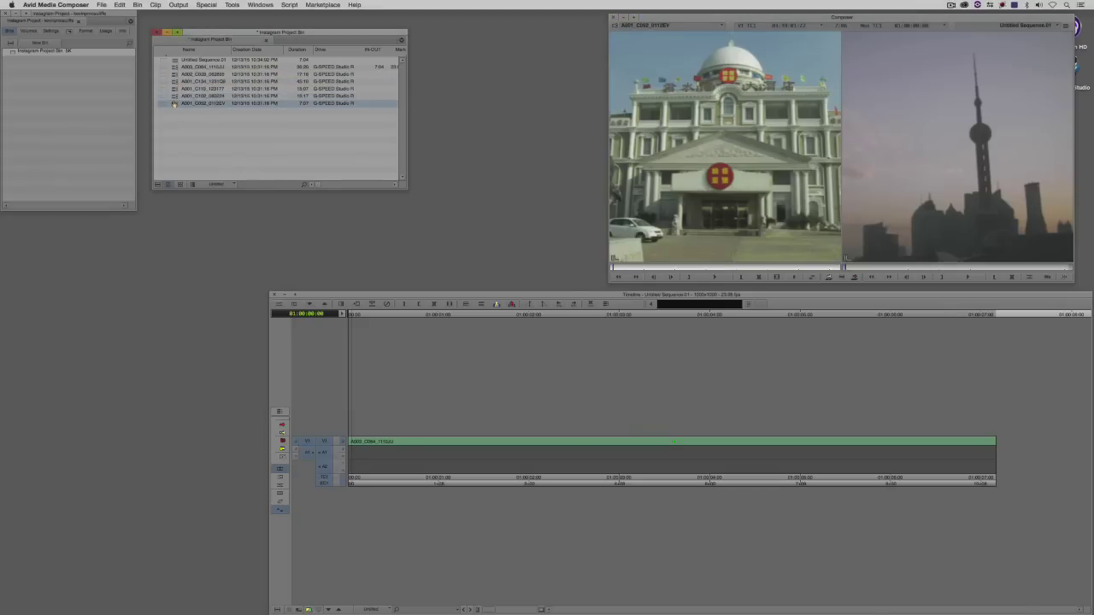
{"action": "key", "text": "Delete"}
{"action": "left_click", "coordinate": [525, 304]}
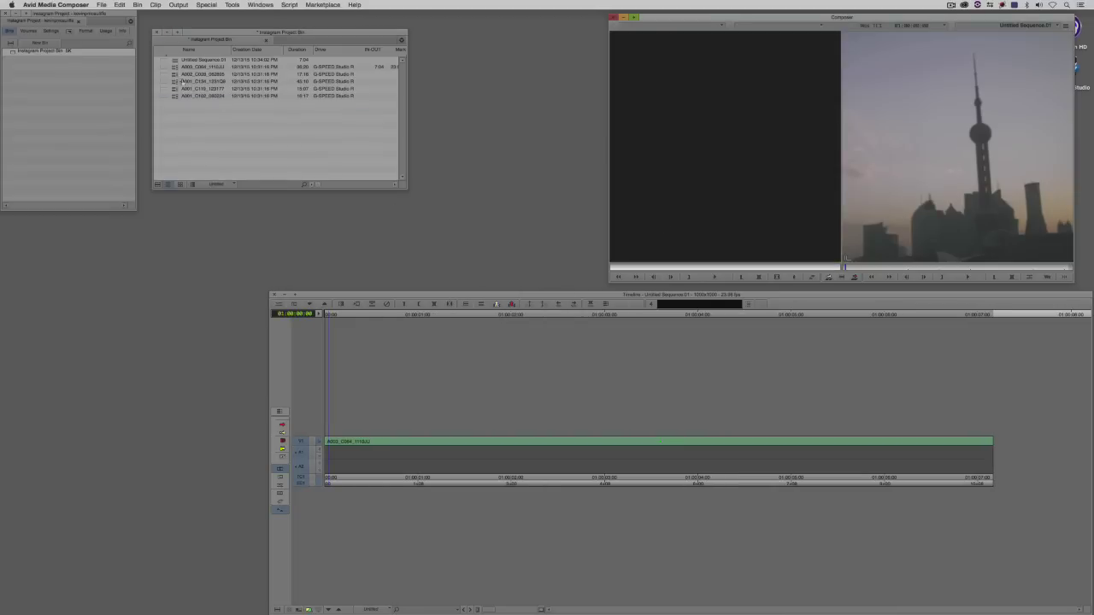
Extract the part of the sequence from about 01:00:03:00 to its end, and select the A002_C020 clip in the bin.
{"action": "left_click_drag", "start_coordinate": [722, 448], "coordinate": [1008, 461]}
{"action": "key", "text": "i"}
{"action": "key", "text": "o"}
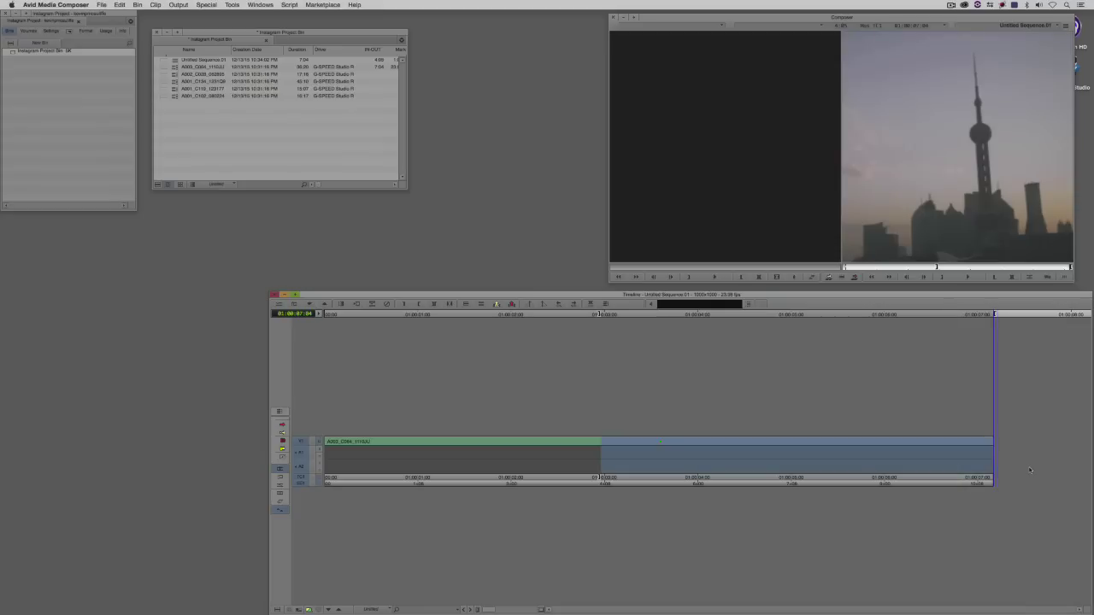
{"action": "key", "text": "x"}
{"action": "left_click", "coordinate": [205, 74]}
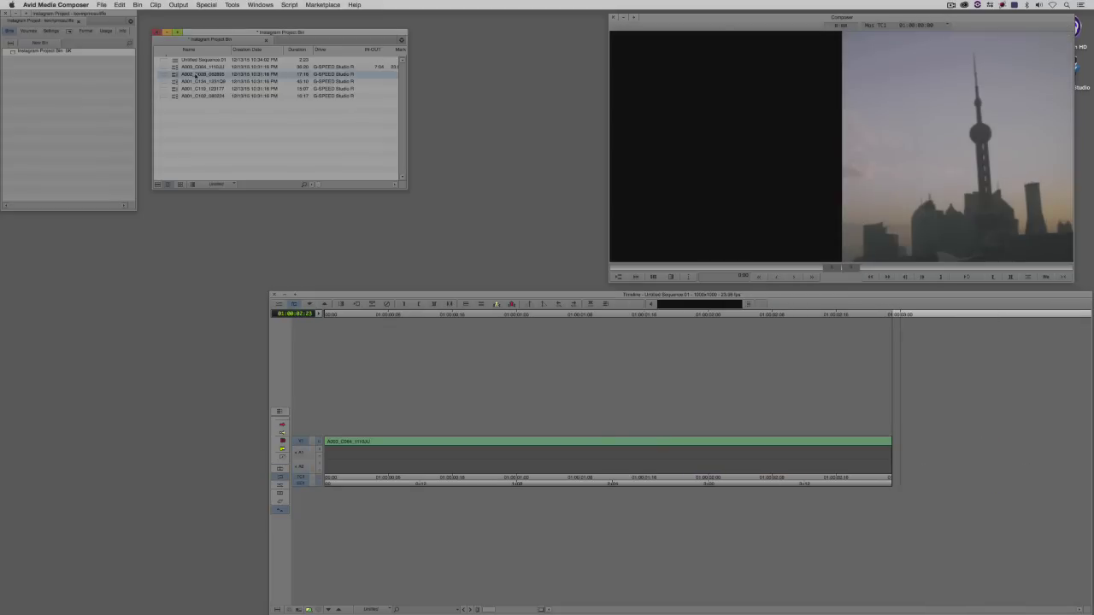
Load the A002_C020 bridge clip as source, mark a 3:07 range and splice it onto the end of the sequence.
{"action": "left_click", "coordinate": [730, 141]}
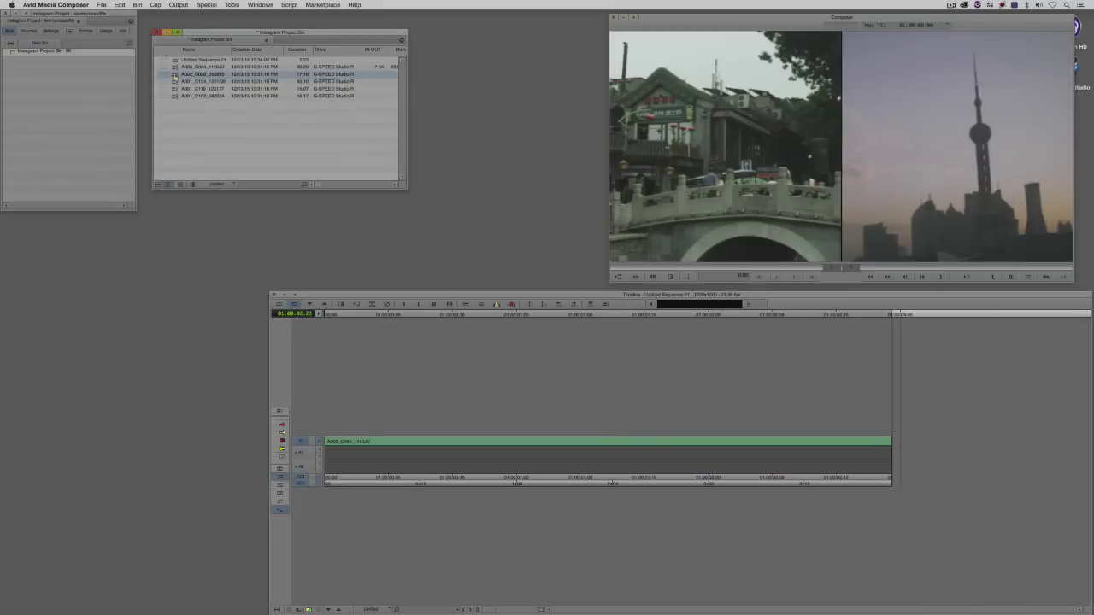
{"action": "left_click", "coordinate": [695, 268]}
{"action": "key", "text": "l"}
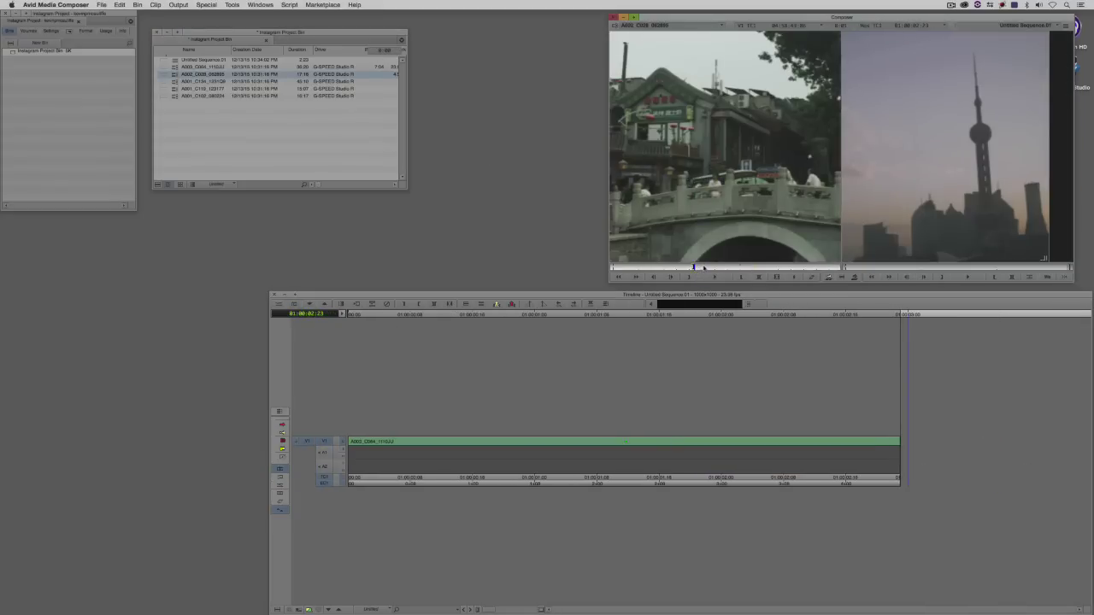
{"action": "key", "text": "o"}
{"action": "key", "text": "v"}
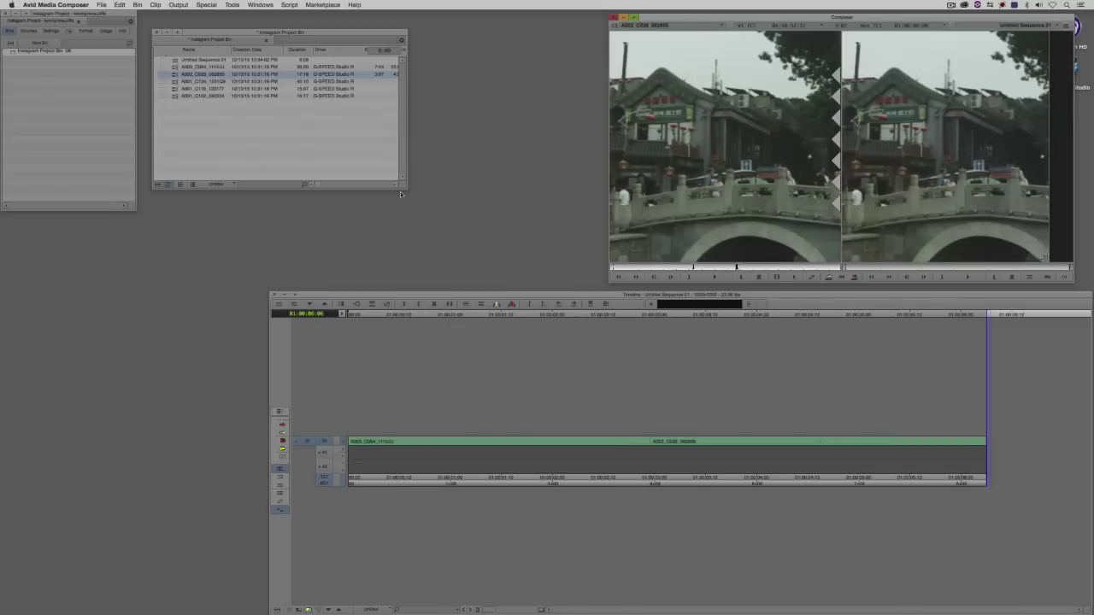
Load the A001_C134 fountain clip as source, mark an 8:18 range and splice it onto the end of the sequence.
{"action": "left_click_drag", "start_coordinate": [175, 81], "coordinate": [699, 218]}
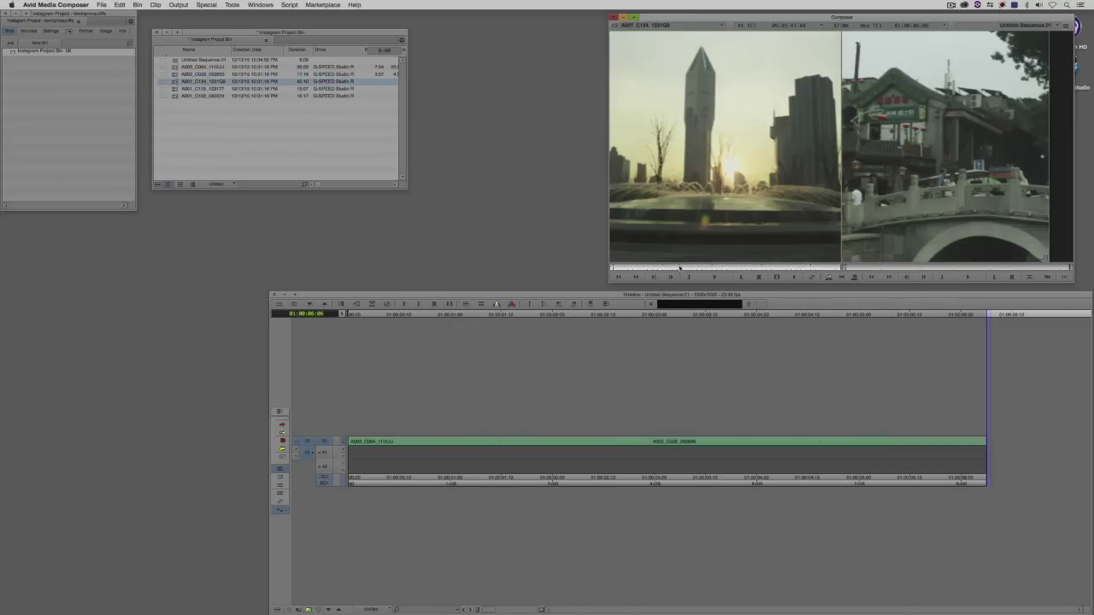
{"action": "key", "text": "l"}
{"action": "key", "text": "o"}
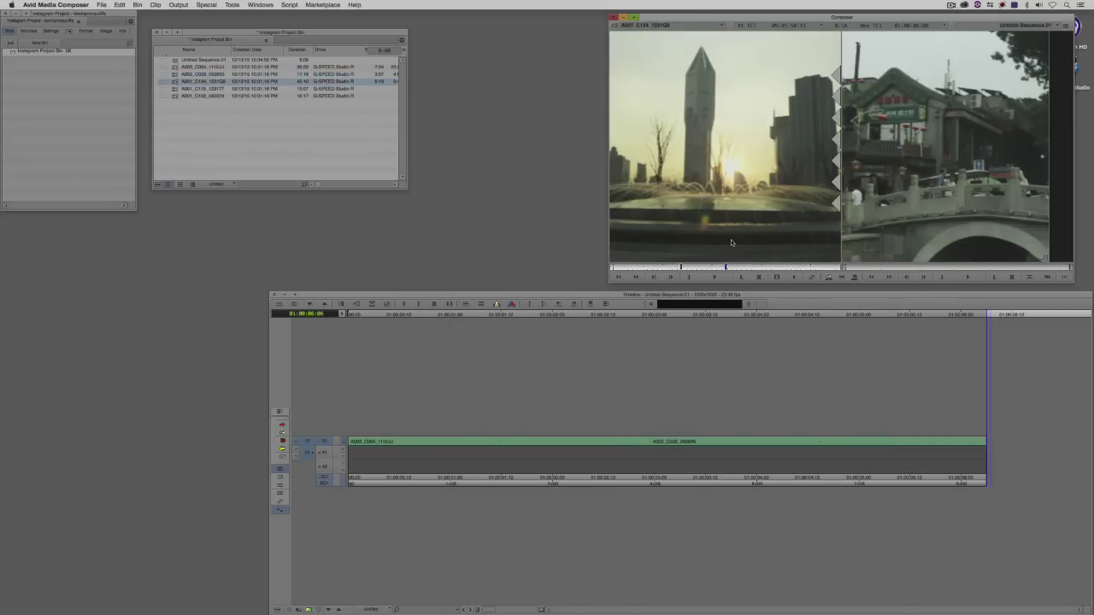
{"action": "key", "text": "v"}
Load the A001_C119 city square clip, mark a 2:22 range and splice it onto the end of the sequence.
{"action": "key", "text": "Down"}
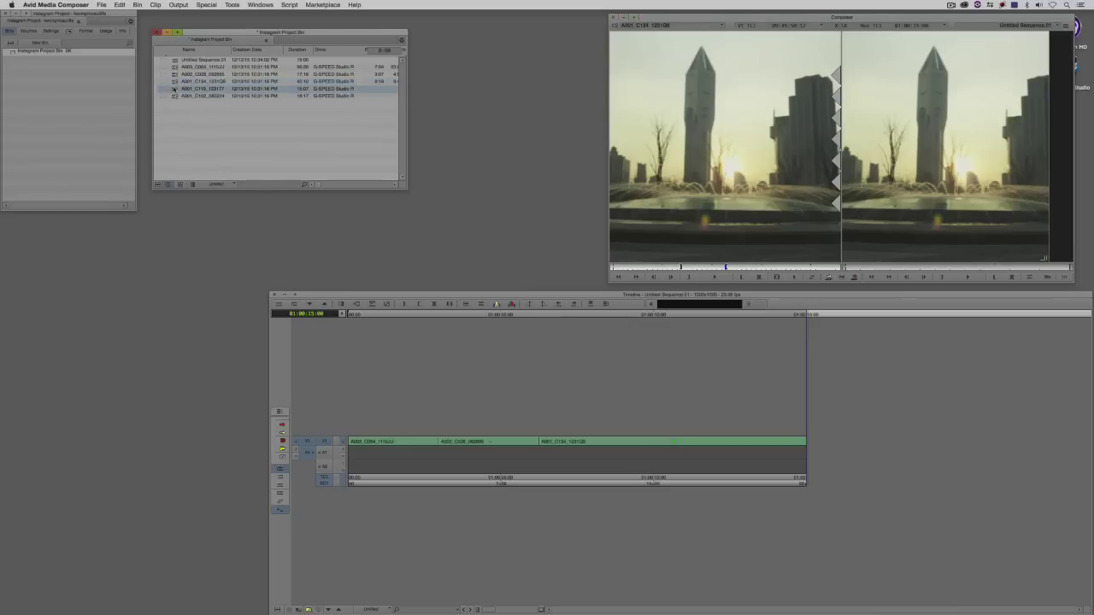
{"action": "key", "text": "Return"}
{"action": "key", "text": "l"}
{"action": "key", "text": "i"}
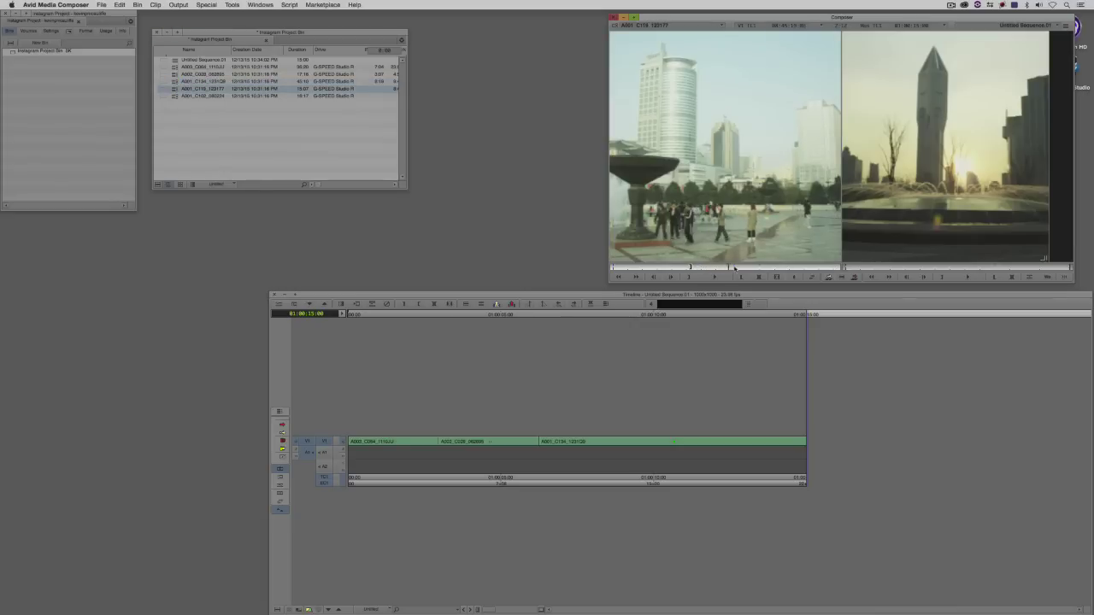
{"action": "key", "text": "o"}
{"action": "key", "text": "v"}
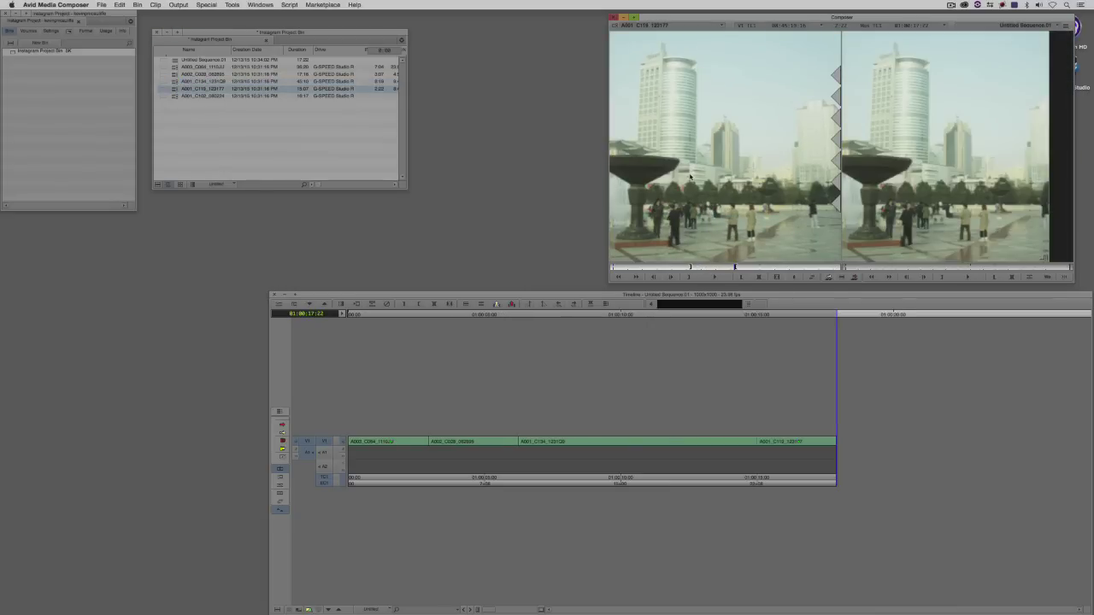
Undo the last two splices into the sequence.
{"action": "key", "text": "super+z"}
{"action": "key", "text": "super+z"}
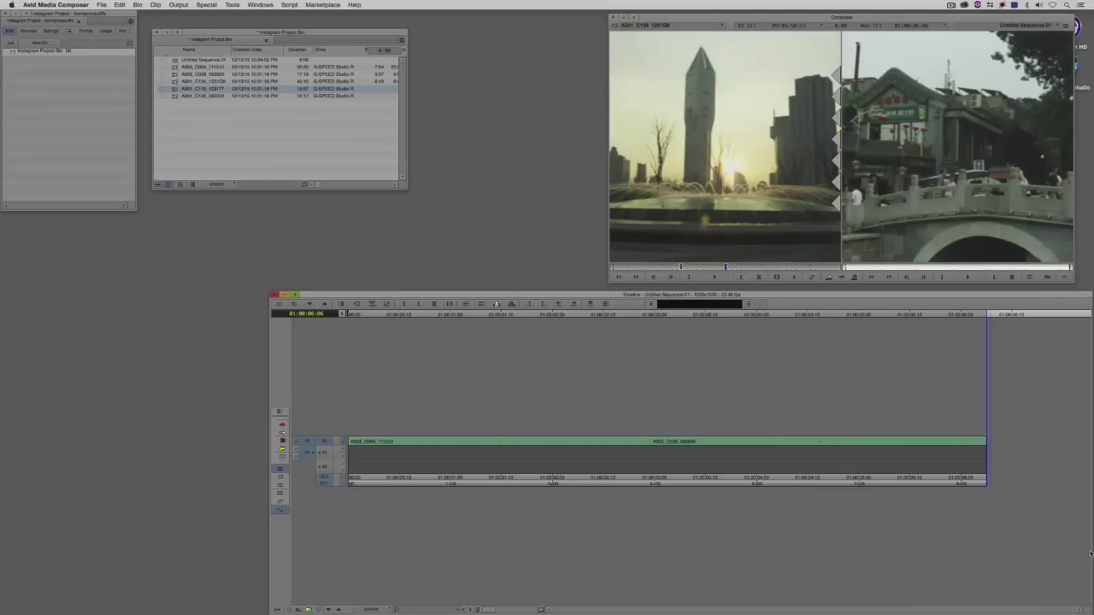
{"action": "mouse_move", "coordinate": [614, 609]}
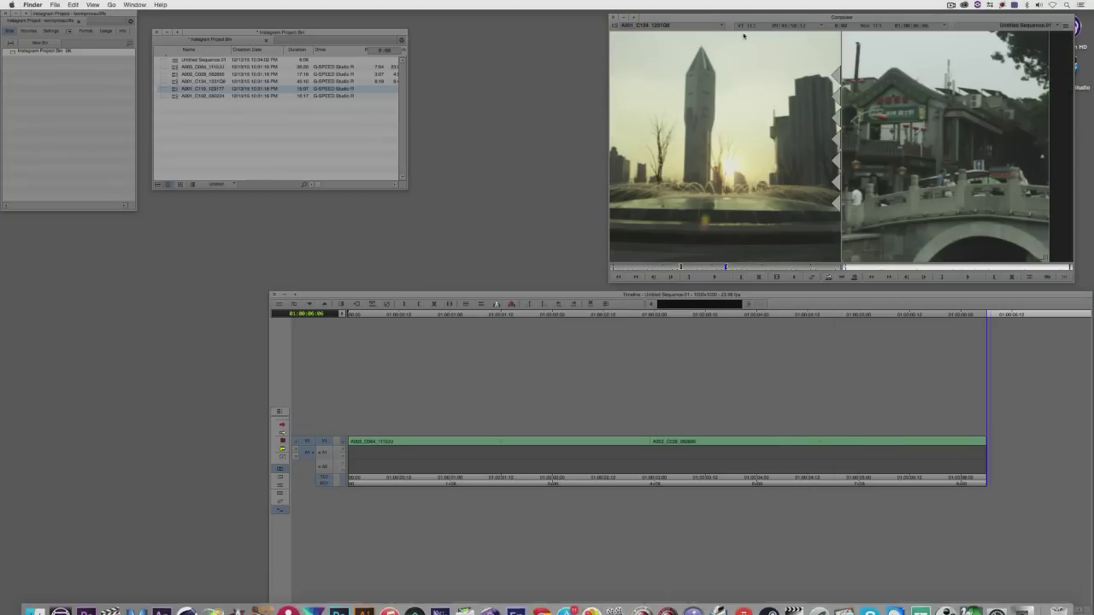
Move the out point of A001_C134 to shorten its range to 5:03, and overwrite it onto the end of the sequence.
{"action": "left_click", "coordinate": [713, 267]}
{"action": "left_click_drag", "start_coordinate": [713, 267], "coordinate": [707, 269]}
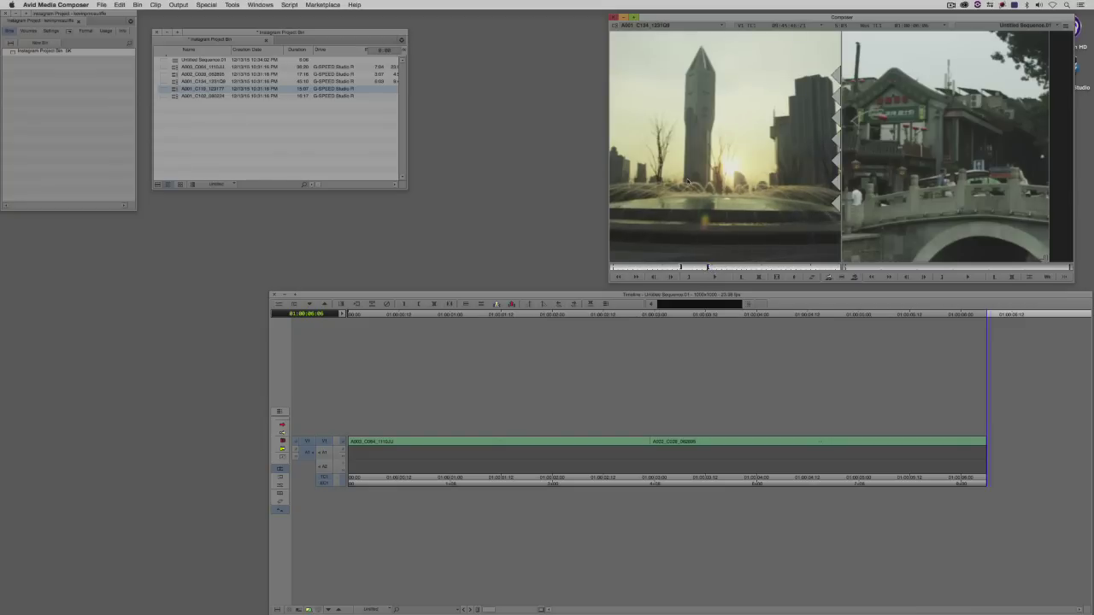
{"action": "key", "text": "b"}
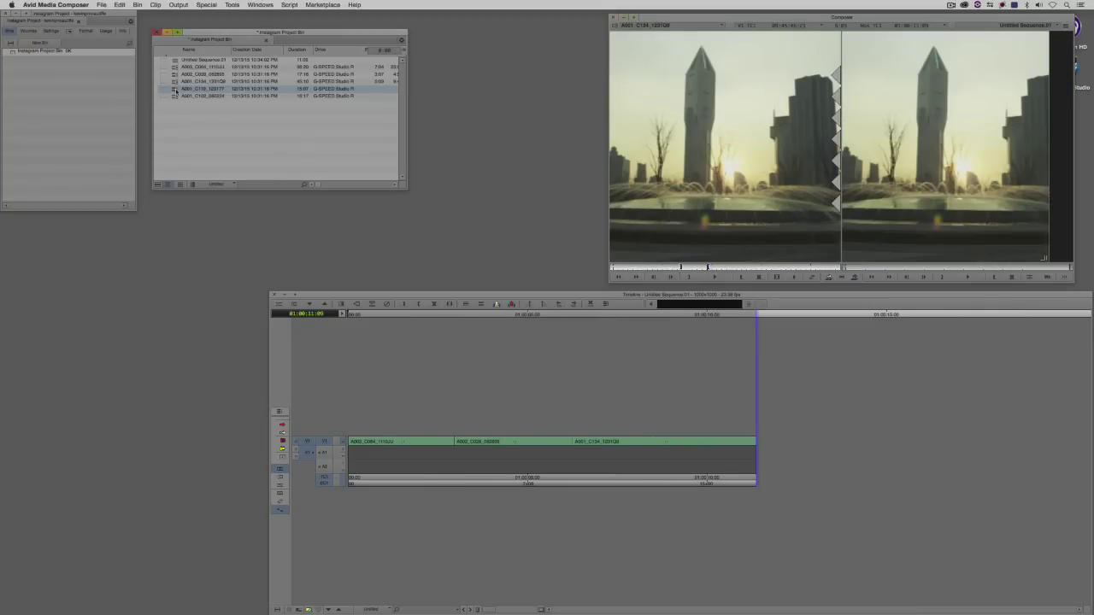
Load the A001_C119 clip, mark a 2:09 range and overwrite it onto the end of the sequence.
{"action": "double_click", "coordinate": [182, 89]}
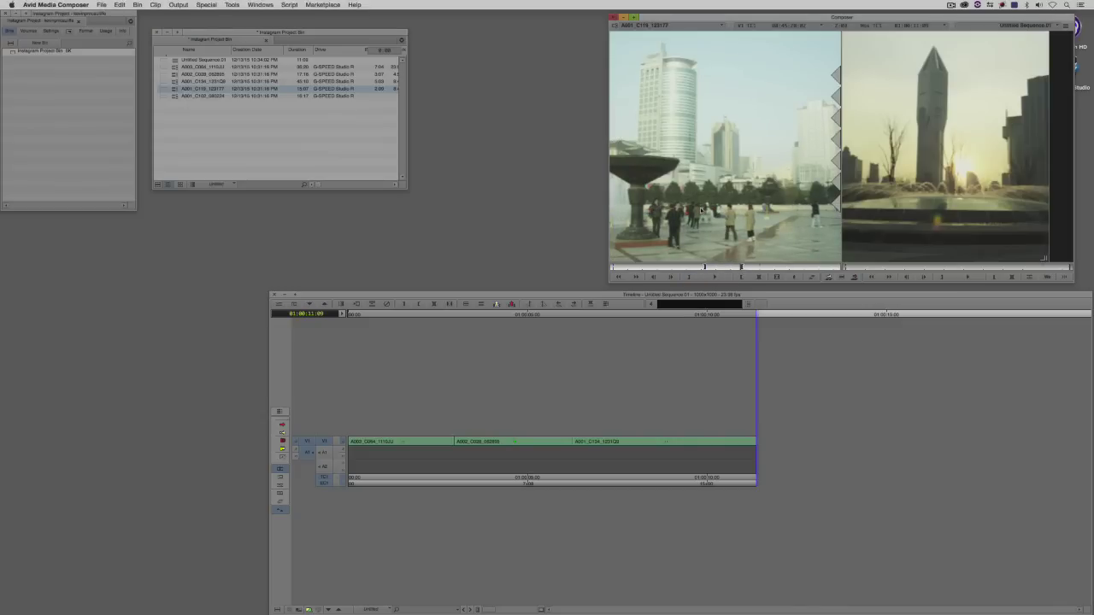
{"action": "key", "text": "b"}
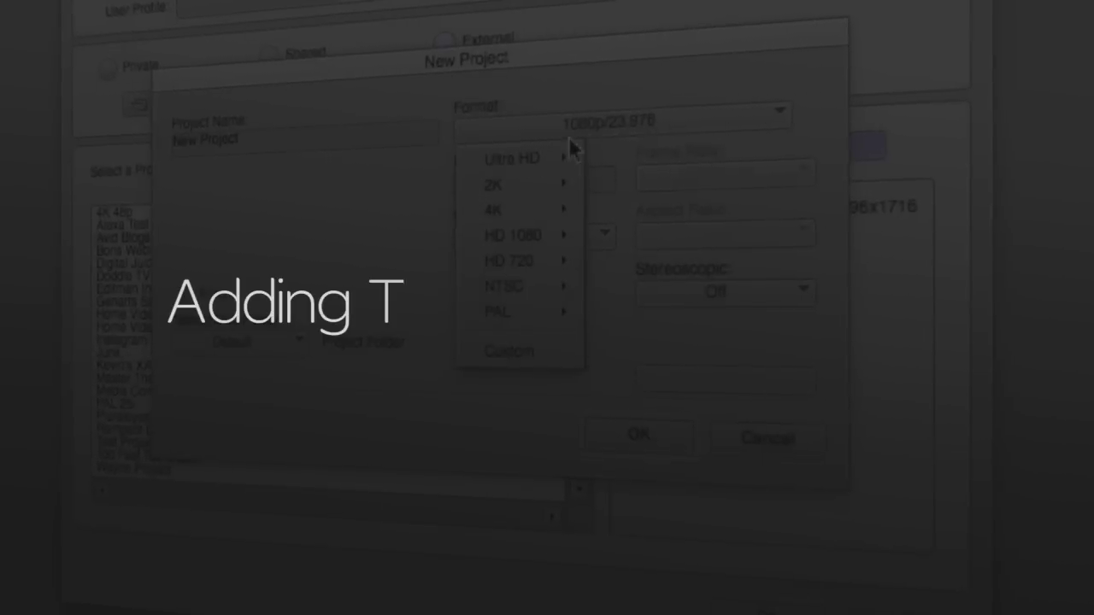
Park the sequence playhead in the first clip at 01:00:01:13.
{"action": "mouse_move", "coordinate": [538, 185]}
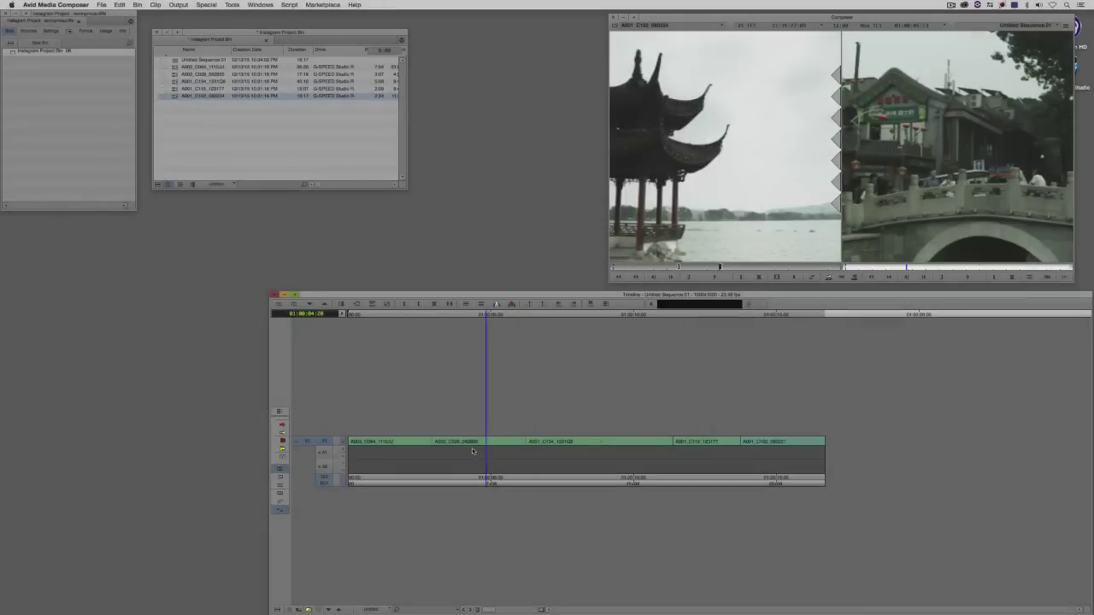
{"action": "left_click_drag", "start_coordinate": [488, 450], "coordinate": [393, 451]}
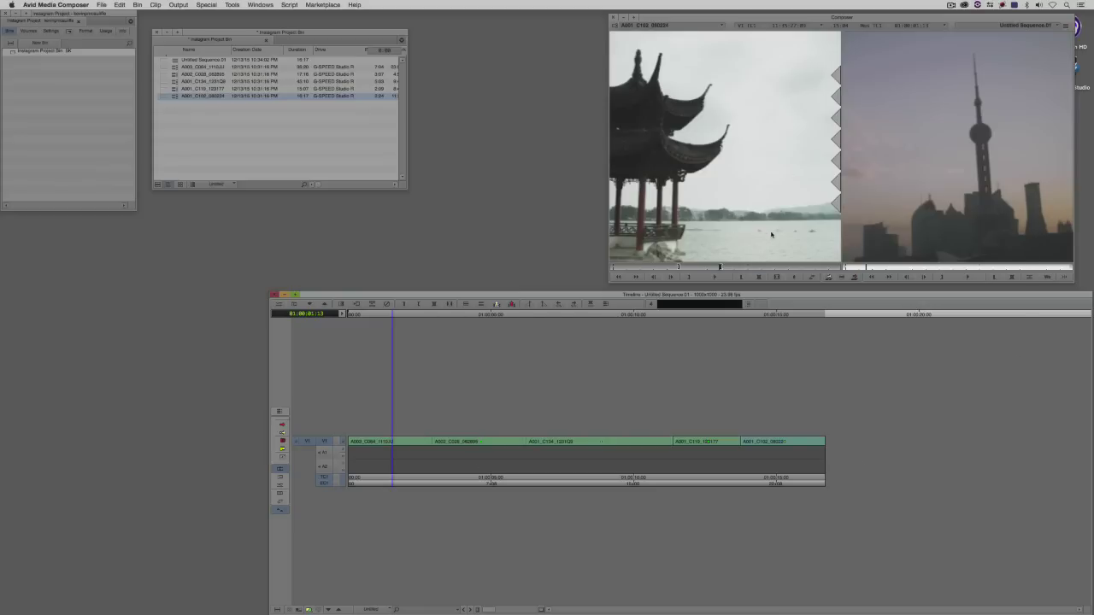
Try to create a new title for the sequence with the New Title command.
{"action": "left_click", "coordinate": [163, 3]}
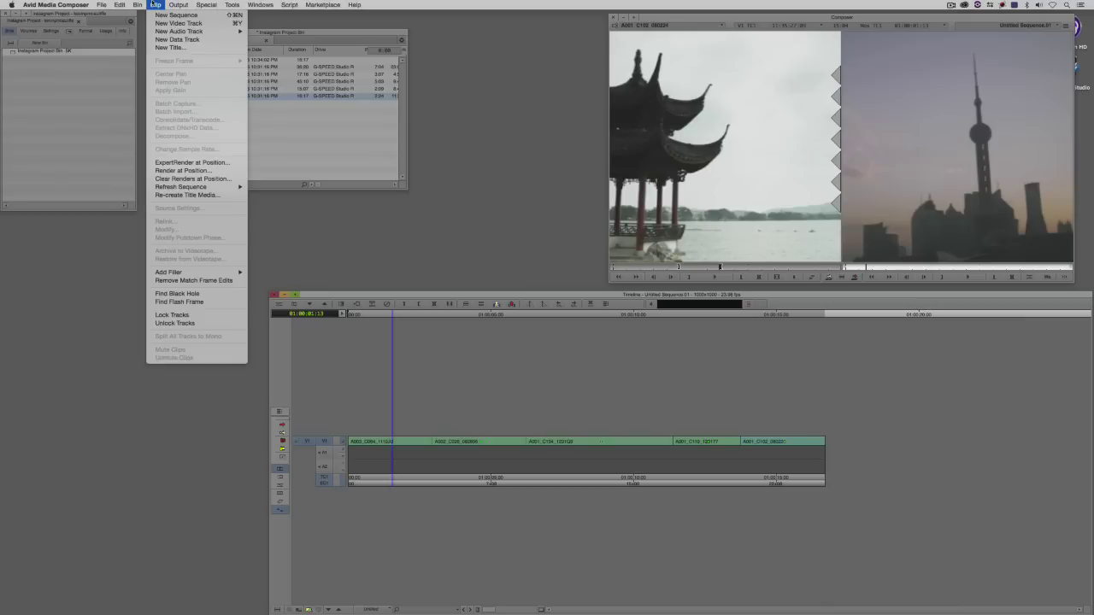
{"action": "left_click", "coordinate": [159, 49]}
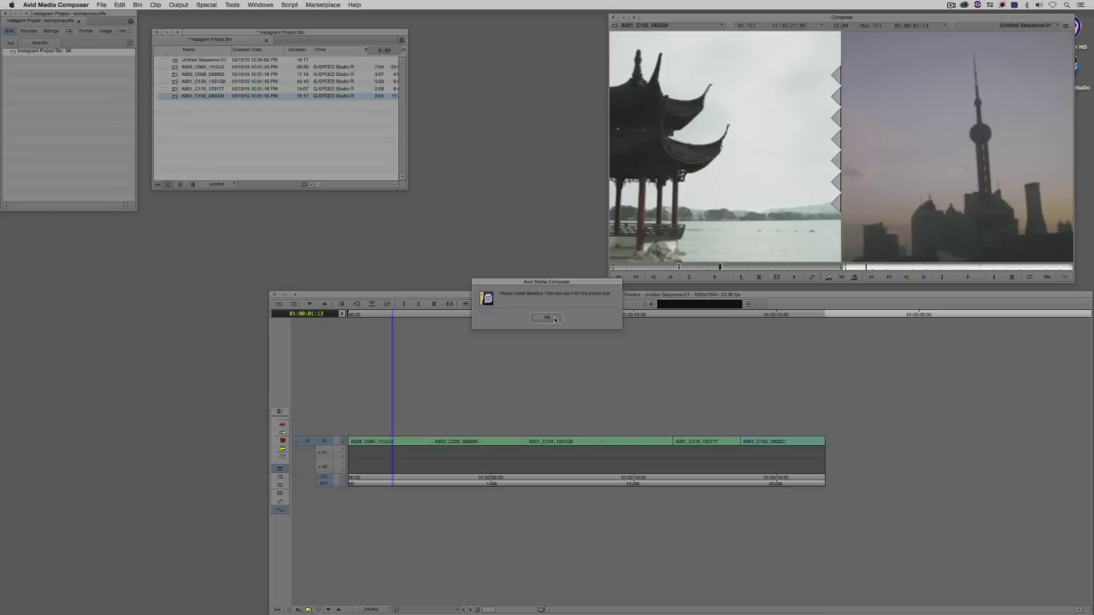
{"action": "left_click", "coordinate": [555, 317]}
{"action": "left_click", "coordinate": [921, 200]}
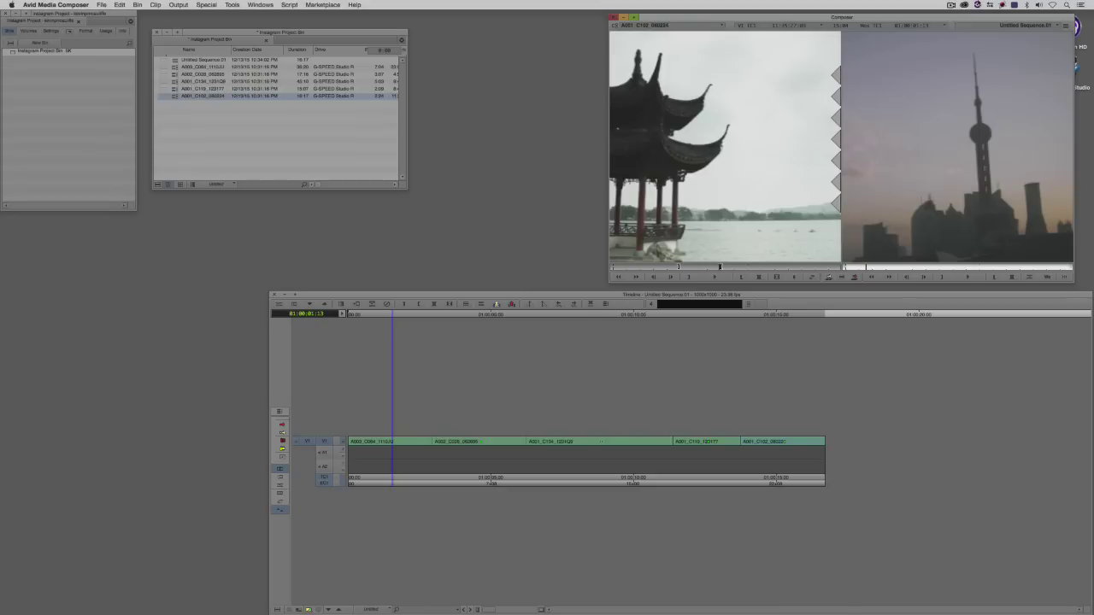
Open the Avid Application Manager, examine its list of apps for NewBlue Titler Pro, and close it.
{"action": "left_click", "coordinate": [975, 5]}
{"action": "left_click", "coordinate": [985, 21]}
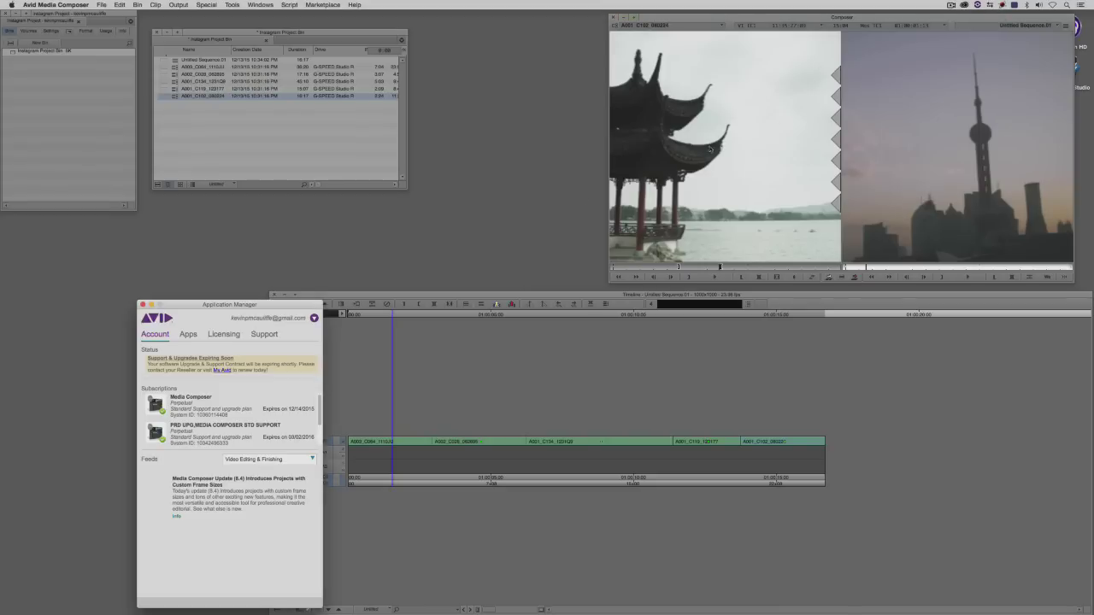
{"action": "left_click", "coordinate": [195, 336]}
{"action": "left_click_drag", "start_coordinate": [203, 306], "coordinate": [367, 152]}
{"action": "scroll", "coordinate": [374, 364], "scroll_direction": "down", "scroll_amount": 5}
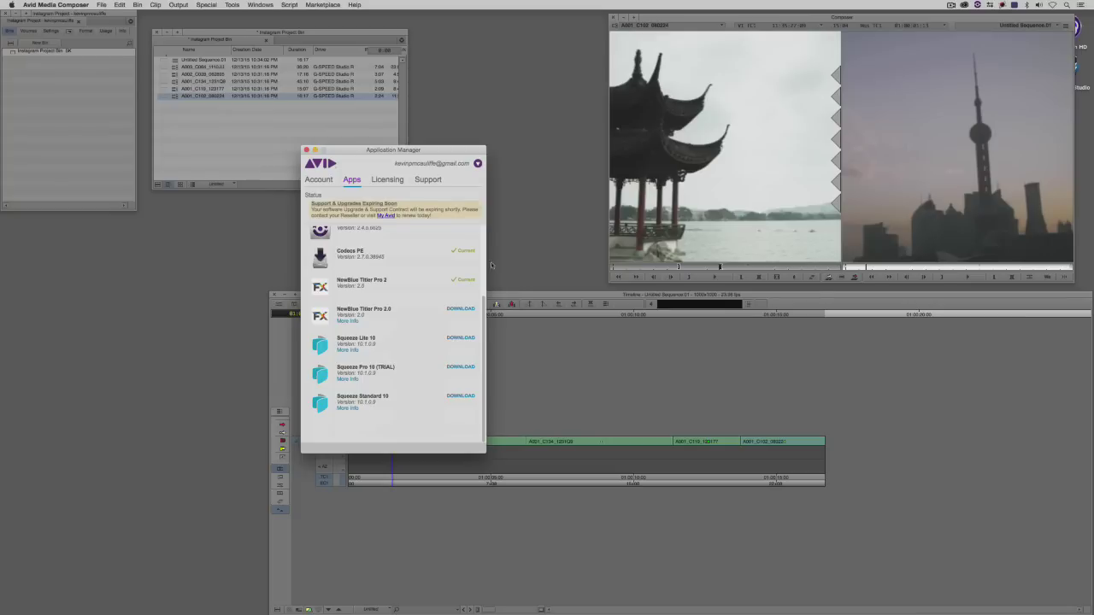
{"action": "left_click", "coordinate": [307, 150]}
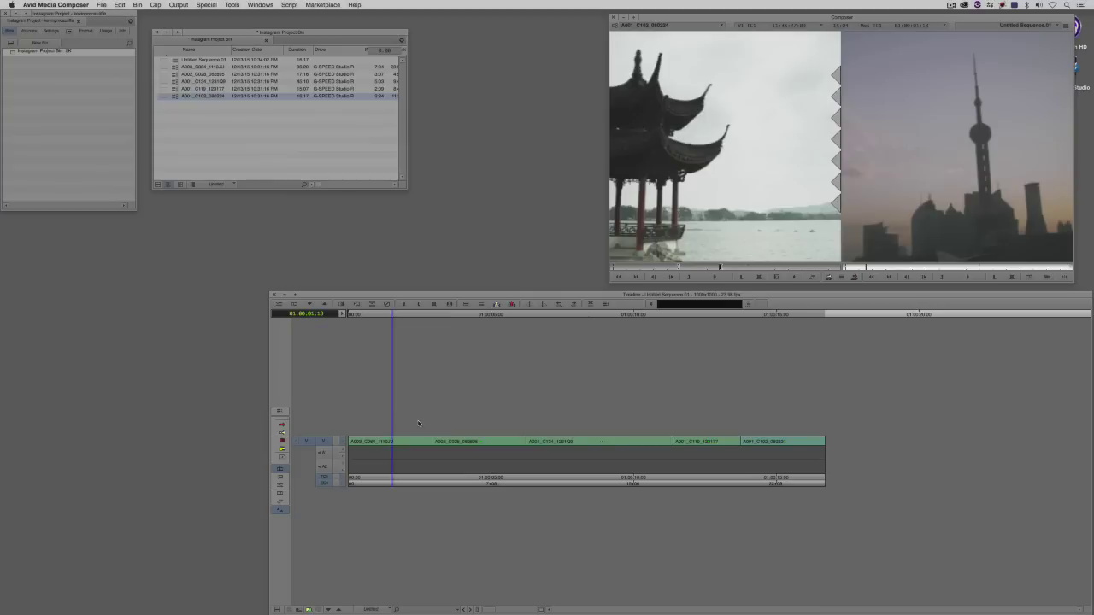
Add video track V2 and add edits on it at 01:00:01:13 and partway through the last clip.
{"action": "left_click", "coordinate": [890, 198]}
{"action": "key", "text": "super+y"}
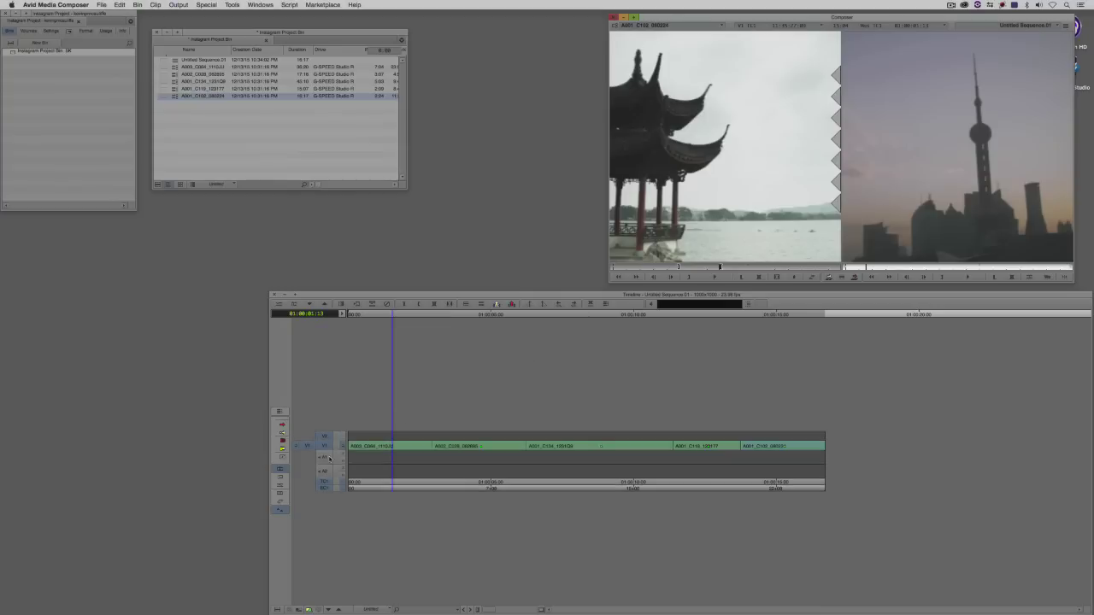
{"action": "left_click", "coordinate": [328, 451]}
{"action": "left_click_drag", "start_coordinate": [393, 449], "coordinate": [768, 441]}
{"action": "left_click", "coordinate": [702, 440]}
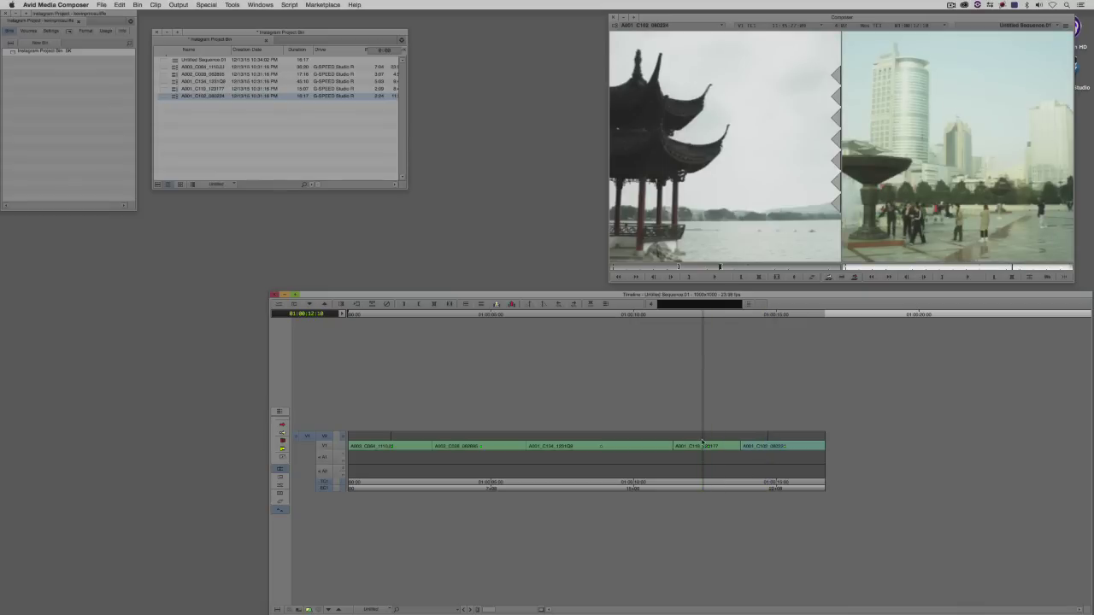
Apply the NewBlue Titler Pro effect to the V2 segment between the two edits, and park the playhead at 01:00:08:05.
{"action": "key", "text": "super+8"}
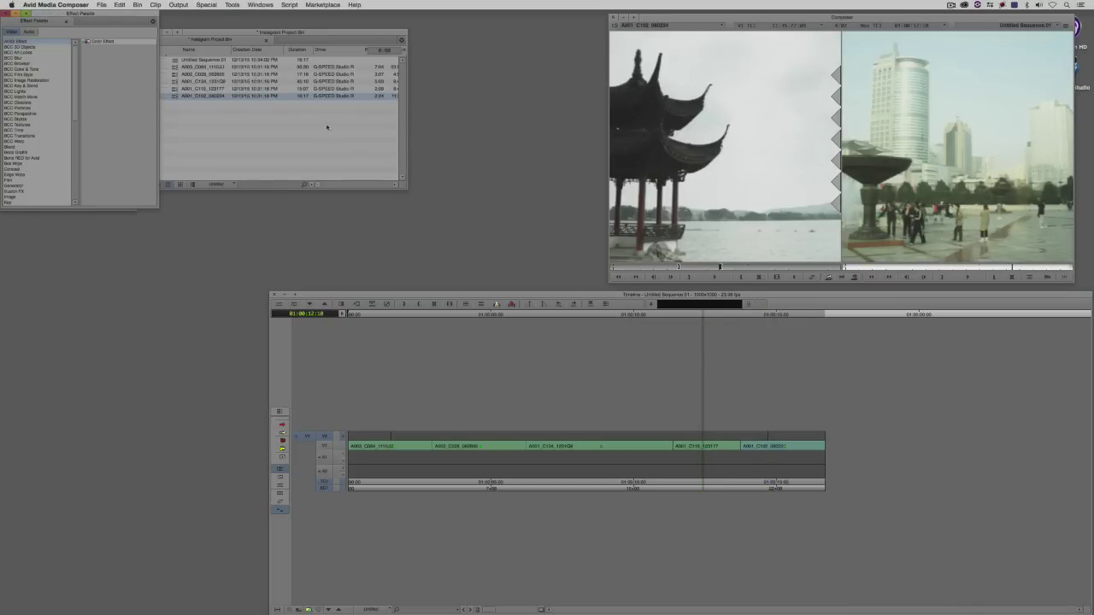
{"action": "left_click_drag", "start_coordinate": [105, 26], "coordinate": [172, 145]}
{"action": "scroll", "coordinate": [126, 251], "scroll_direction": "down", "scroll_amount": 5}
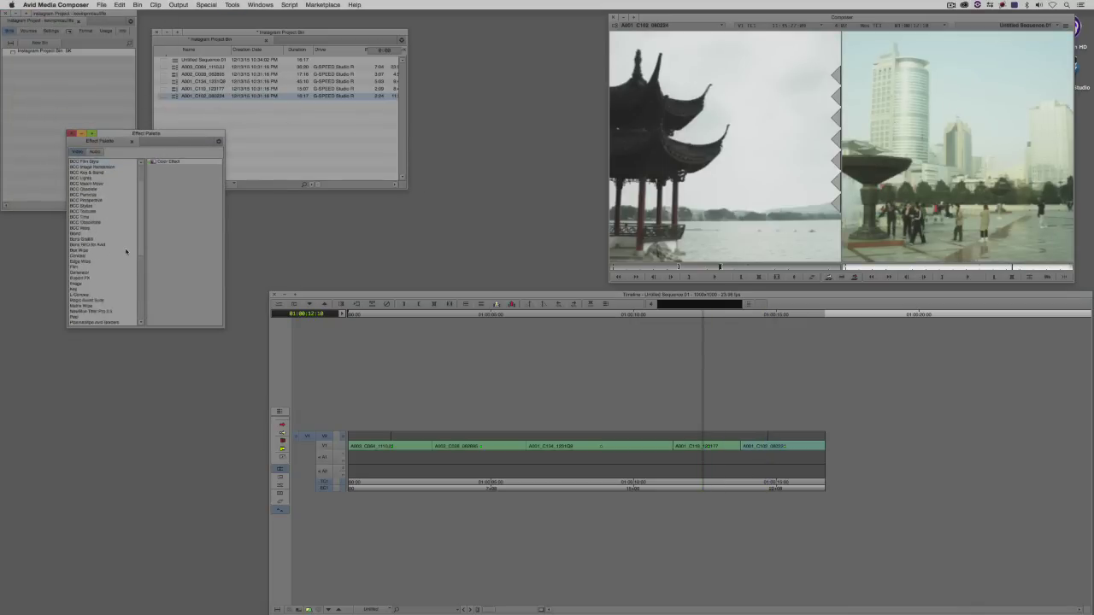
{"action": "left_click", "coordinate": [96, 262]}
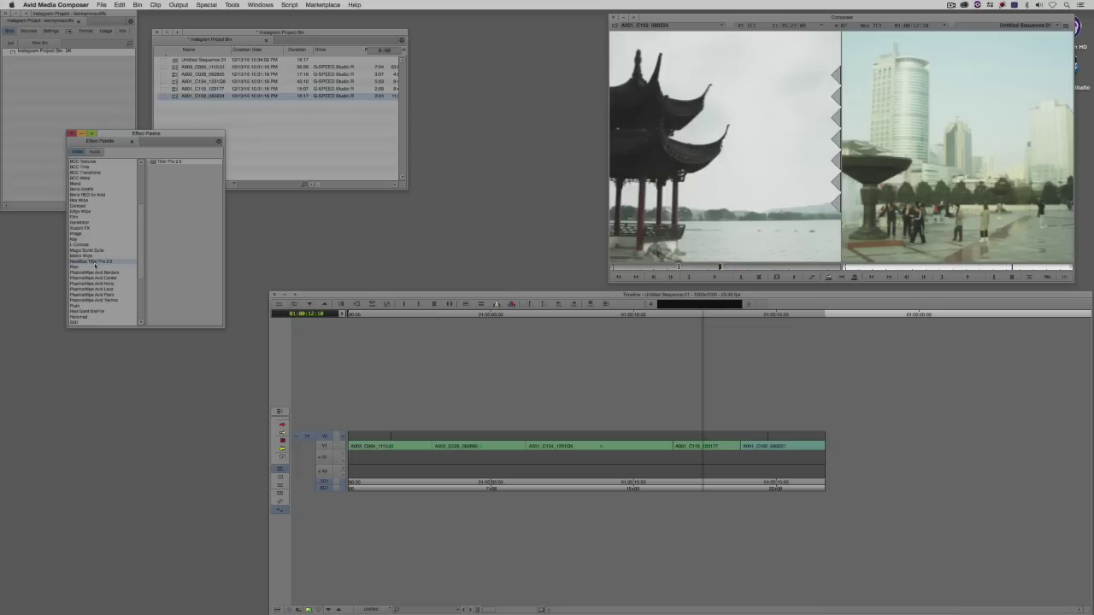
{"action": "left_click", "coordinate": [193, 164]}
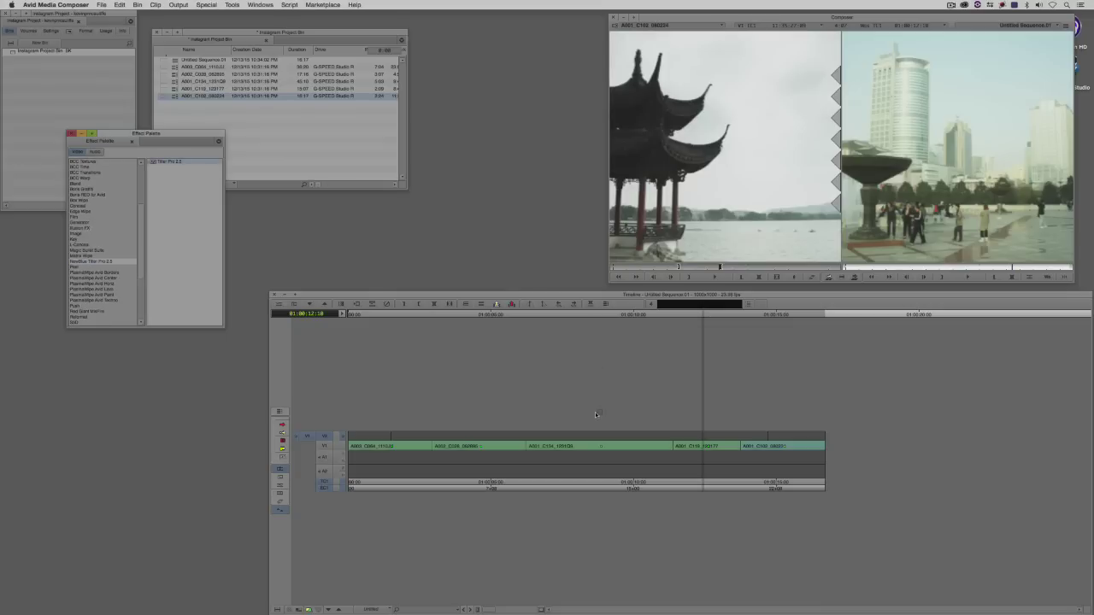
{"action": "left_click_drag", "start_coordinate": [596, 414], "coordinate": [594, 435]}
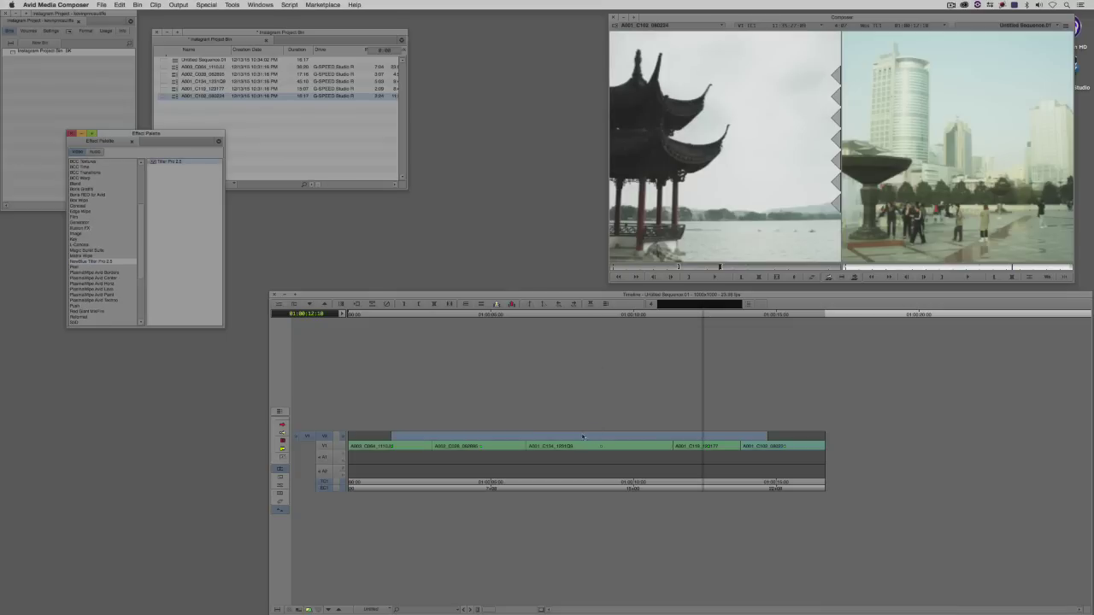
{"action": "left_click_drag", "start_coordinate": [583, 436], "coordinate": [583, 436]}
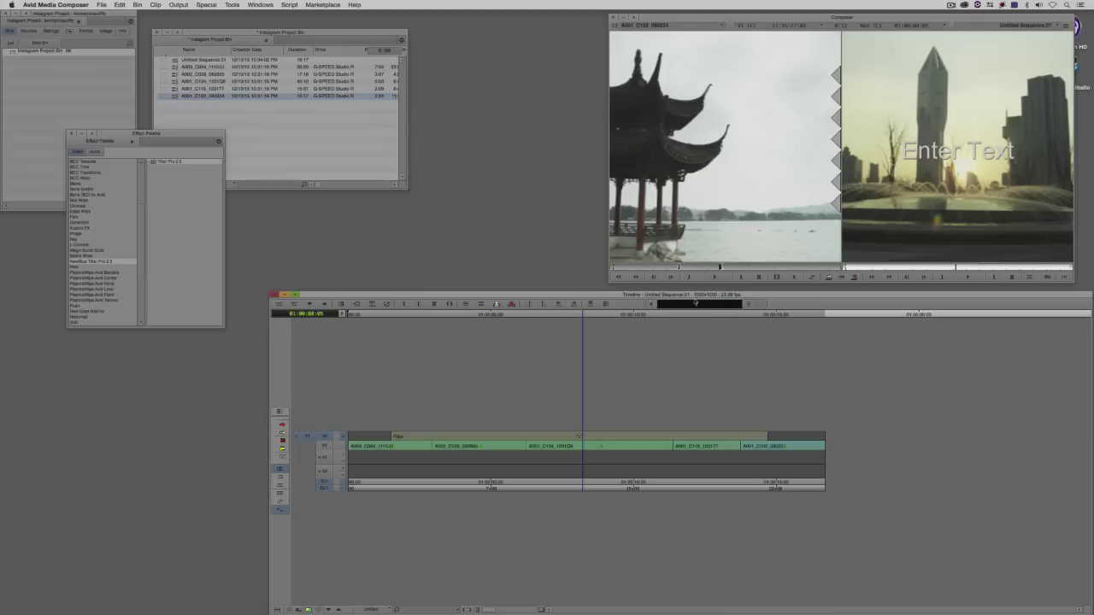
Open the V2 title for editing in NewBlue Titler Pro and bring it into the Title Designer.
{"action": "right_click", "coordinate": [599, 436]}
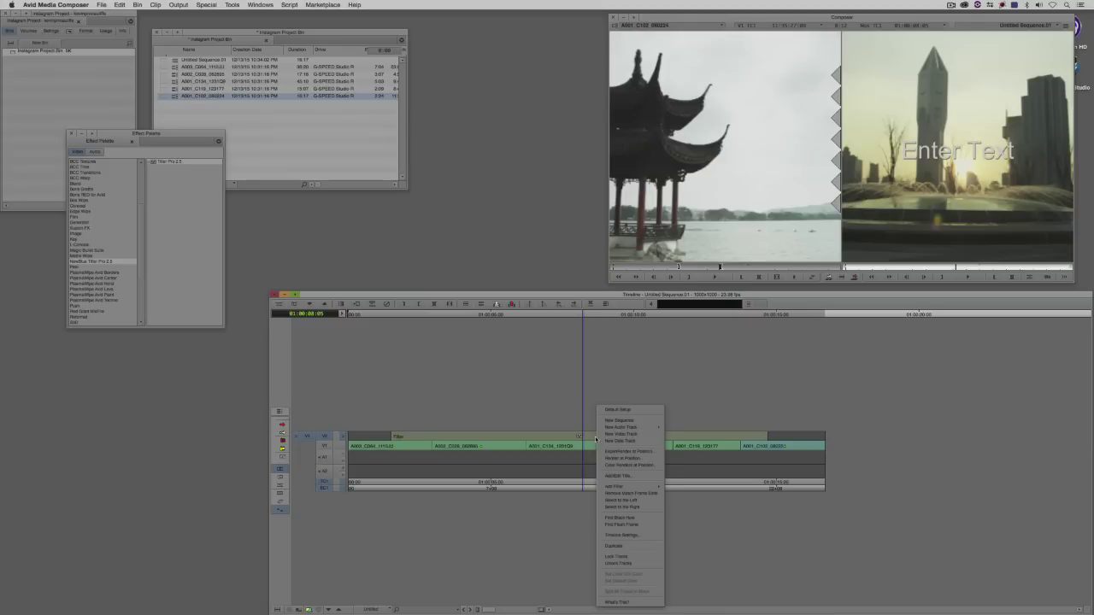
{"action": "left_click", "coordinate": [633, 475]}
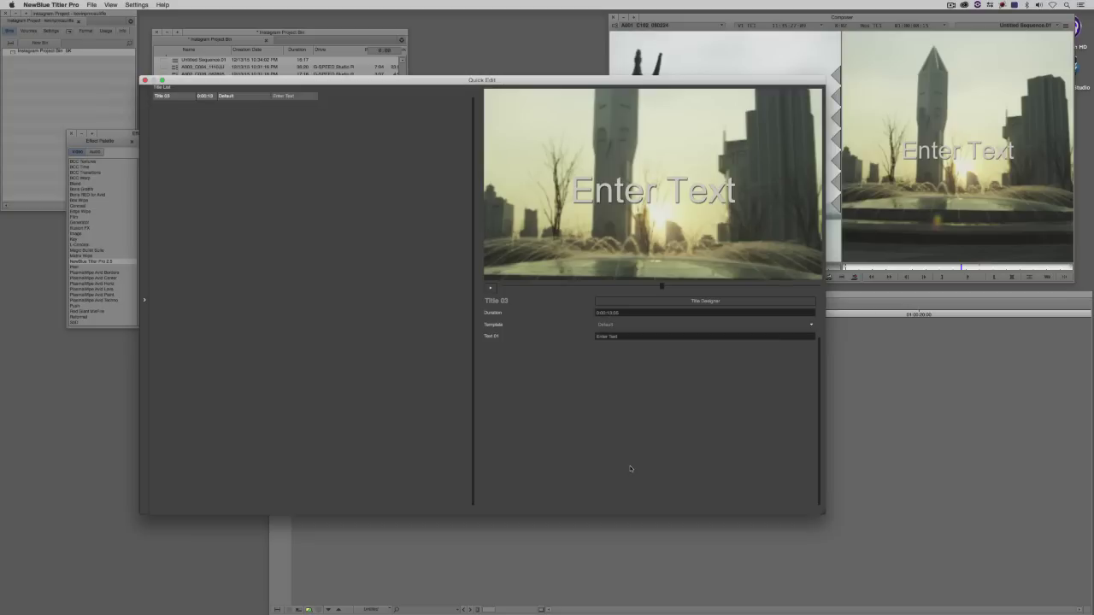
{"action": "left_click", "coordinate": [717, 302]}
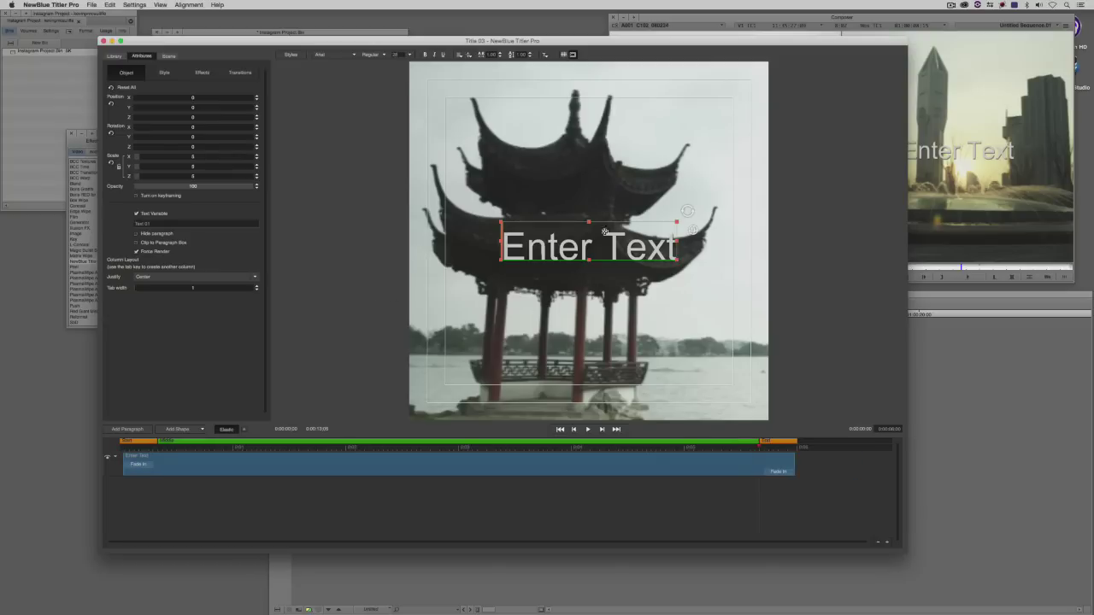
Replace the placeholder text with two lines reading "By The Water" and "Overseas in Asia".
{"action": "double_click", "coordinate": [608, 250]}
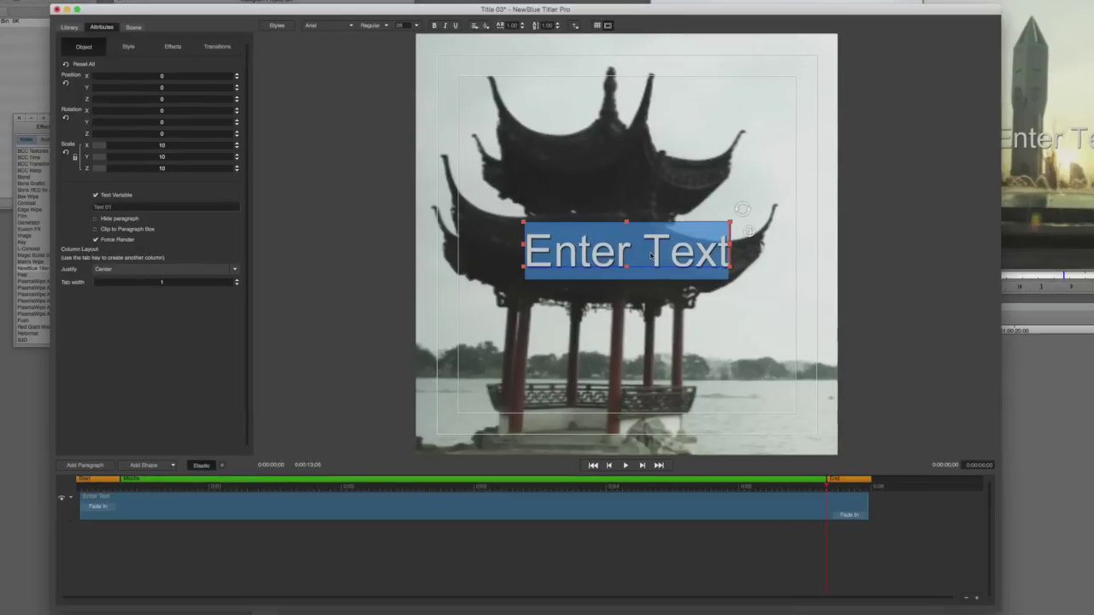
{"action": "type", "text": "B"}
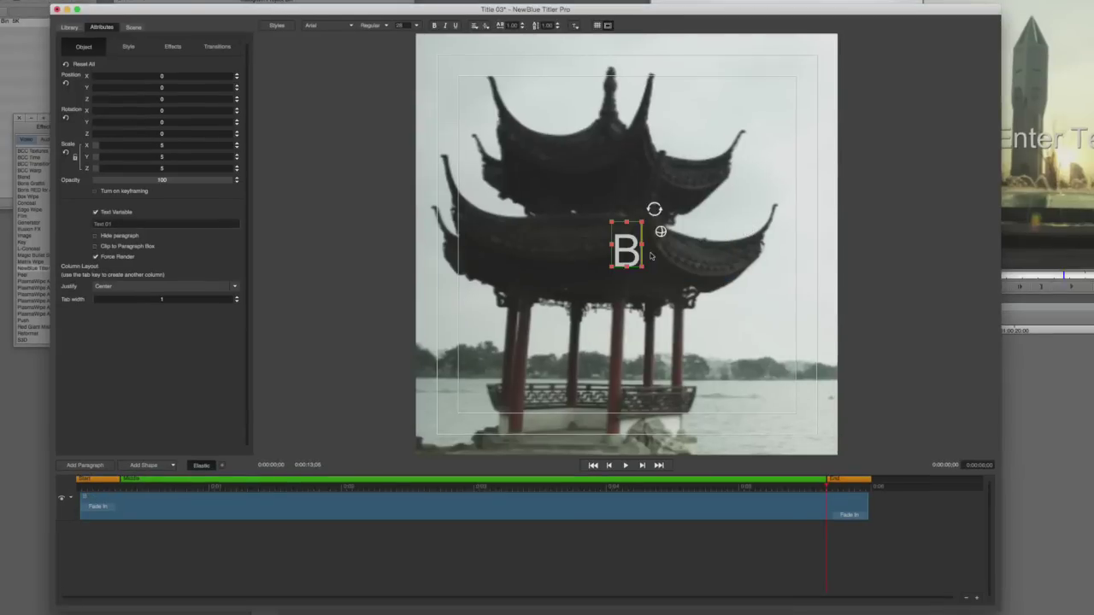
{"action": "type", "text": "y The Wat"}
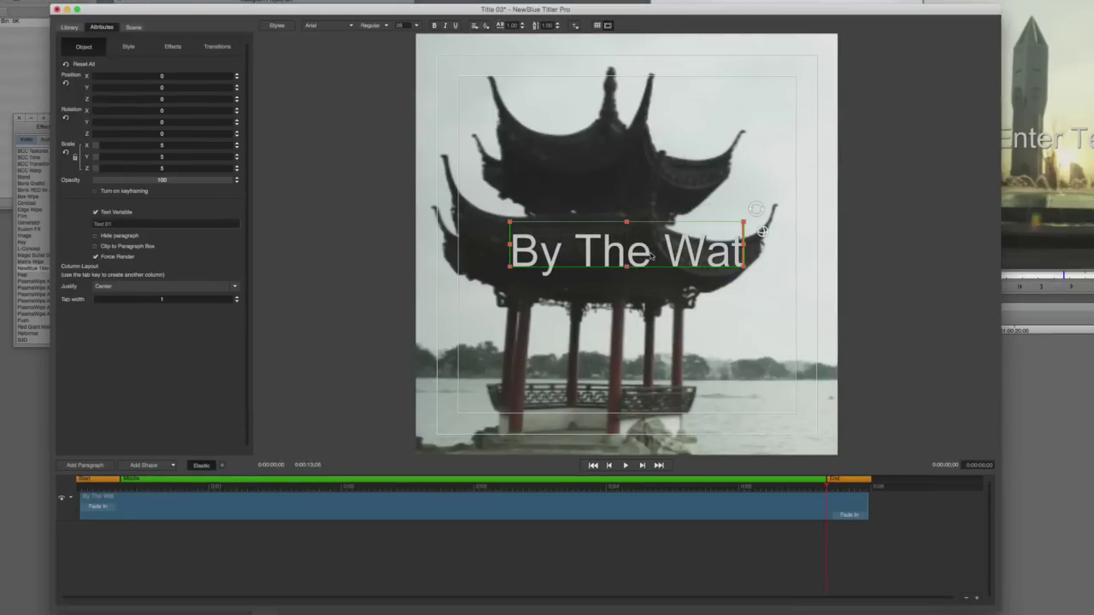
{"action": "type", "text": "er"}
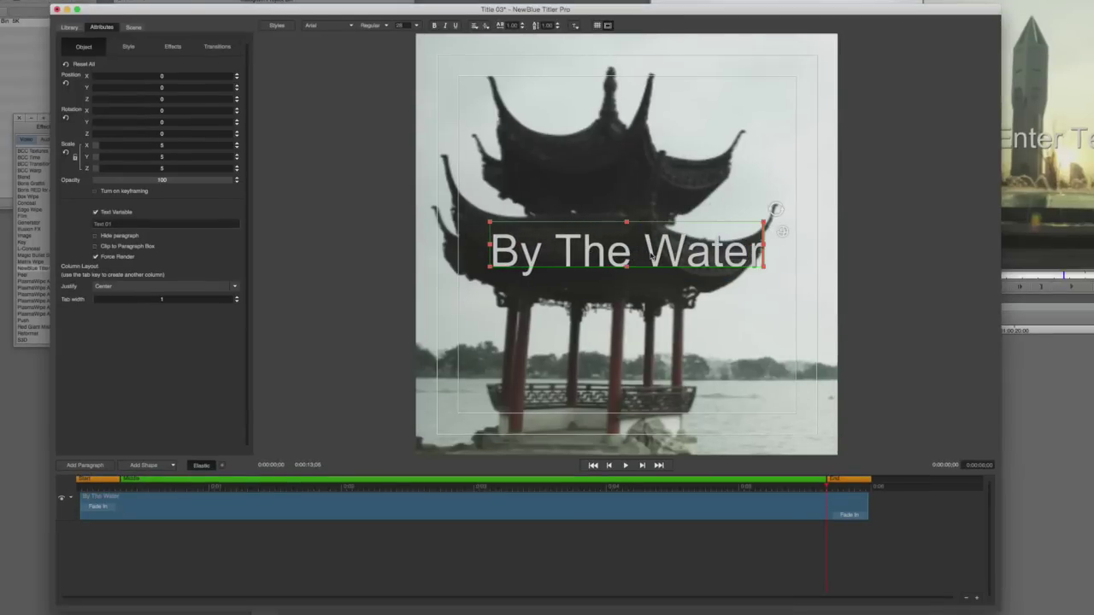
{"action": "key", "text": "Return"}
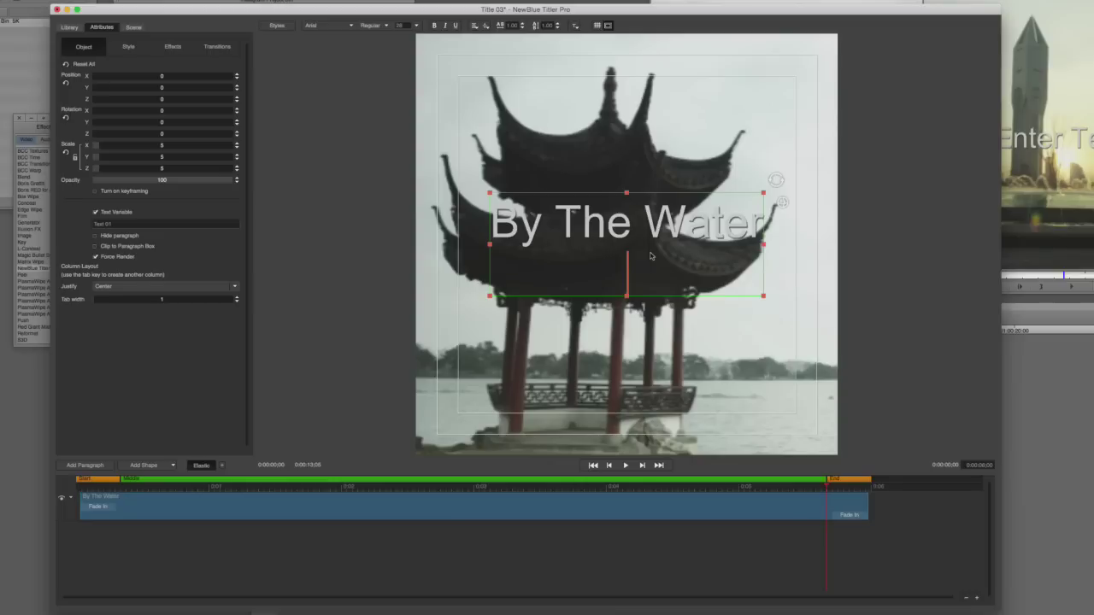
{"action": "type", "text": "Over"}
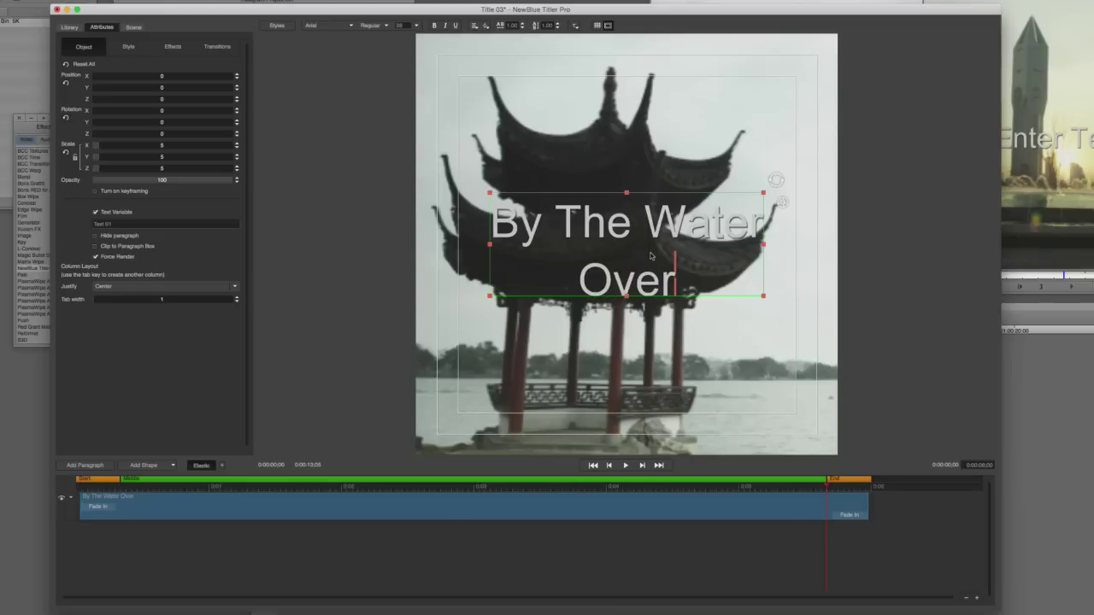
{"action": "type", "text": "seas in Asia"}
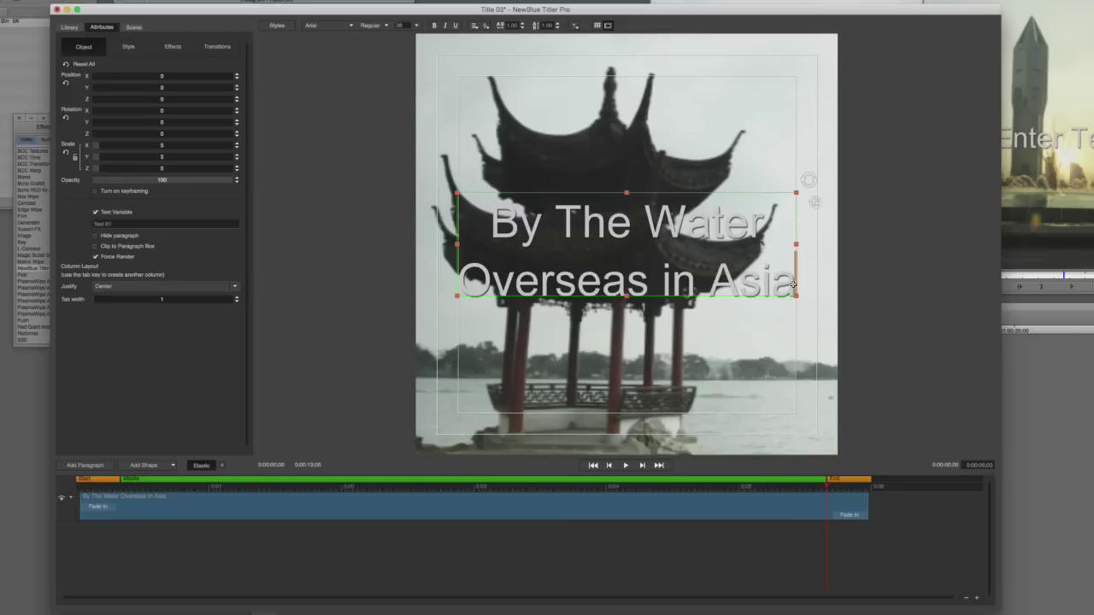
Shrink the "Overseas in Asia" line to a scale of about 4.8 and align it beneath the left edge of "By The Water".
{"action": "left_click_drag", "start_coordinate": [787, 282], "coordinate": [462, 284]}
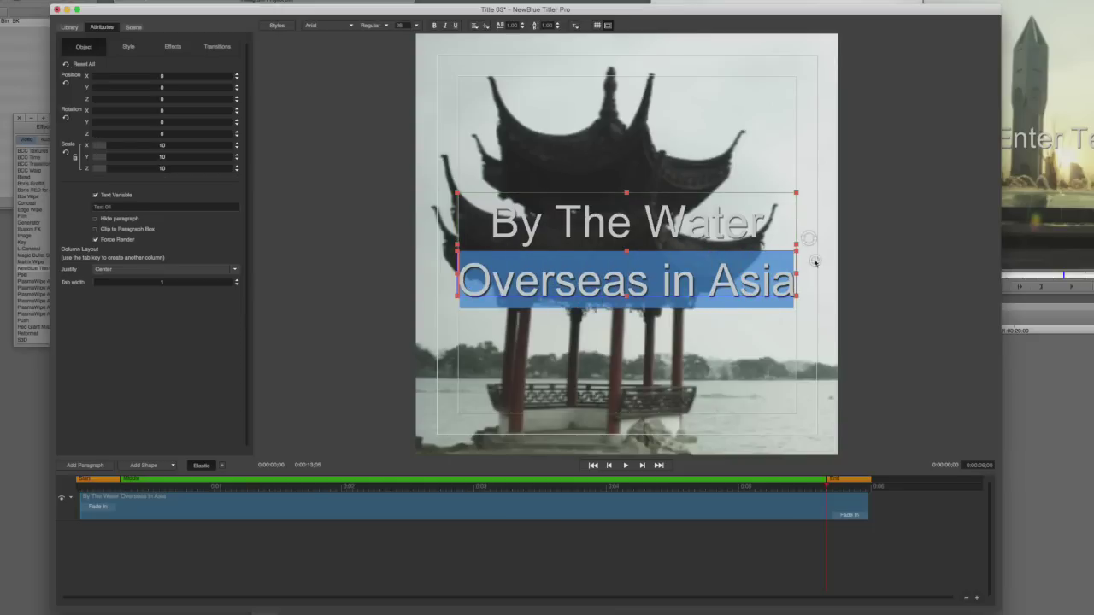
{"action": "left_click_drag", "start_coordinate": [794, 251], "coordinate": [756, 268]}
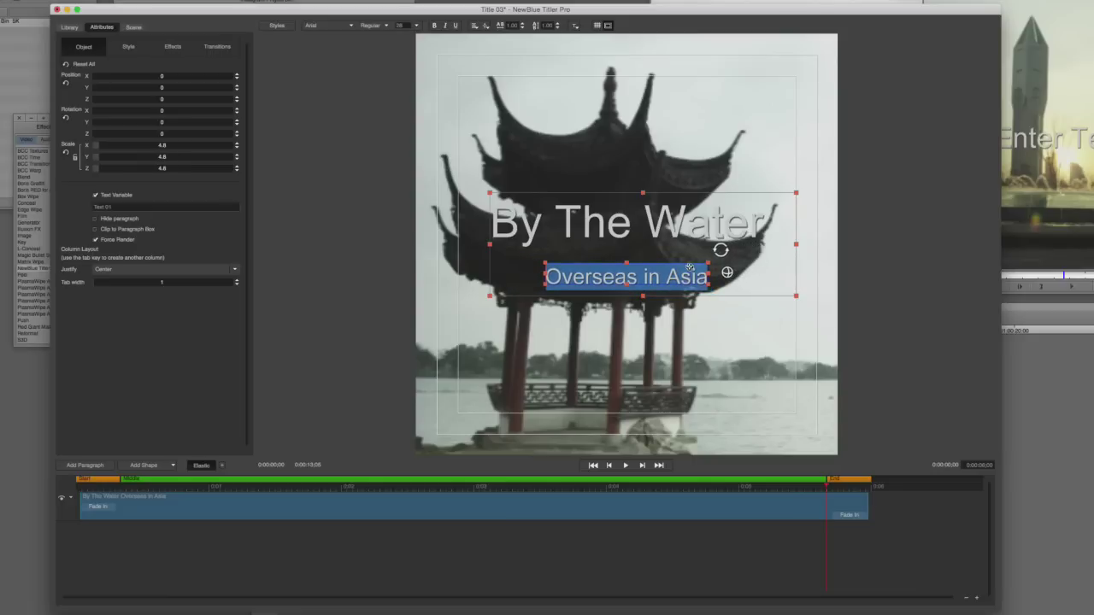
{"action": "left_click_drag", "start_coordinate": [684, 263], "coordinate": [637, 245]}
{"action": "left_click", "coordinate": [663, 188]}
{"action": "left_click", "coordinate": [666, 218]}
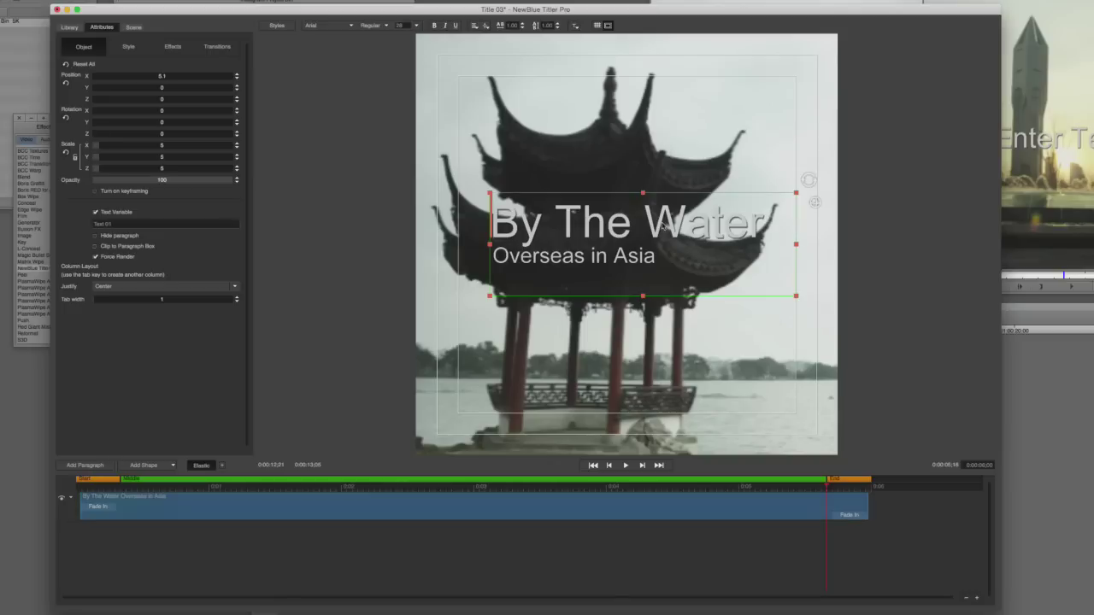
Move the title to the lower-left title-safe corner, and shrink "By The Water" to a scale of about 7.5, left-aligned just above the second line.
{"action": "left_click_drag", "start_coordinate": [671, 197], "coordinate": [639, 345]}
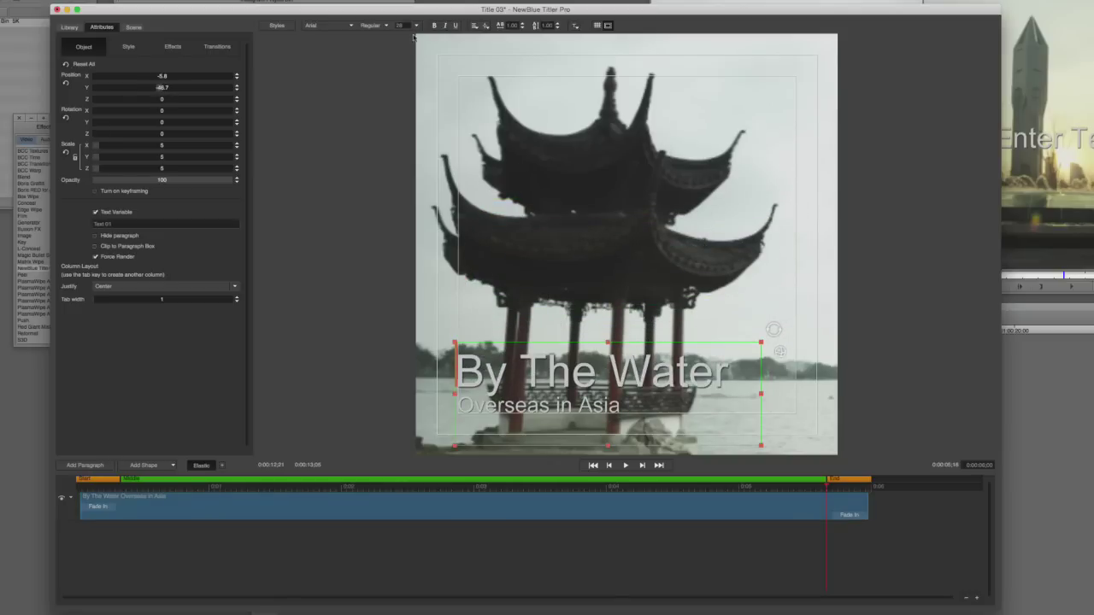
{"action": "left_click", "coordinate": [651, 367]}
{"action": "left_click", "coordinate": [727, 376]}
{"action": "left_click_drag", "start_coordinate": [727, 376], "coordinate": [457, 373]}
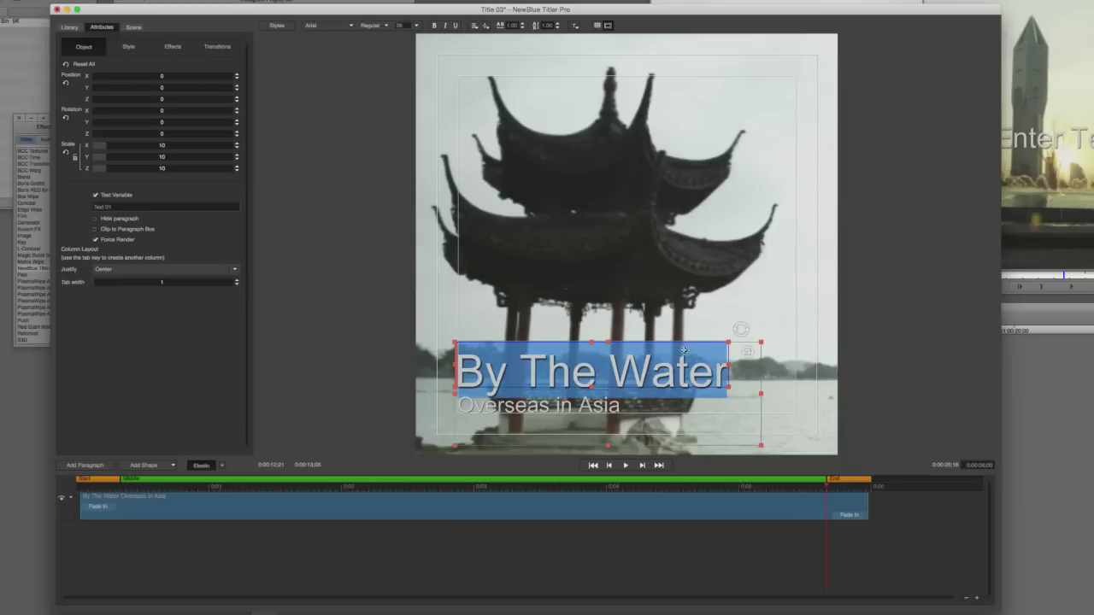
{"action": "left_click_drag", "start_coordinate": [729, 385], "coordinate": [699, 379]}
{"action": "left_click_drag", "start_coordinate": [609, 350], "coordinate": [576, 360]}
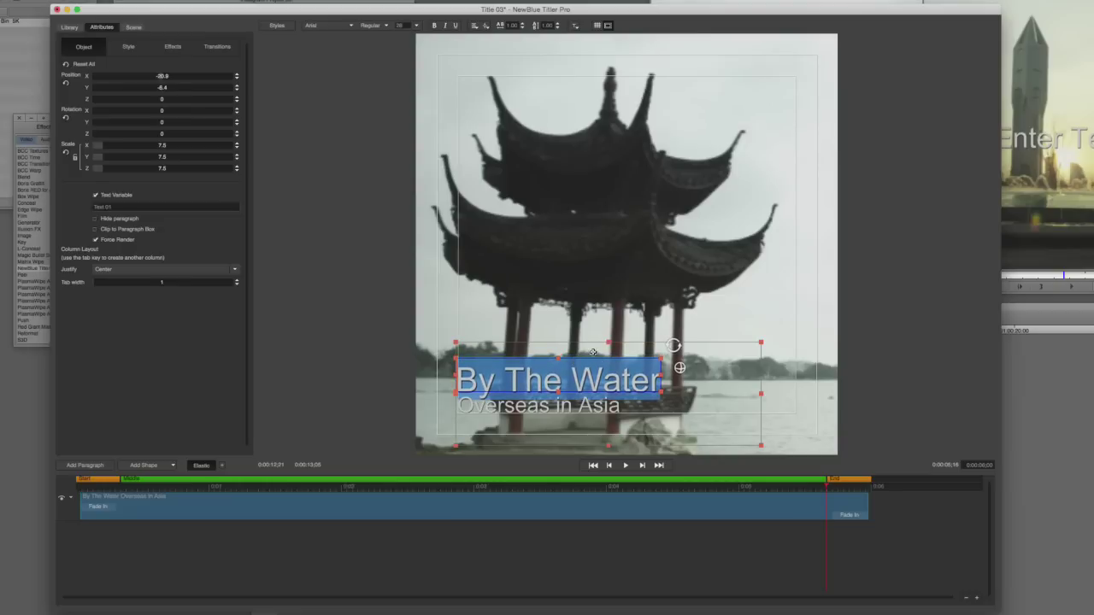
{"action": "left_click", "coordinate": [667, 298]}
{"action": "left_click", "coordinate": [641, 371]}
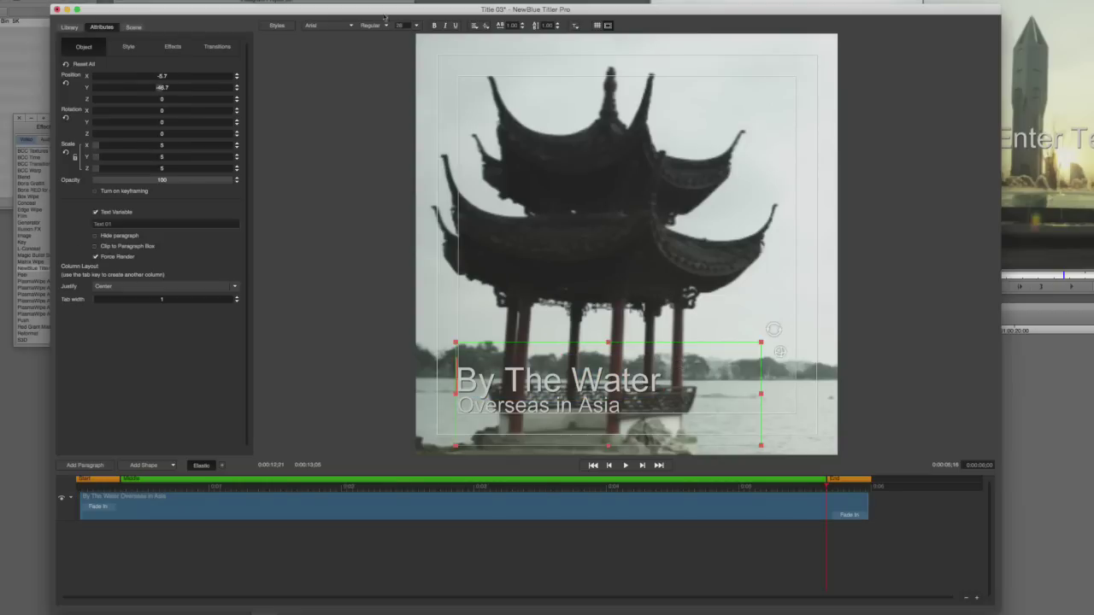
Set the title's font to Impact and realign the text with the left title-safe guide.
{"action": "left_click", "coordinate": [336, 26]}
{"action": "key", "text": "i"}
{"action": "key", "text": "Return"}
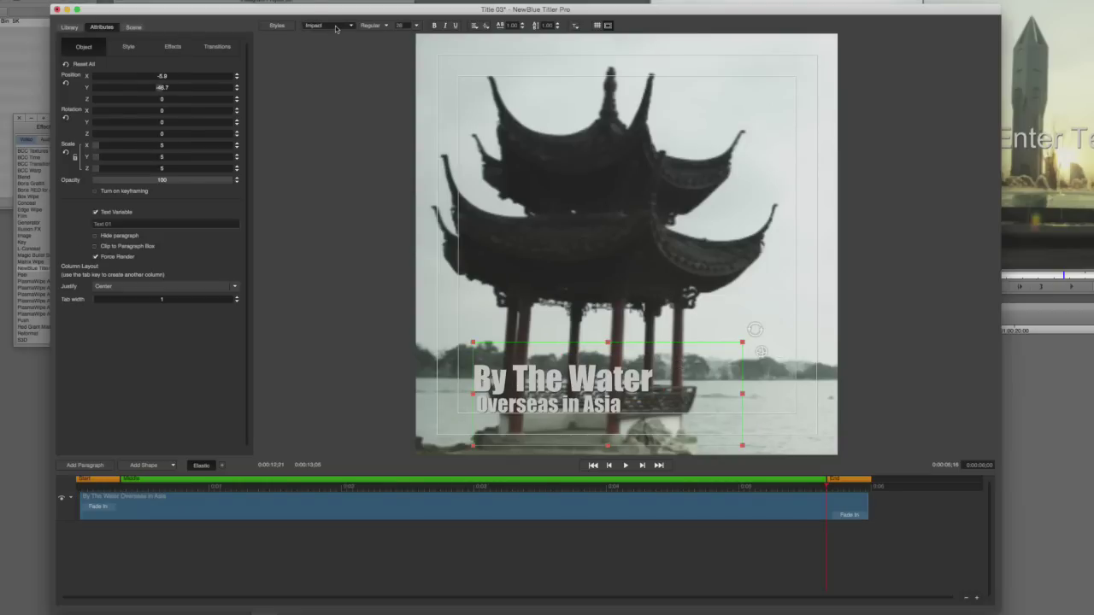
{"action": "left_click_drag", "start_coordinate": [567, 344], "coordinate": [551, 344]}
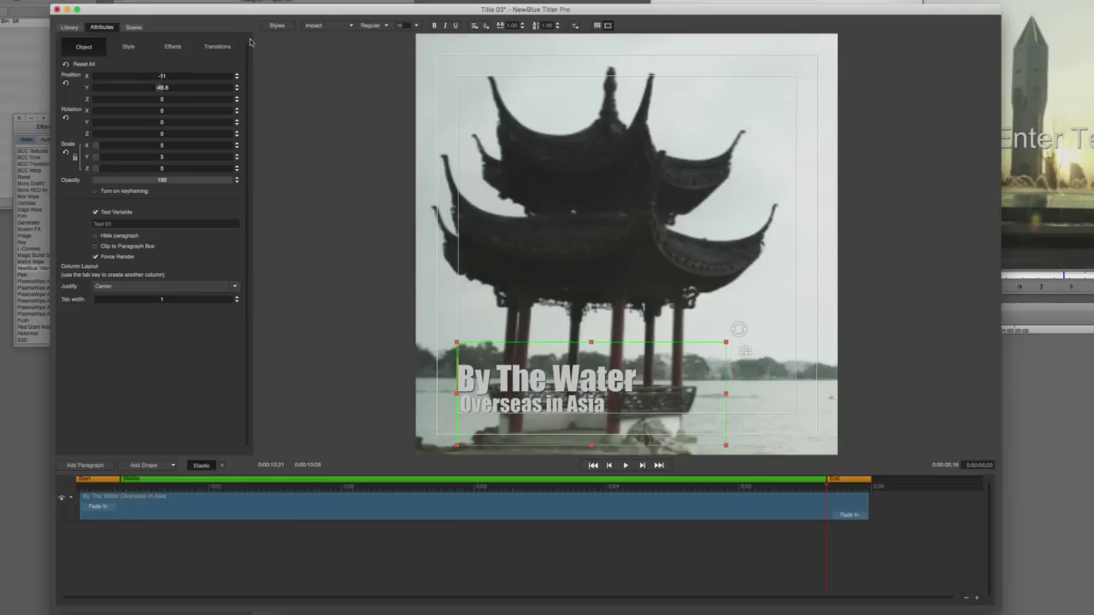
Strengthen the drop shadow on both title lines with opacity 100, blur 7 and larger X and Y offsets.
{"action": "left_click", "coordinate": [136, 47]}
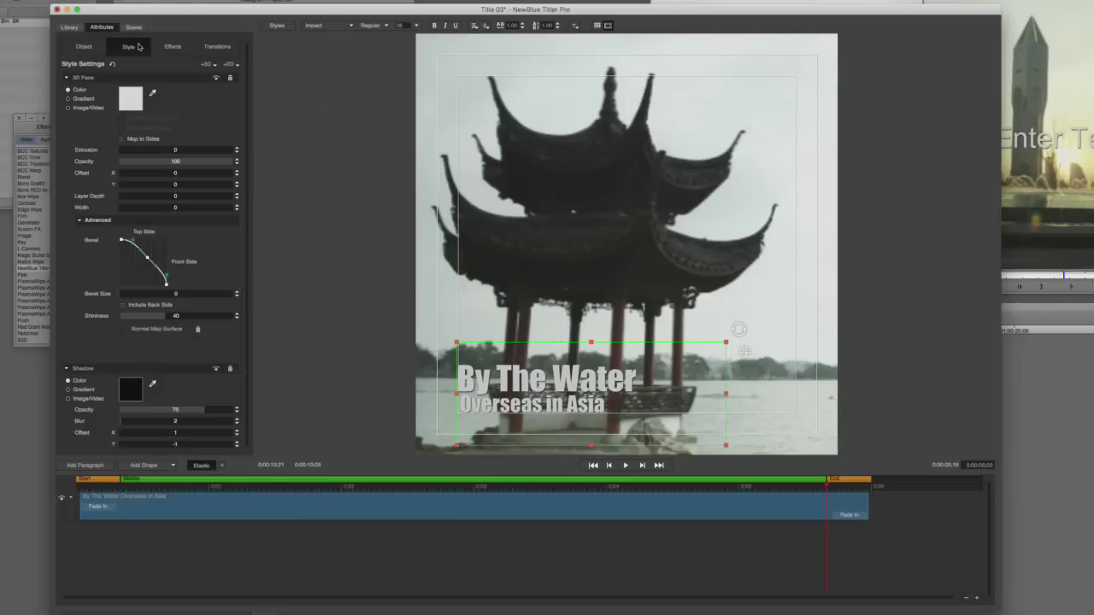
{"action": "left_click", "coordinate": [67, 78]}
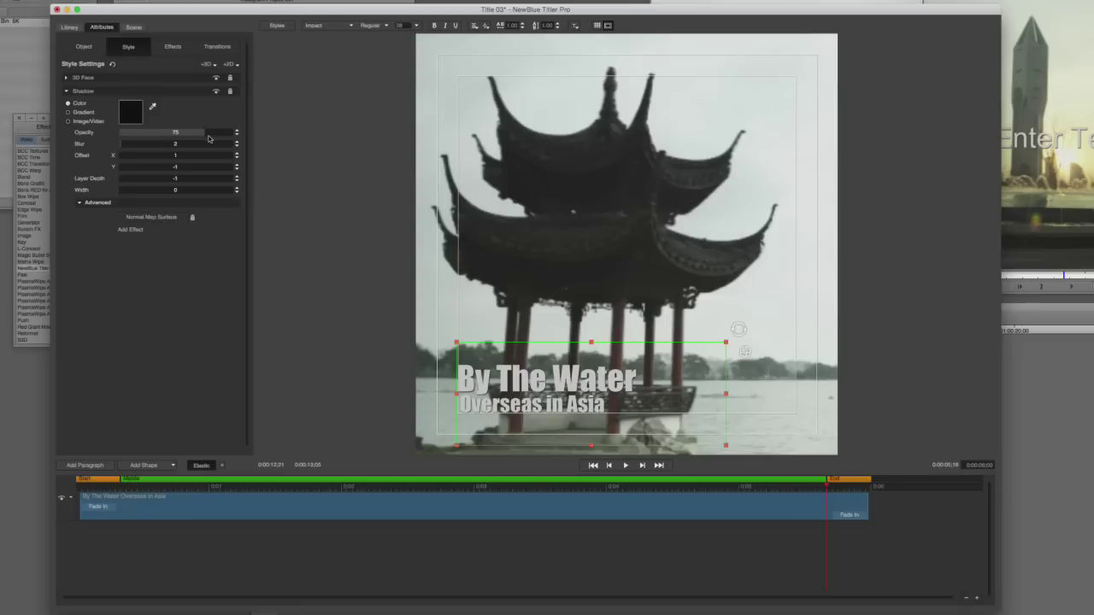
{"action": "left_click_drag", "start_coordinate": [210, 134], "coordinate": [349, 135]}
{"action": "key", "text": "super+a"}
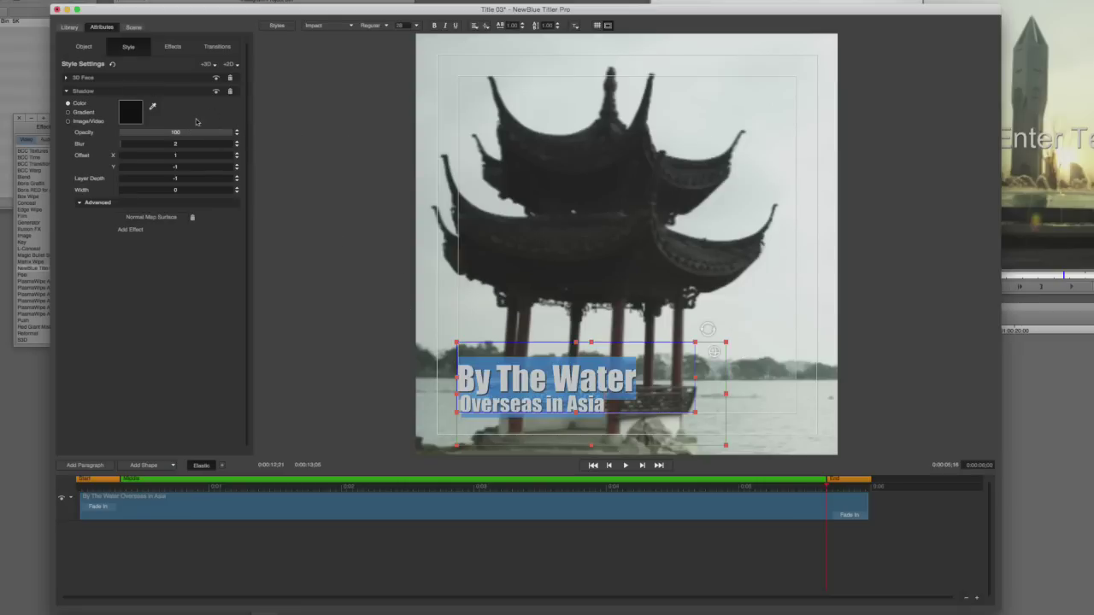
{"action": "left_click", "coordinate": [126, 147]}
{"action": "left_click", "coordinate": [126, 147]}
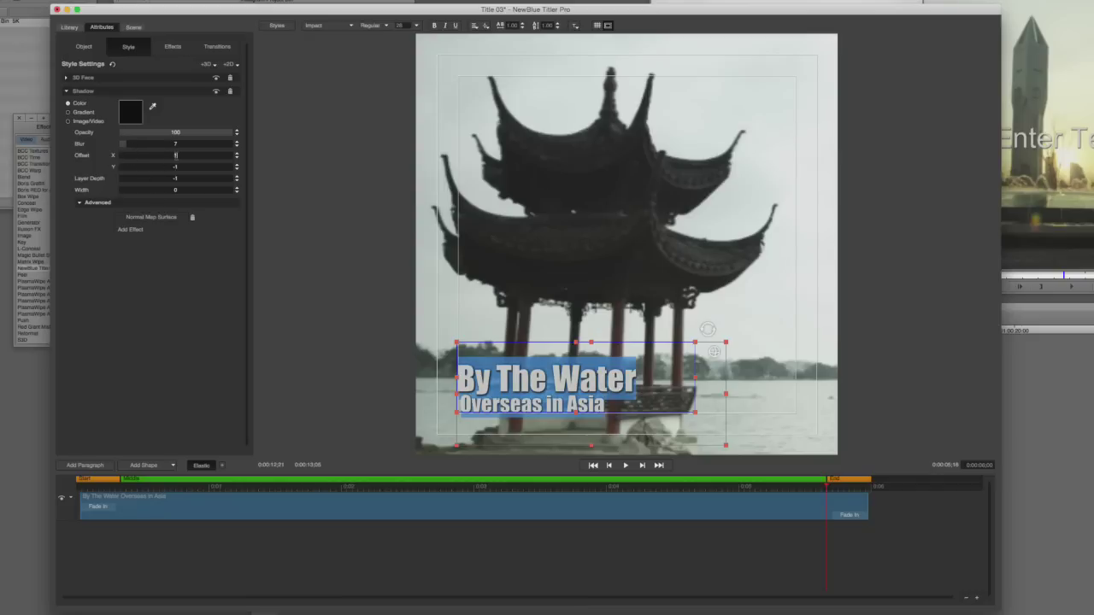
{"action": "left_click", "coordinate": [176, 155]}
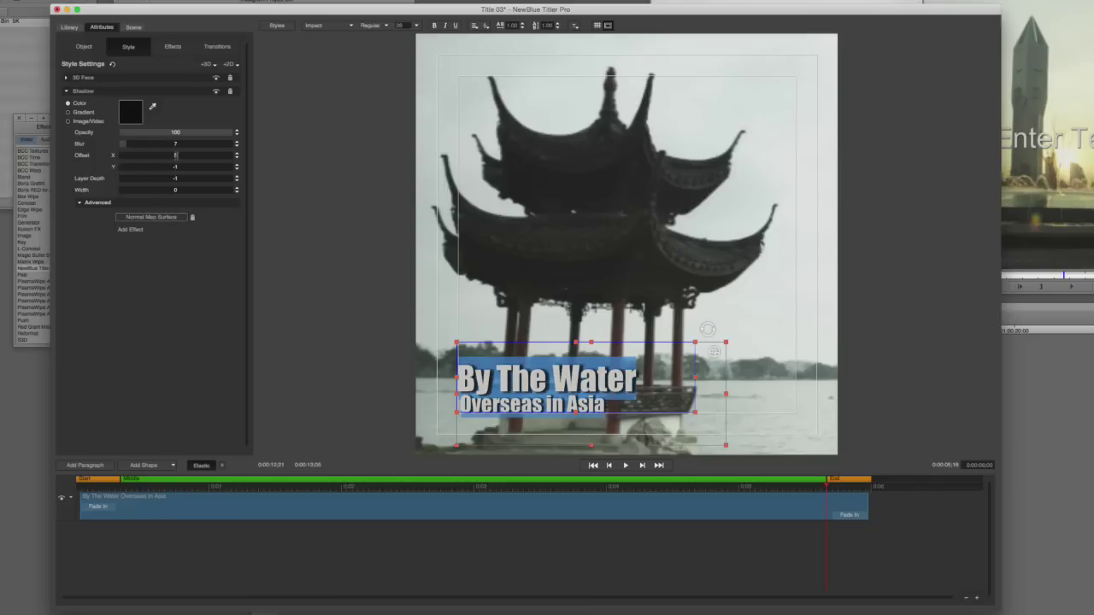
{"action": "key", "text": "Tab"}
{"action": "key", "text": "Return"}
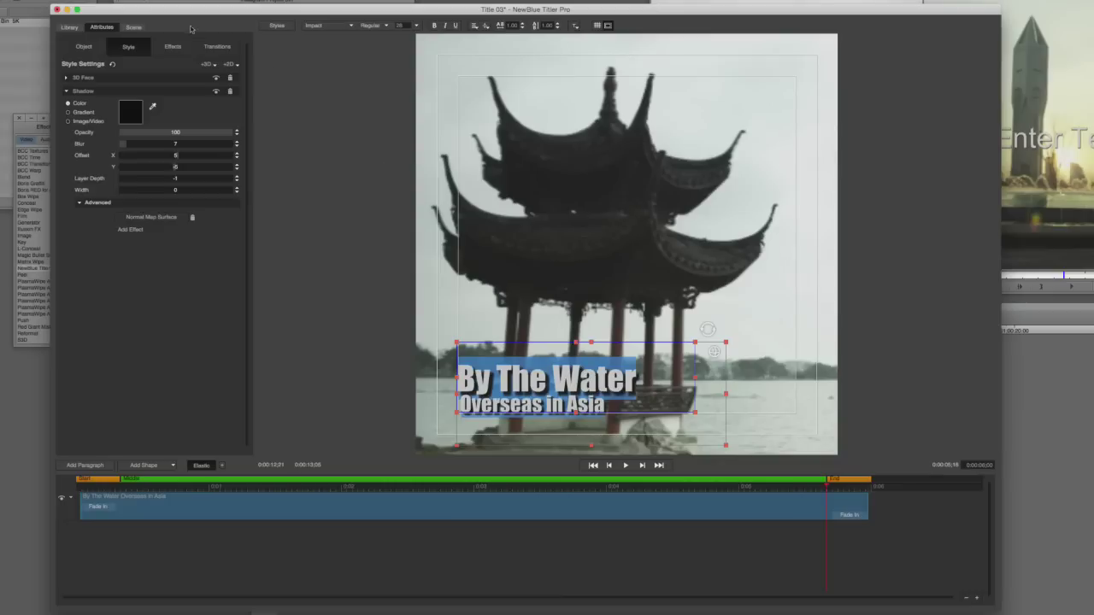
Close the Title Designer, apply the changes to this title, and check it over the first clip in the sequence.
{"action": "left_click", "coordinate": [57, 9]}
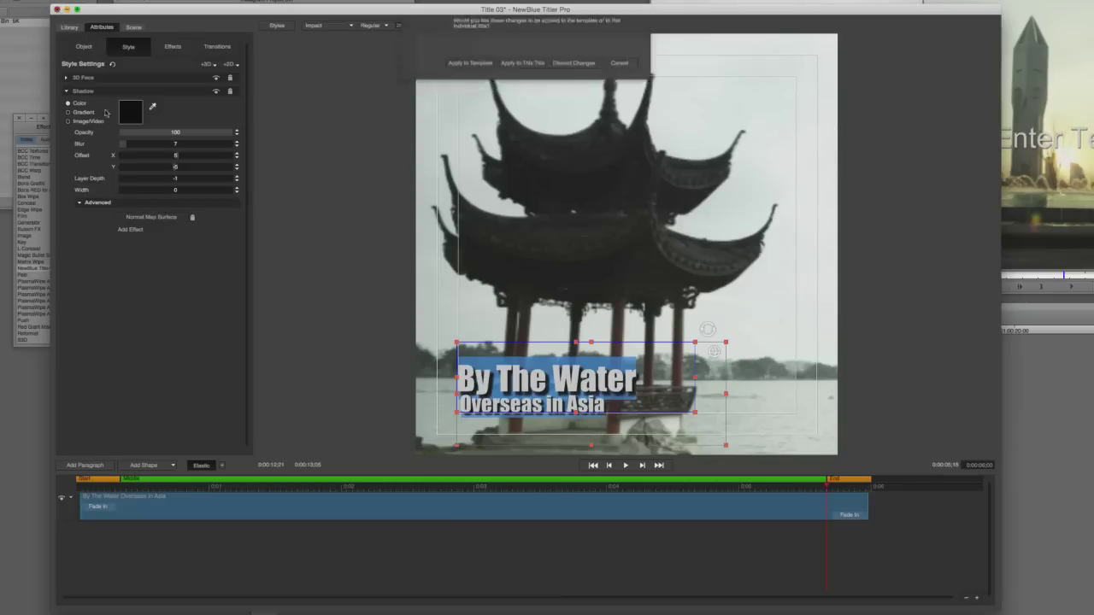
{"action": "left_click", "coordinate": [522, 68]}
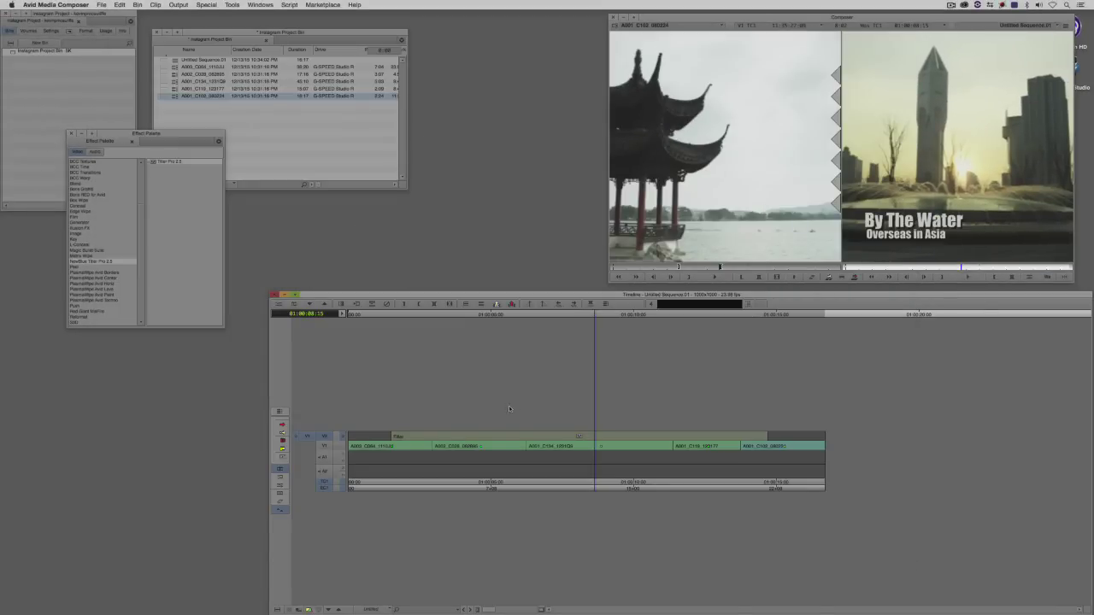
{"action": "left_click", "coordinate": [412, 446]}
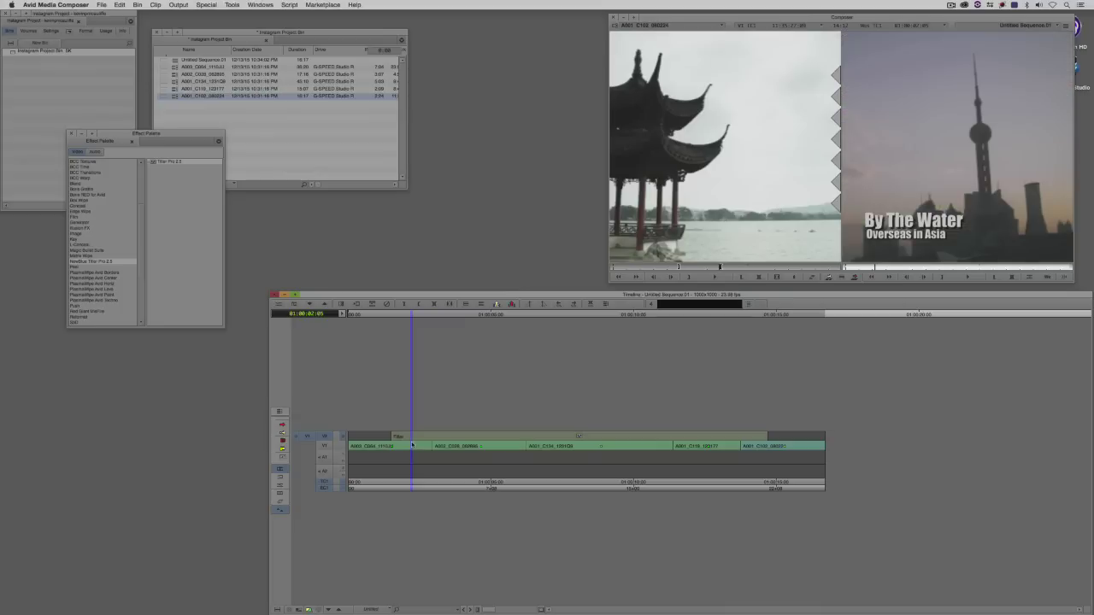
{"action": "left_click_drag", "start_coordinate": [427, 445], "coordinate": [407, 464]}
{"action": "key", "text": "backslash"}
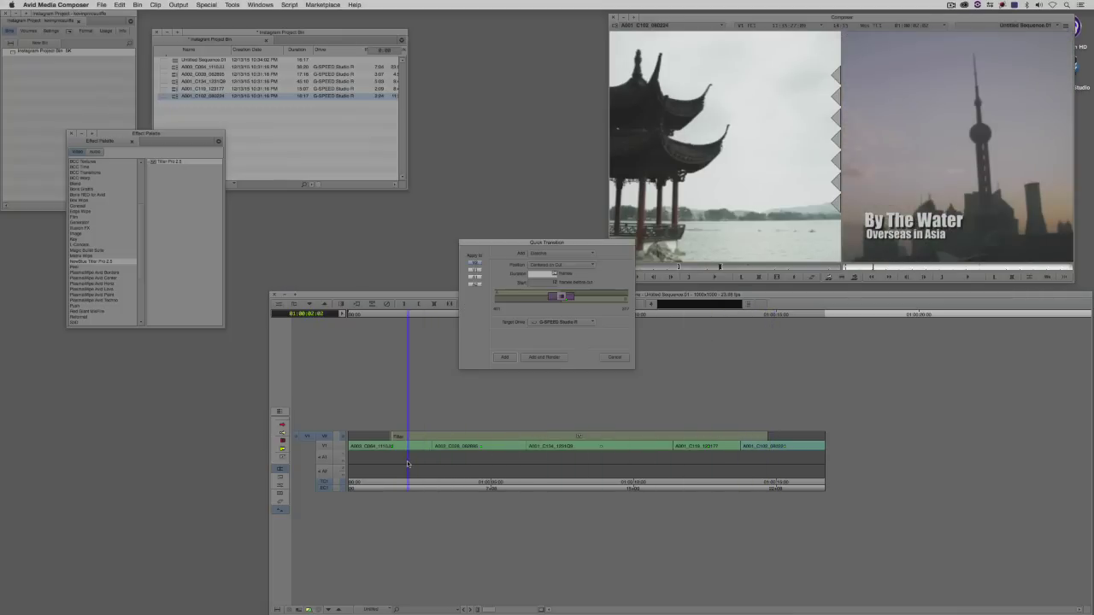
{"action": "left_click", "coordinate": [616, 358]}
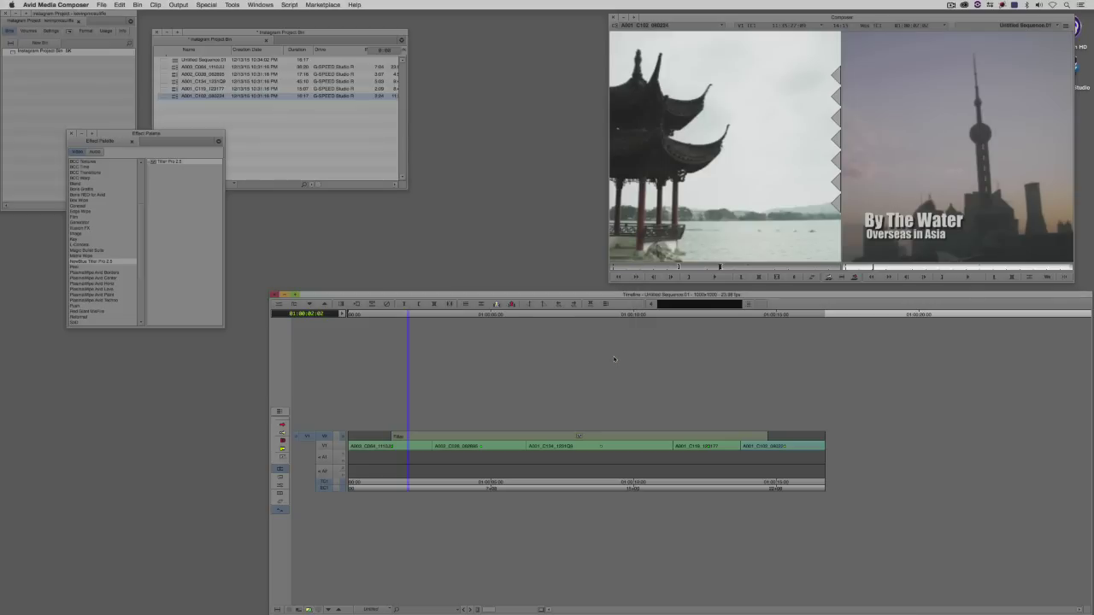
{"action": "left_click", "coordinate": [444, 439]}
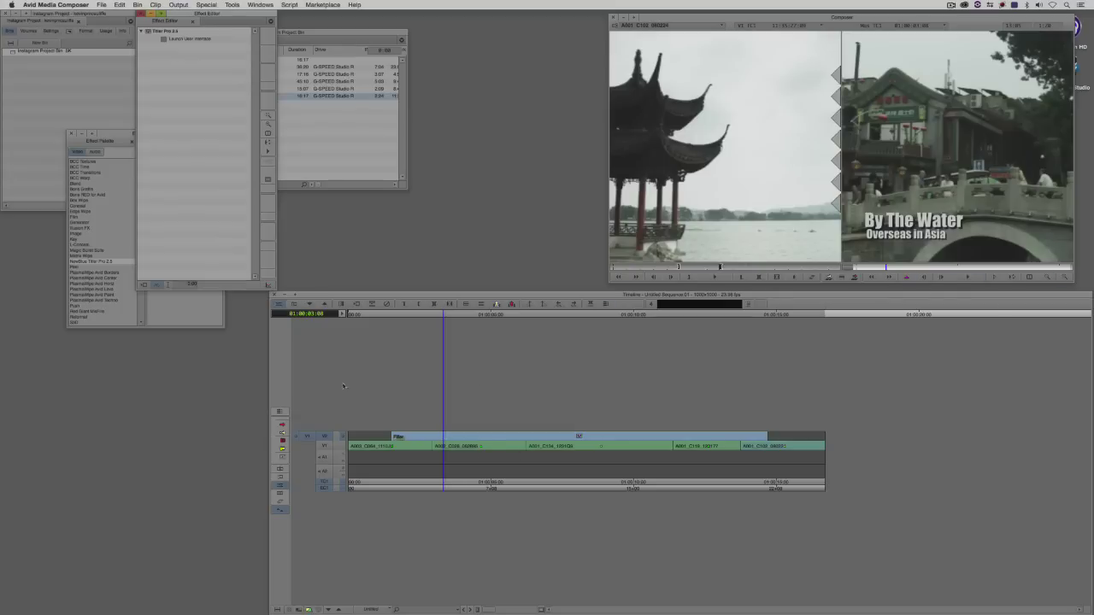
{"action": "left_click", "coordinate": [290, 446]}
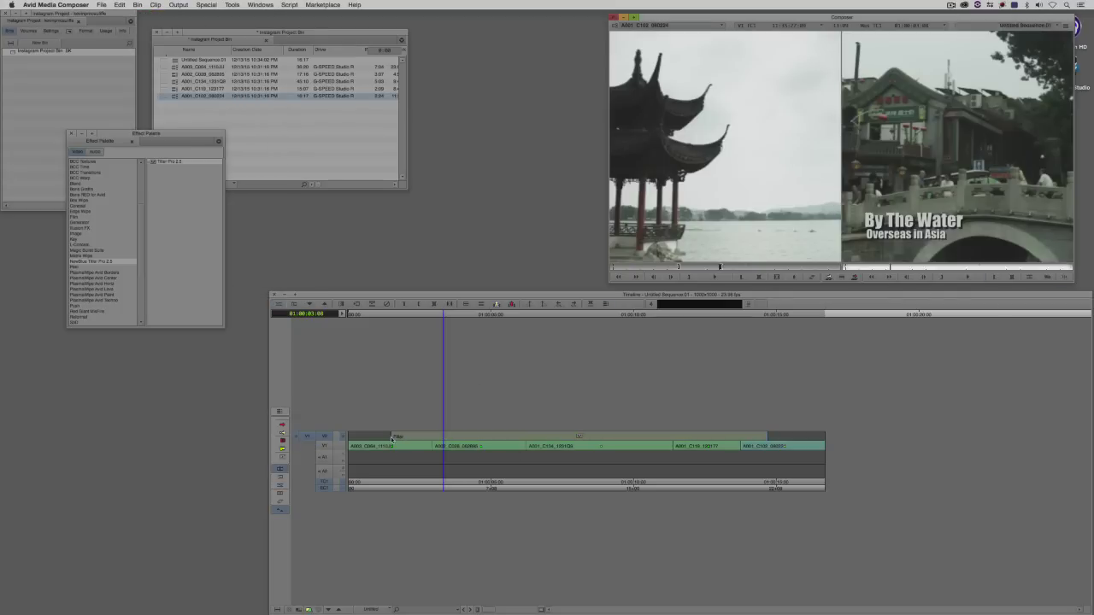
{"action": "left_click", "coordinate": [391, 440]}
{"action": "key", "text": "backslash"}
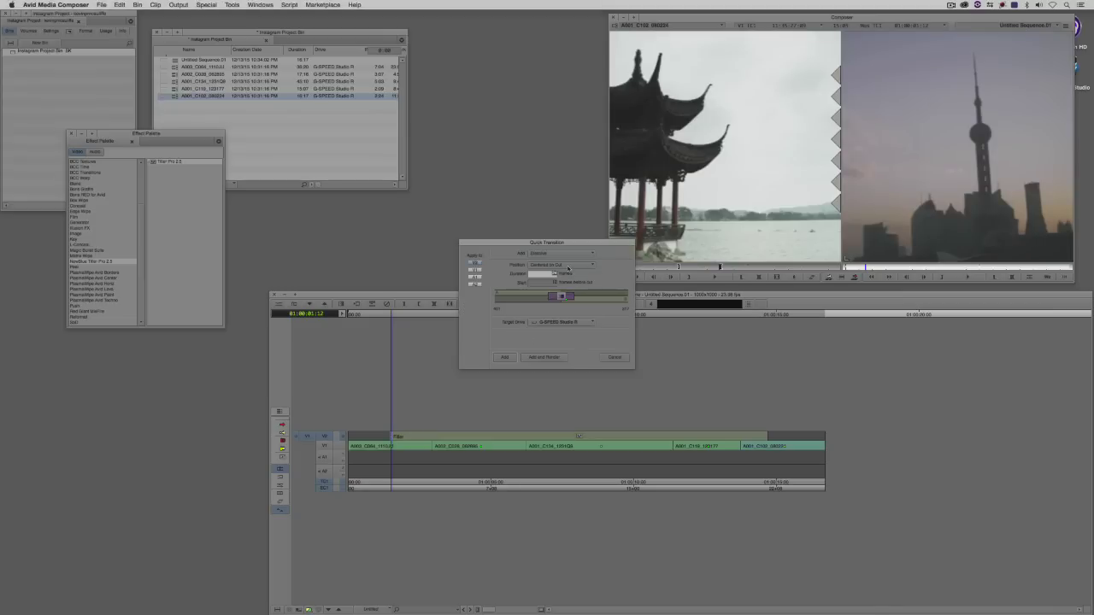
{"action": "left_click", "coordinate": [615, 357]}
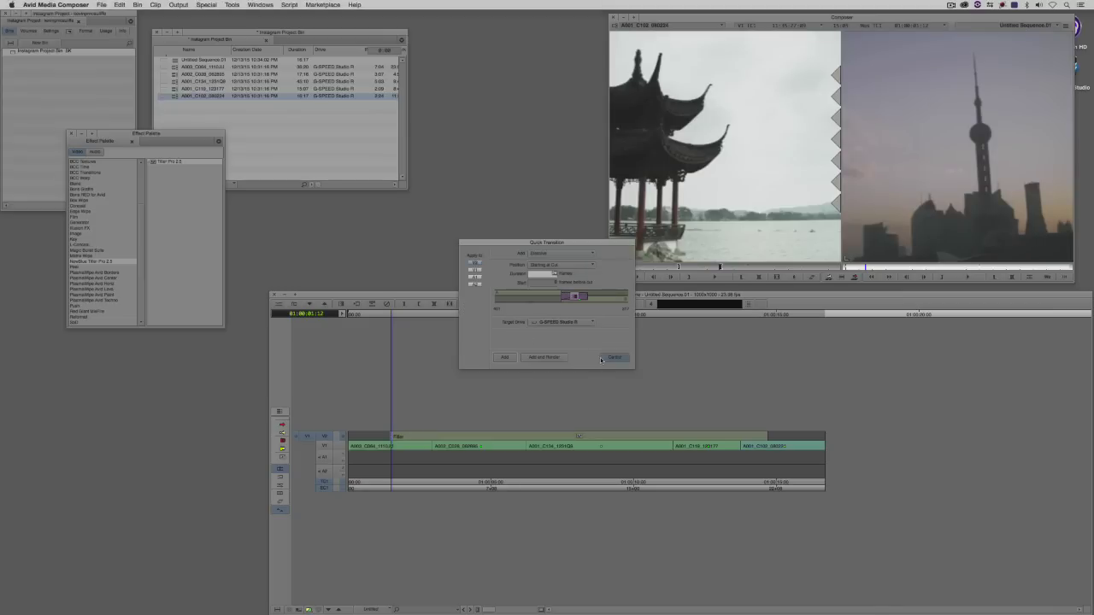
{"action": "left_click", "coordinate": [759, 437]}
{"action": "key", "text": "backslash"}
{"action": "left_click", "coordinate": [614, 357]}
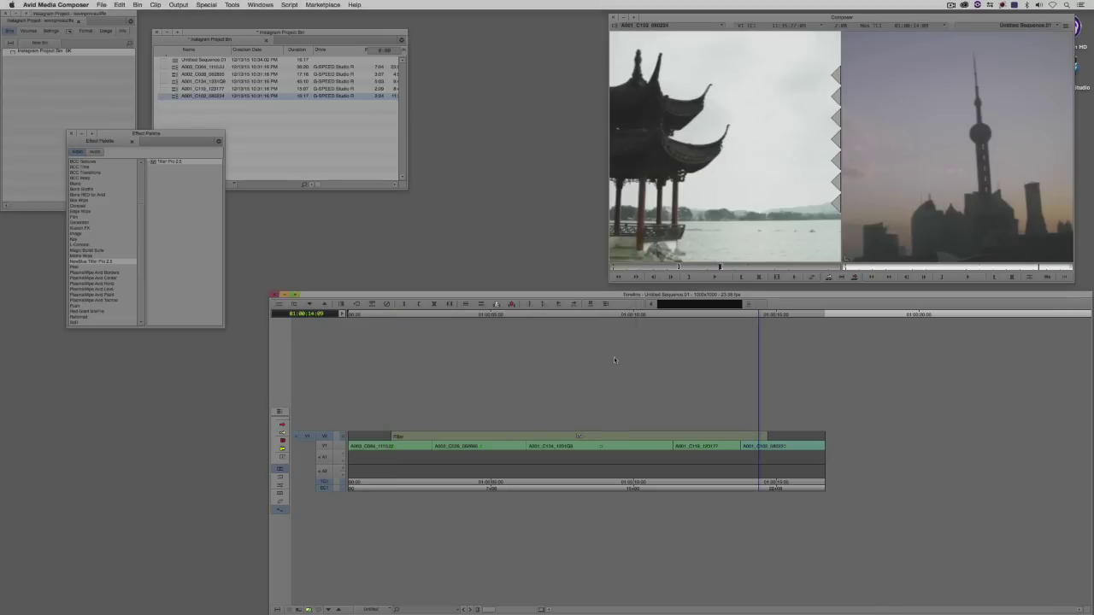
Park the playhead over the third clip and open the V2 title for editing in NewBlue Titler Pro.
{"action": "left_click_drag", "start_coordinate": [362, 437], "coordinate": [550, 447]}
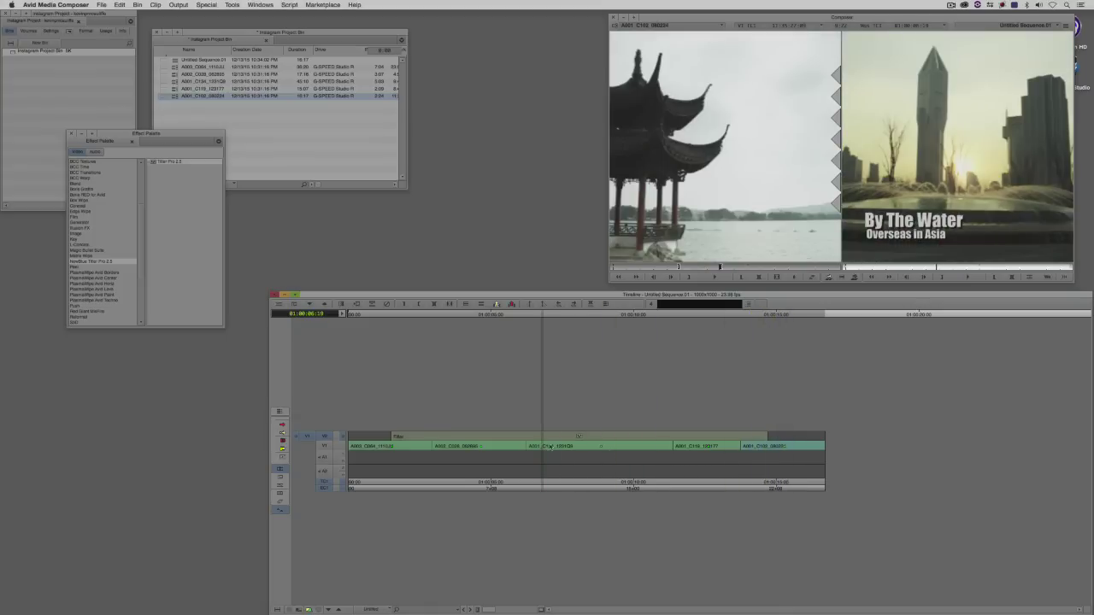
{"action": "right_click", "coordinate": [560, 438]}
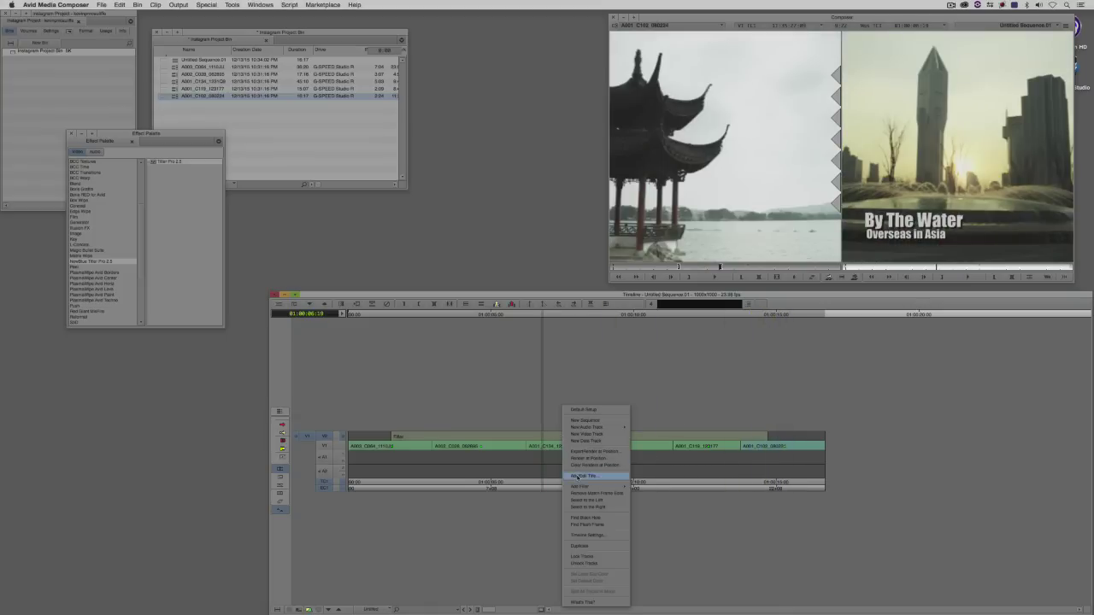
{"action": "left_click", "coordinate": [584, 475]}
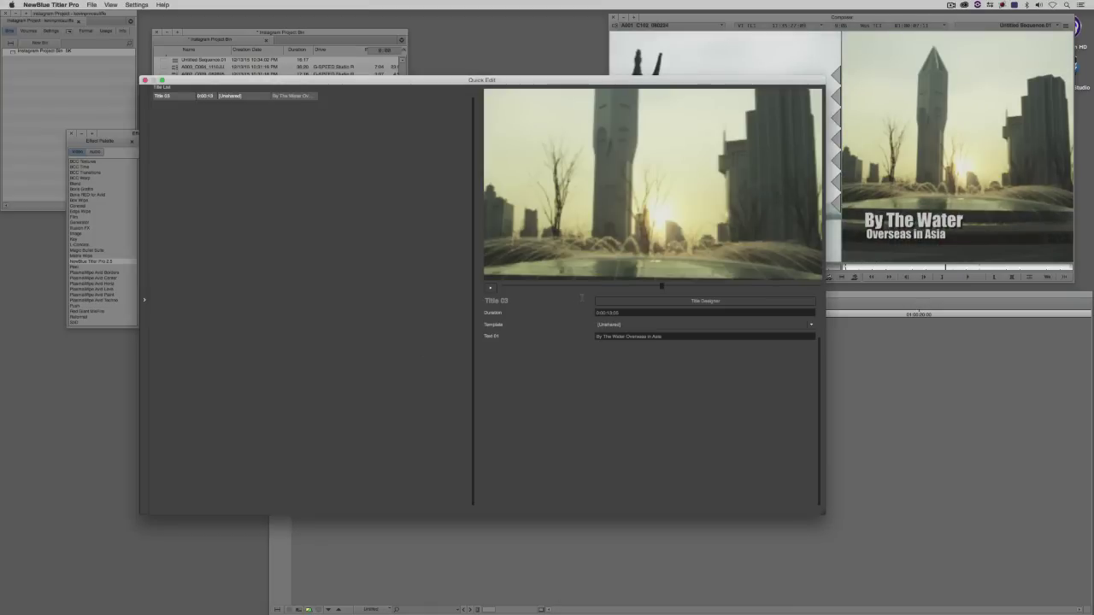
Open the title in the Title Designer, check its fades, and delete the Fade In transition at the start.
{"action": "left_click", "coordinate": [629, 302]}
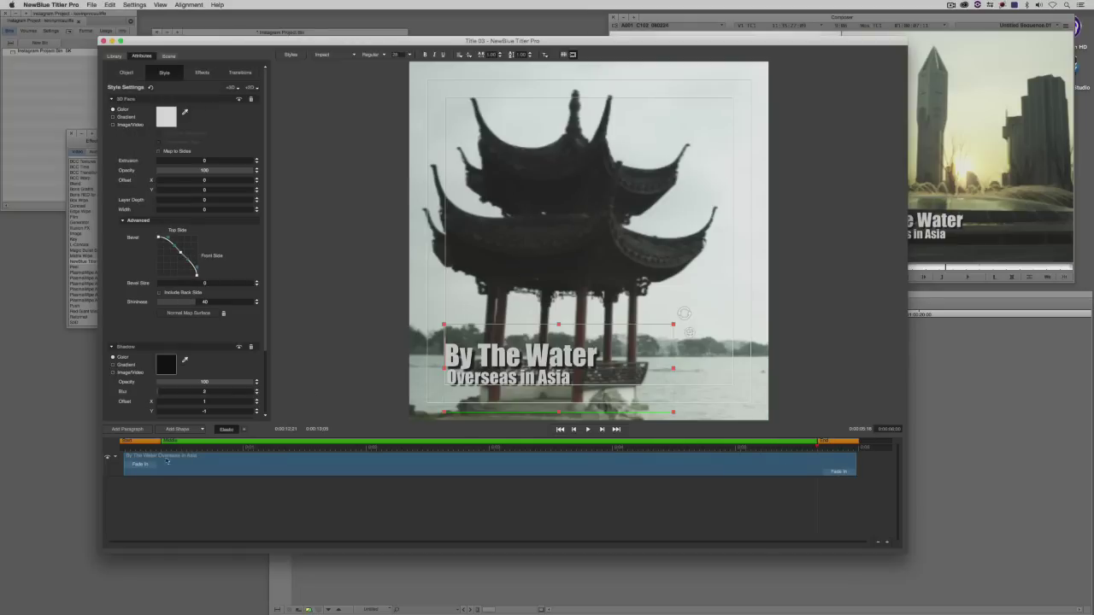
{"action": "left_click", "coordinate": [141, 465]}
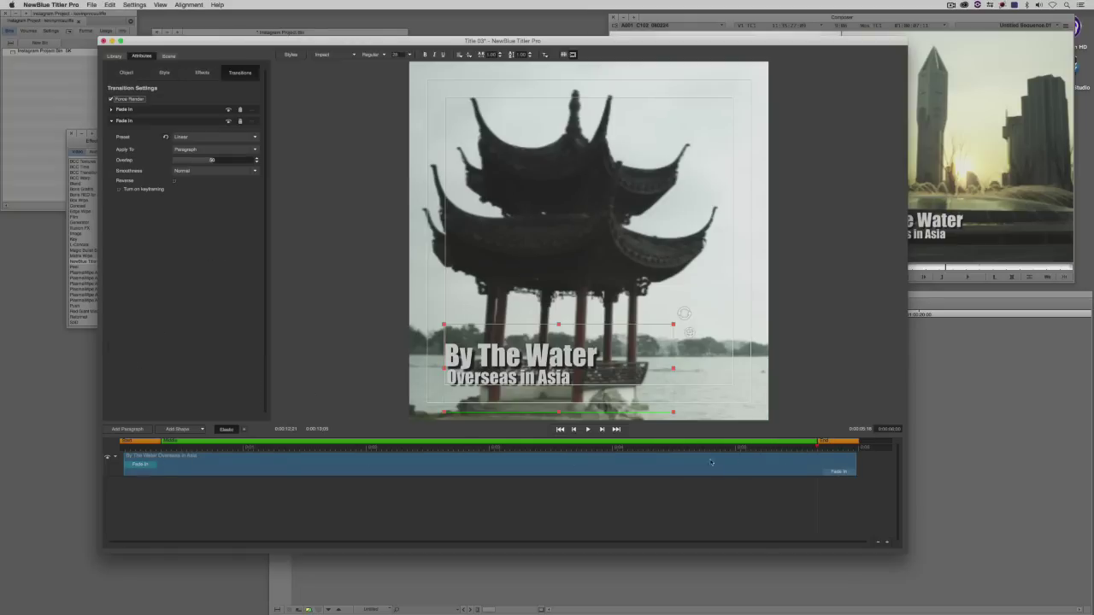
{"action": "left_click", "coordinate": [822, 451]}
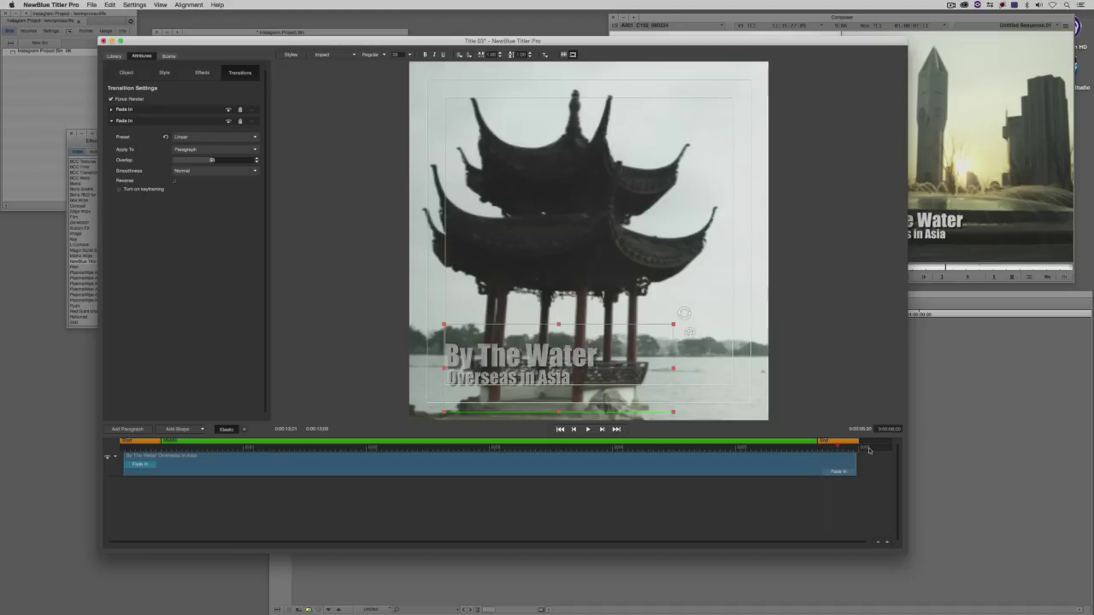
{"action": "left_click_drag", "start_coordinate": [462, 449], "coordinate": [175, 461]}
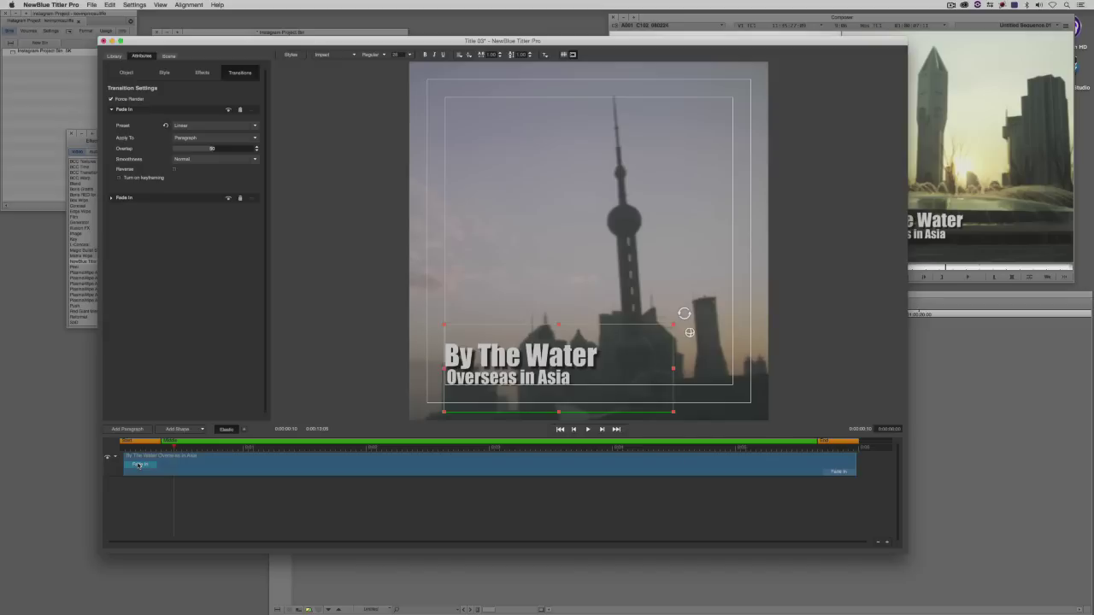
{"action": "left_click", "coordinate": [138, 465]}
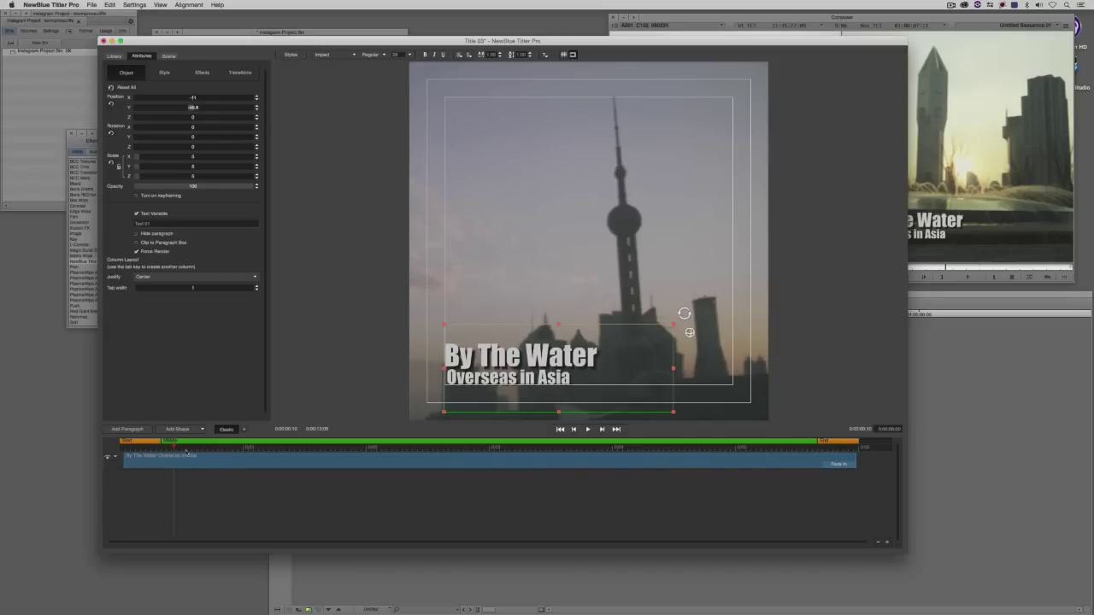
Extend the title paragraph's start to the beginning of the title timeline and play back its opening.
{"action": "left_click", "coordinate": [121, 451]}
{"action": "key", "text": "space"}
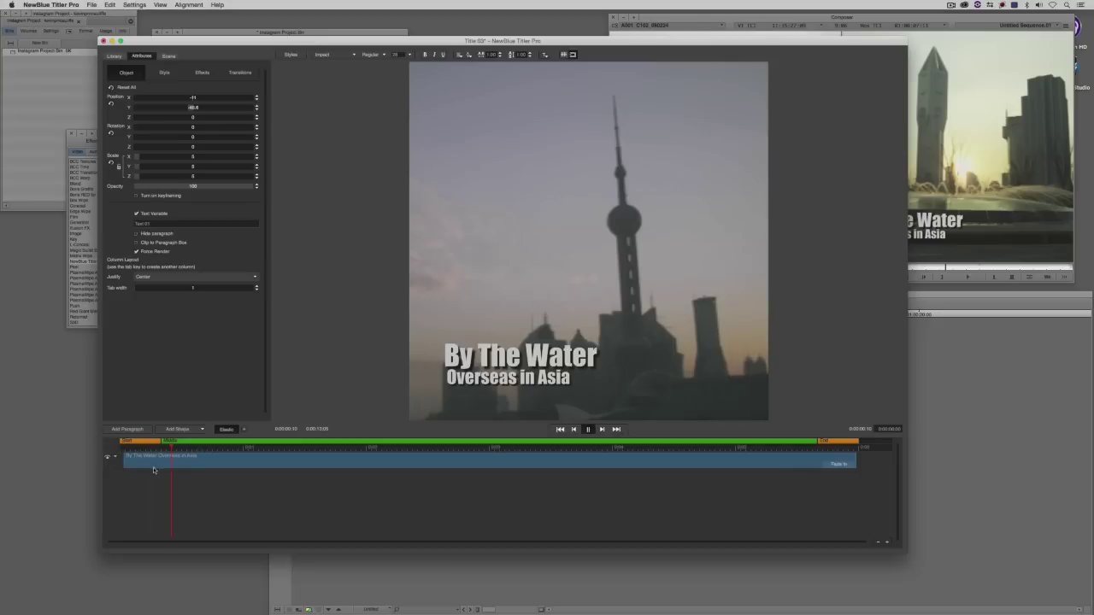
{"action": "key", "text": "space"}
{"action": "left_click", "coordinate": [124, 460]}
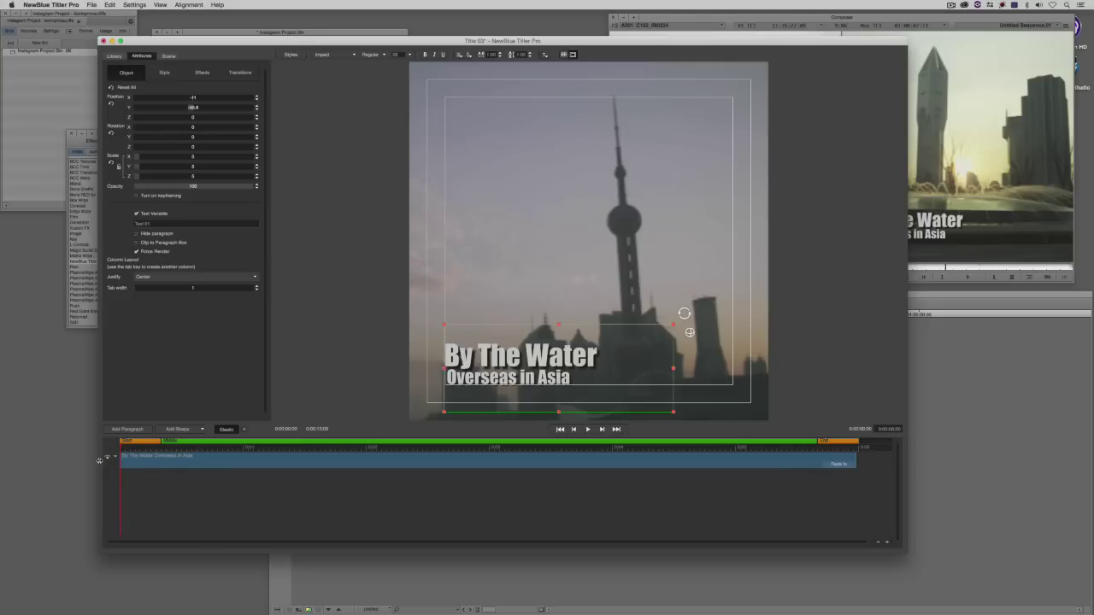
{"action": "key", "text": "space"}
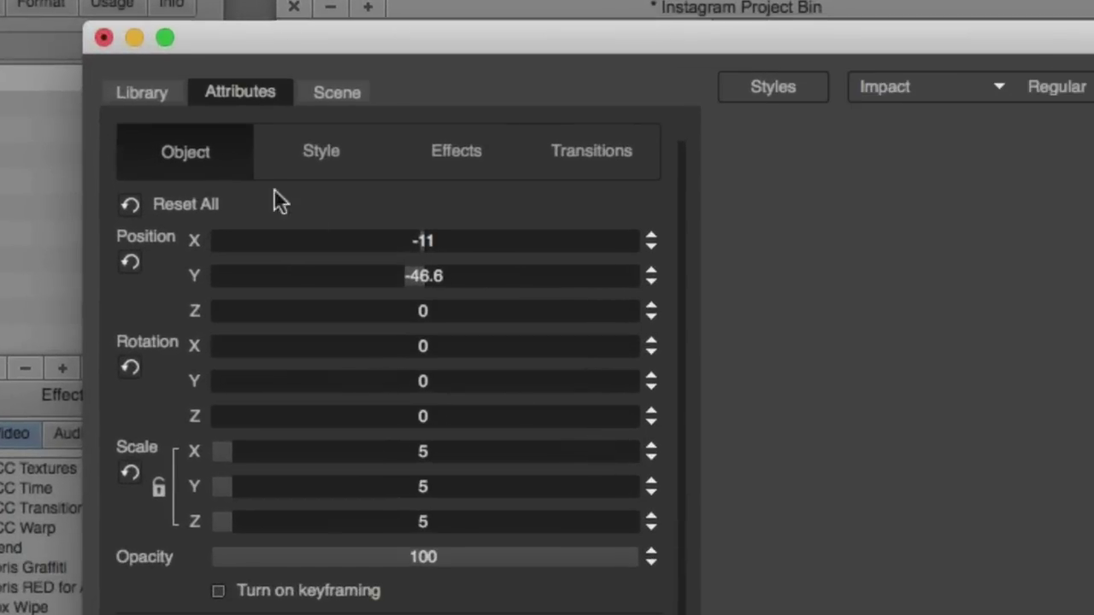
Apply the Pop Letters preset from the library's Fade In transition animations to the title's opening.
{"action": "left_click", "coordinate": [114, 56]}
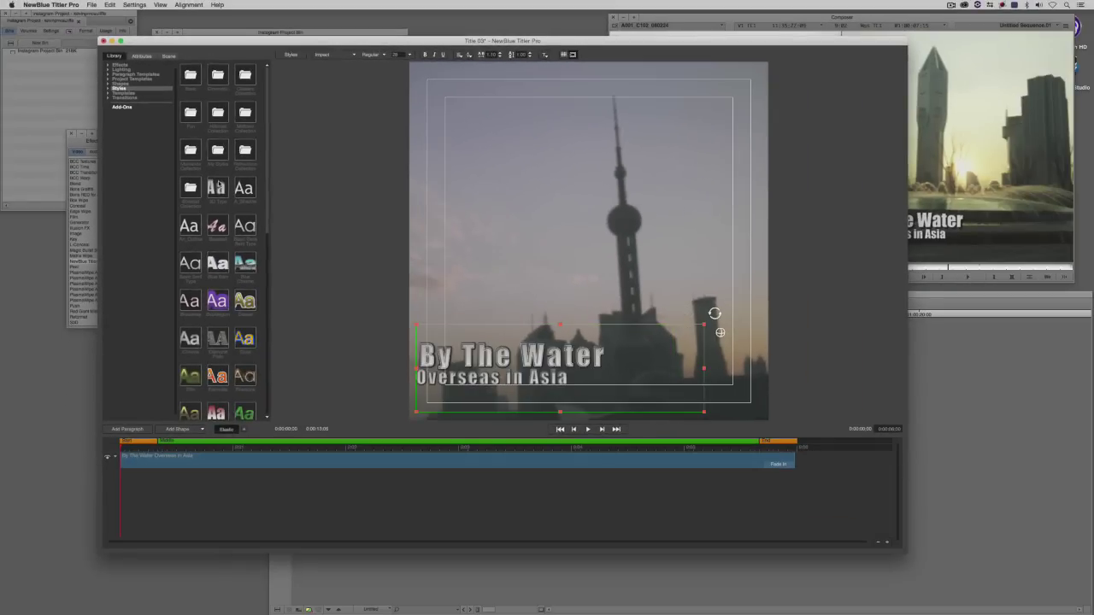
{"action": "left_click", "coordinate": [217, 186]}
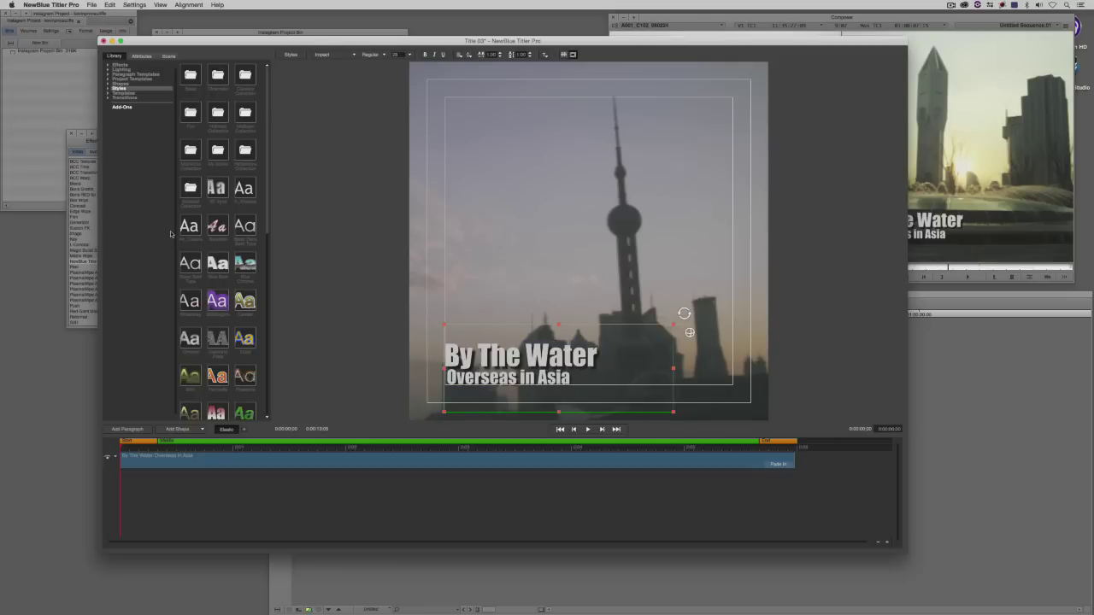
{"action": "left_click", "coordinate": [109, 98]}
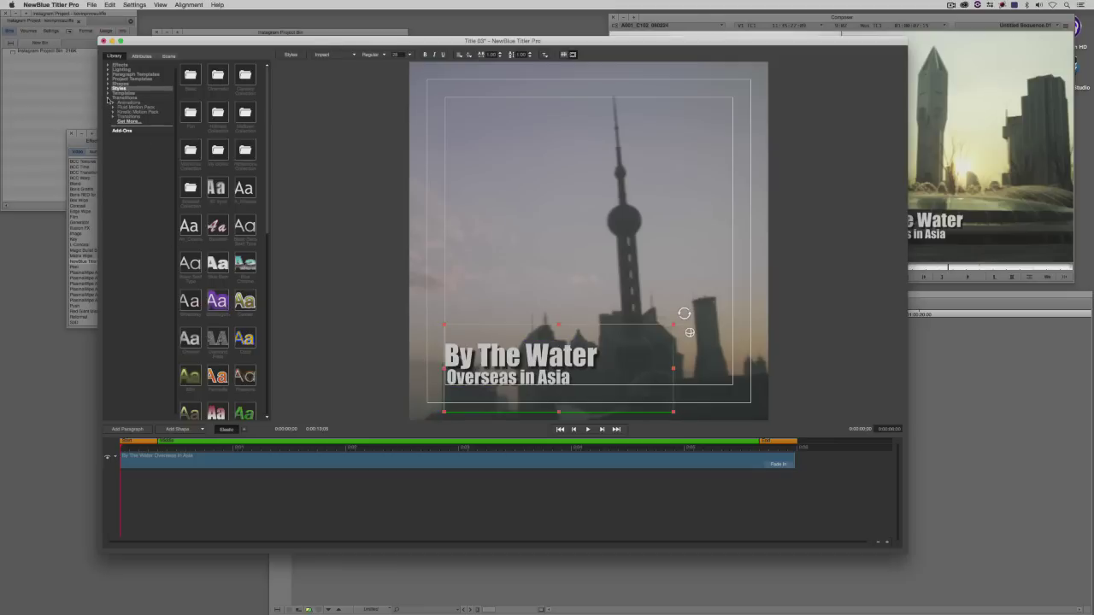
{"action": "left_click", "coordinate": [112, 102]}
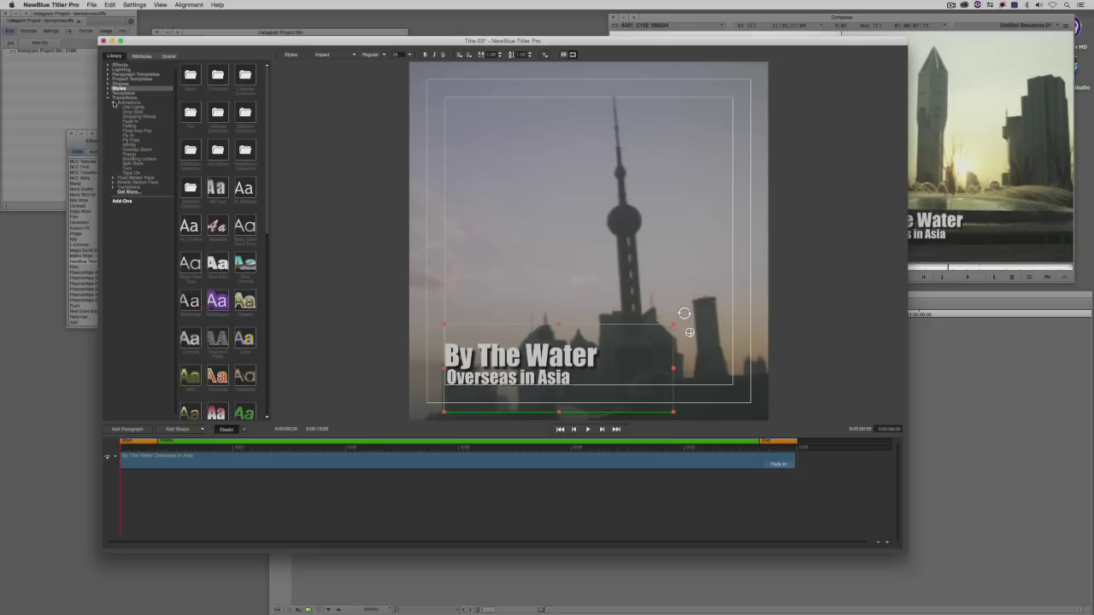
{"action": "left_click", "coordinate": [128, 103]}
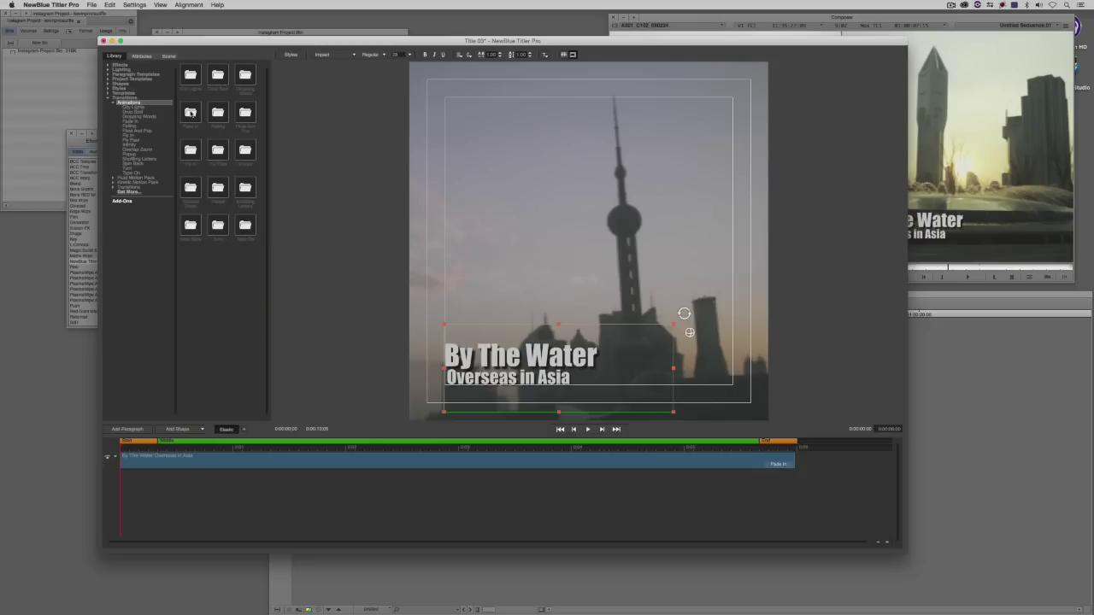
{"action": "double_click", "coordinate": [190, 114]}
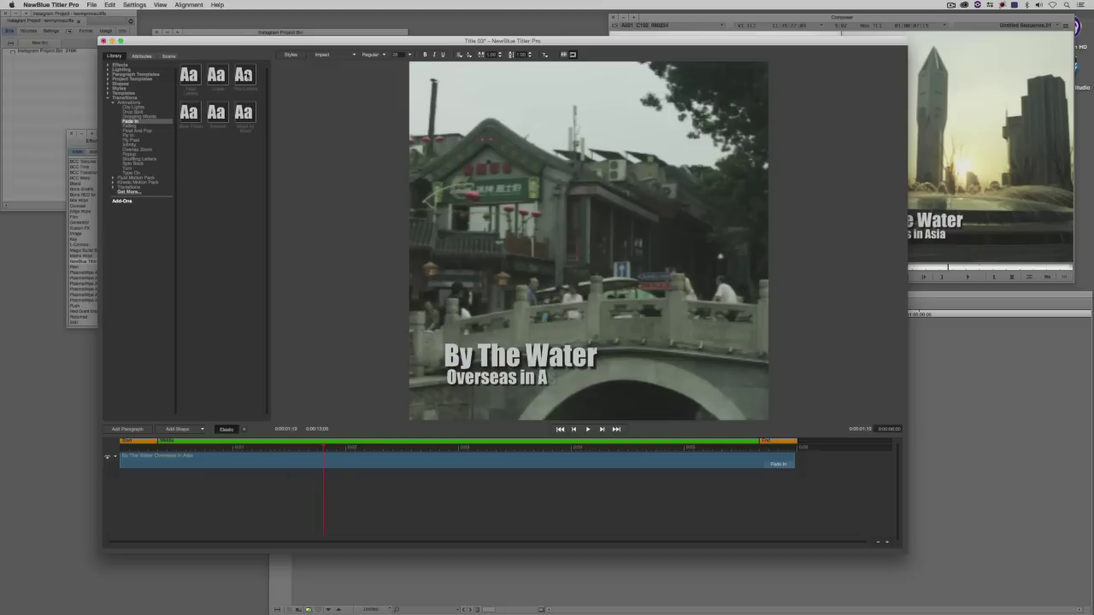
{"action": "double_click", "coordinate": [243, 75]}
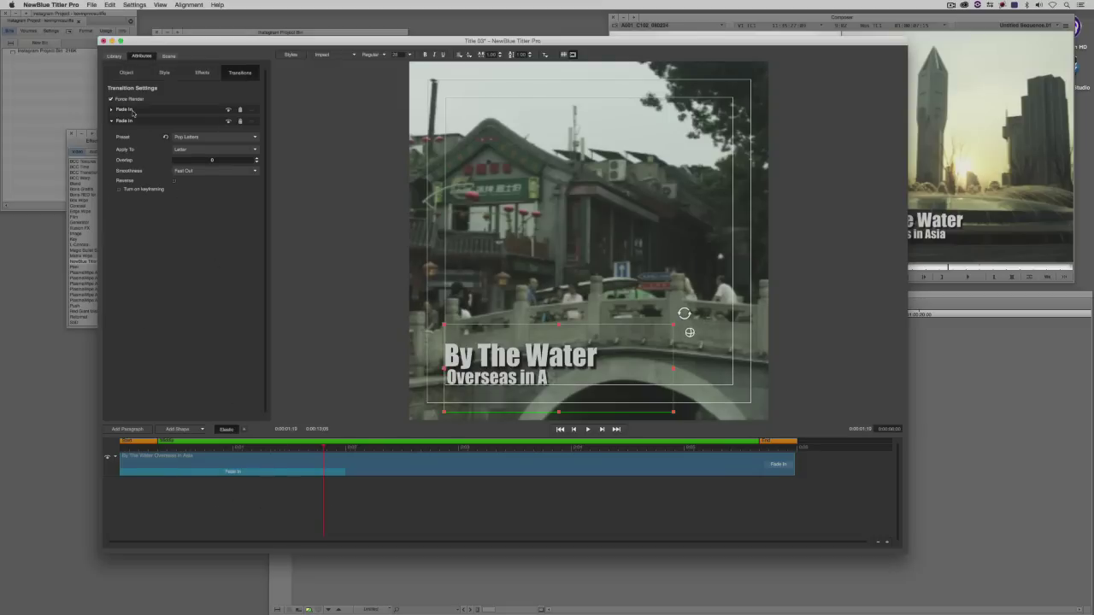
Close the Title Designer and play the sequence from its start to check the animated title.
{"action": "left_click", "coordinate": [103, 40]}
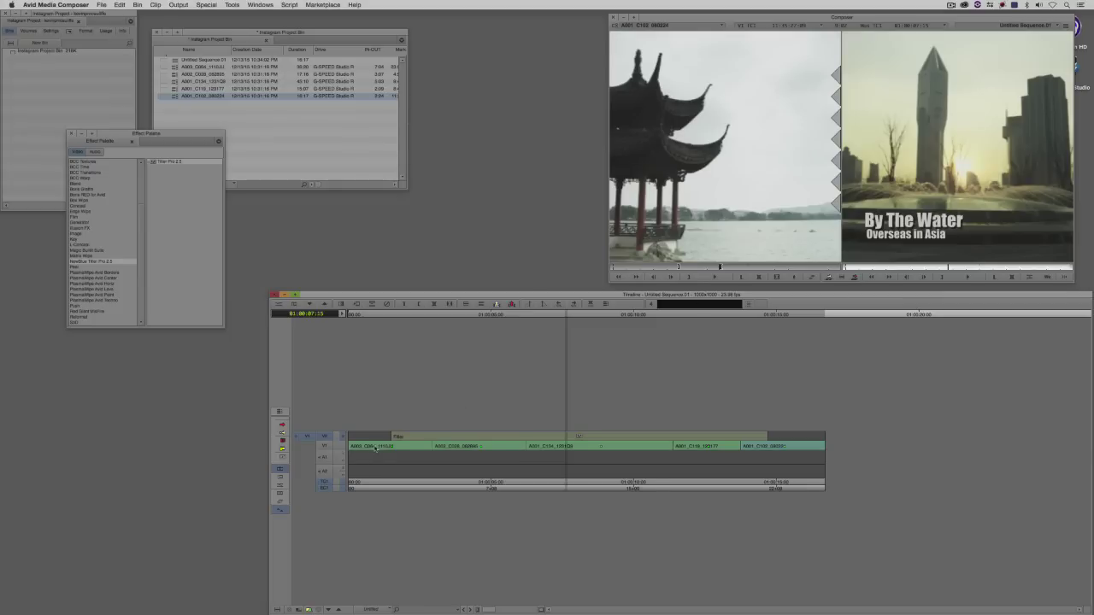
{"action": "left_click_drag", "start_coordinate": [366, 446], "coordinate": [349, 446]}
{"action": "key", "text": "space"}
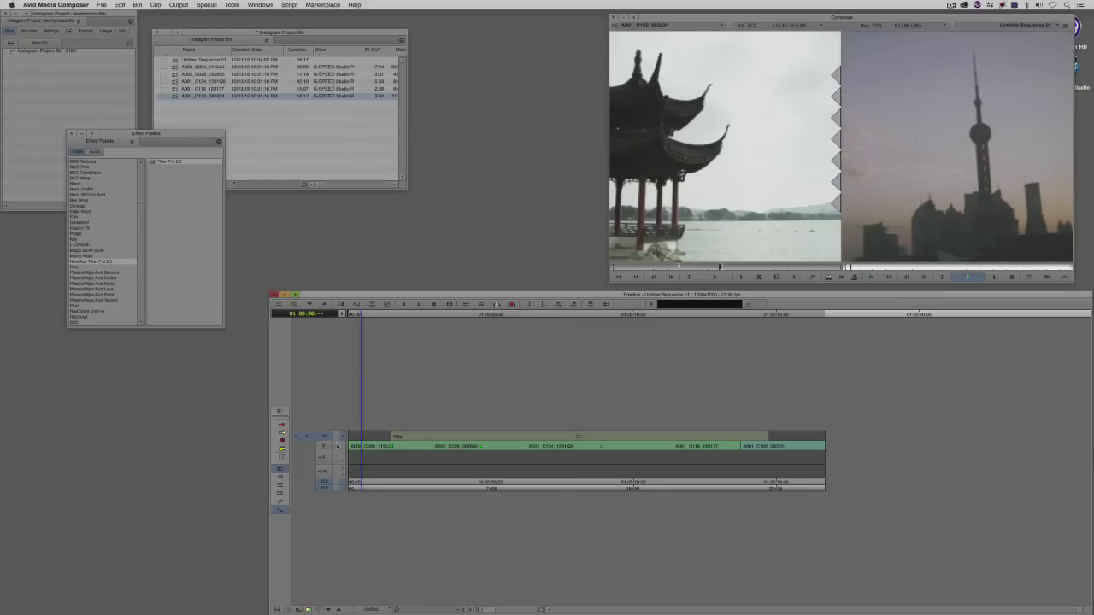